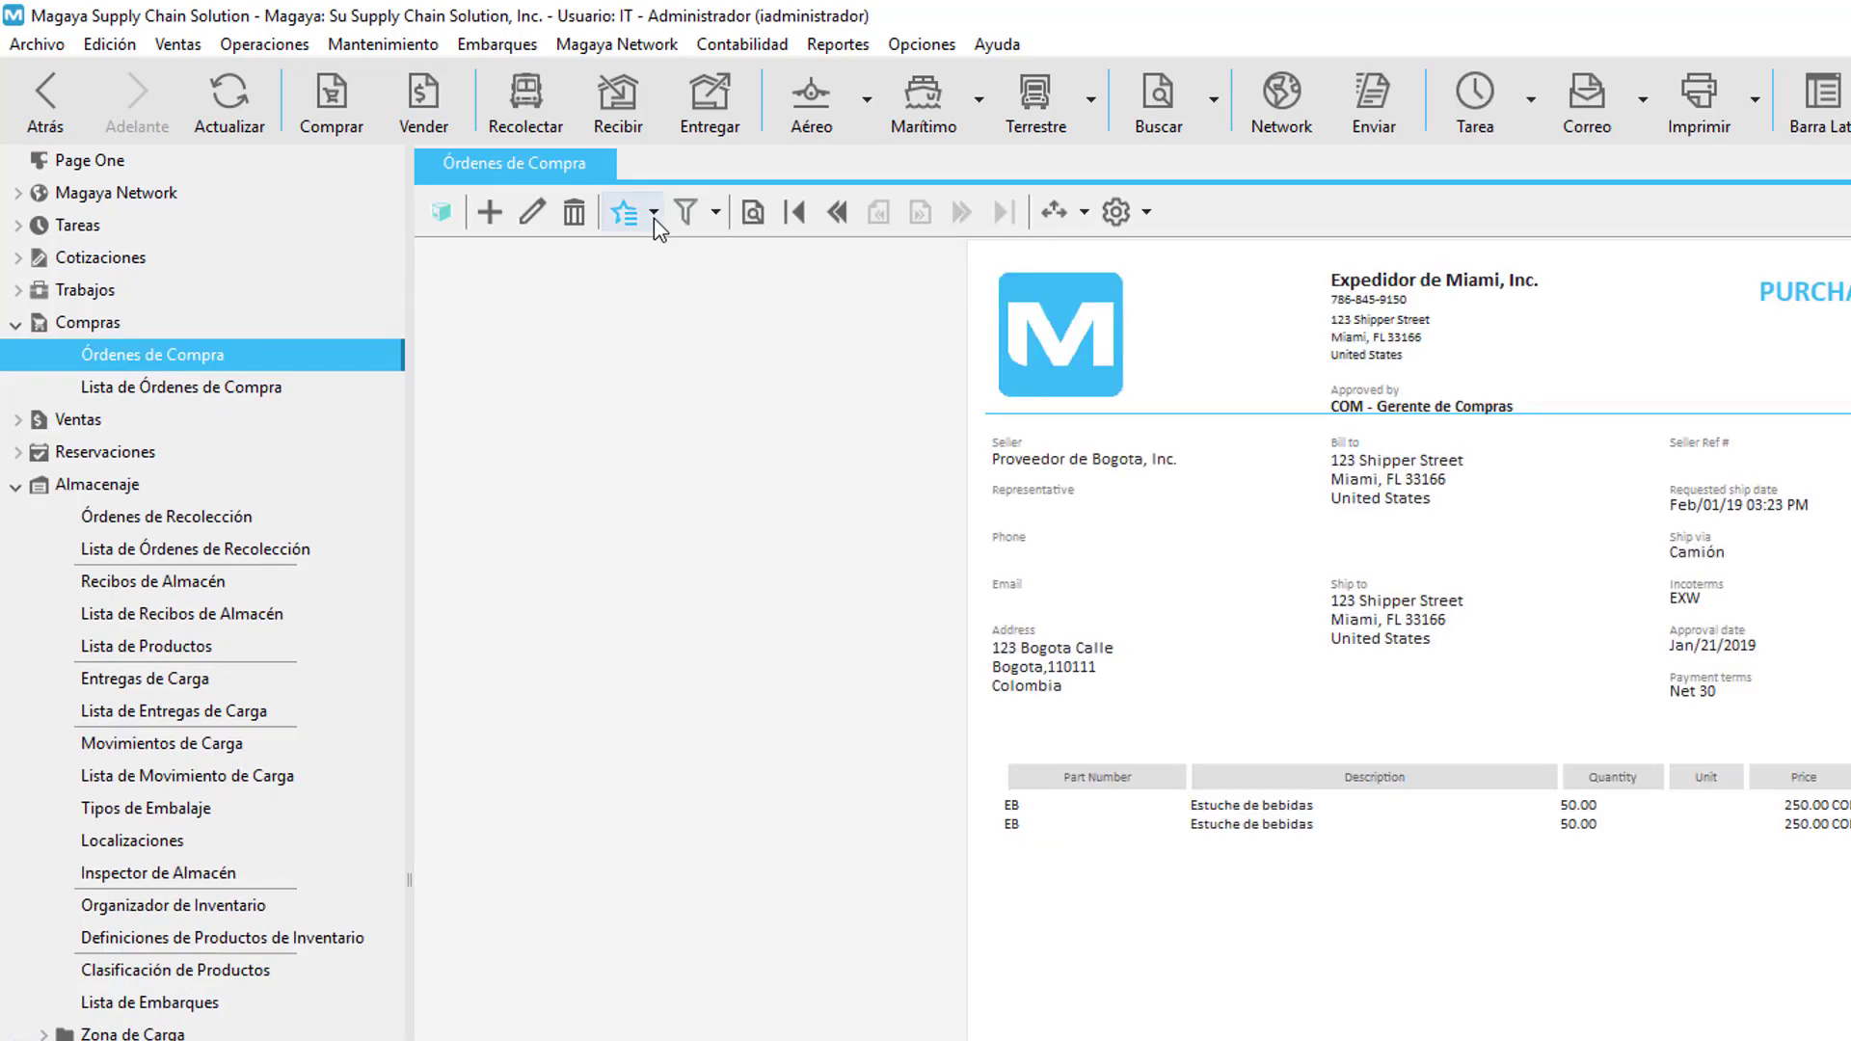
- View the action options for purchase orders and pickup orders, and the zoom options for warehouse receipts
click(653, 212)
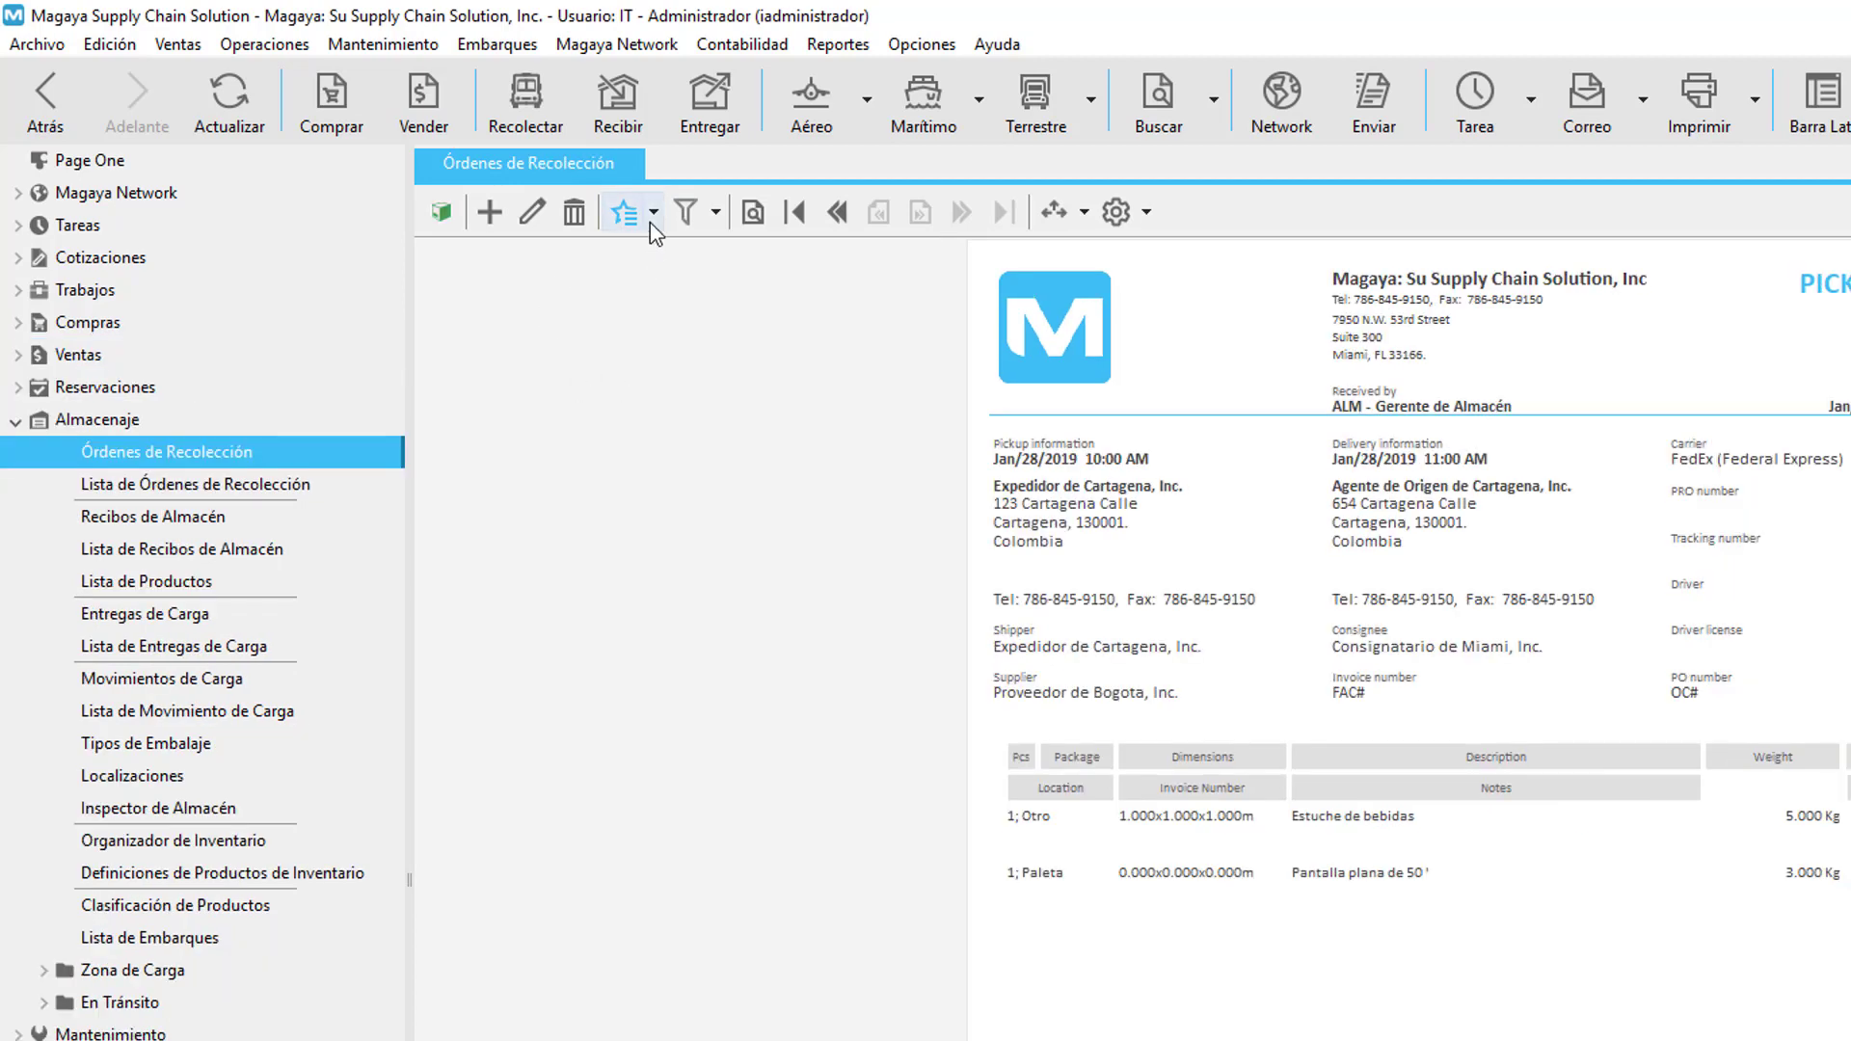
click(653, 212)
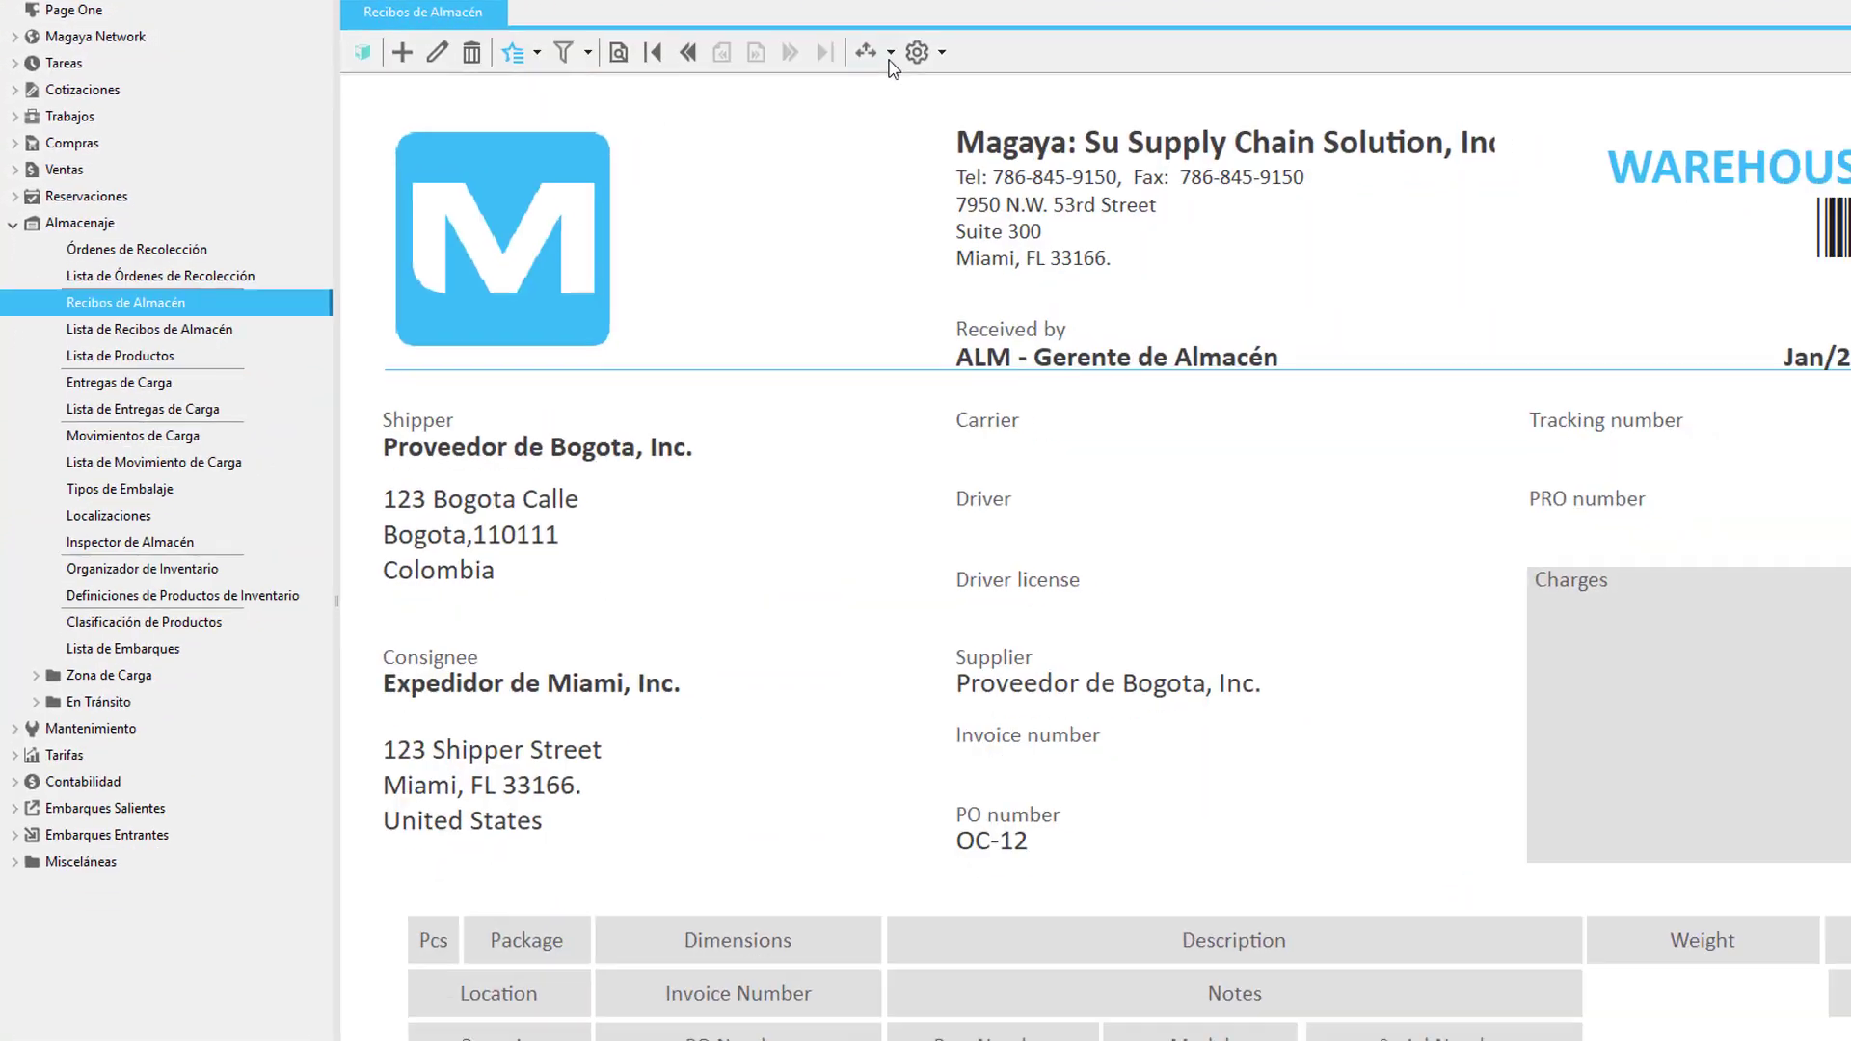
click(732, 41)
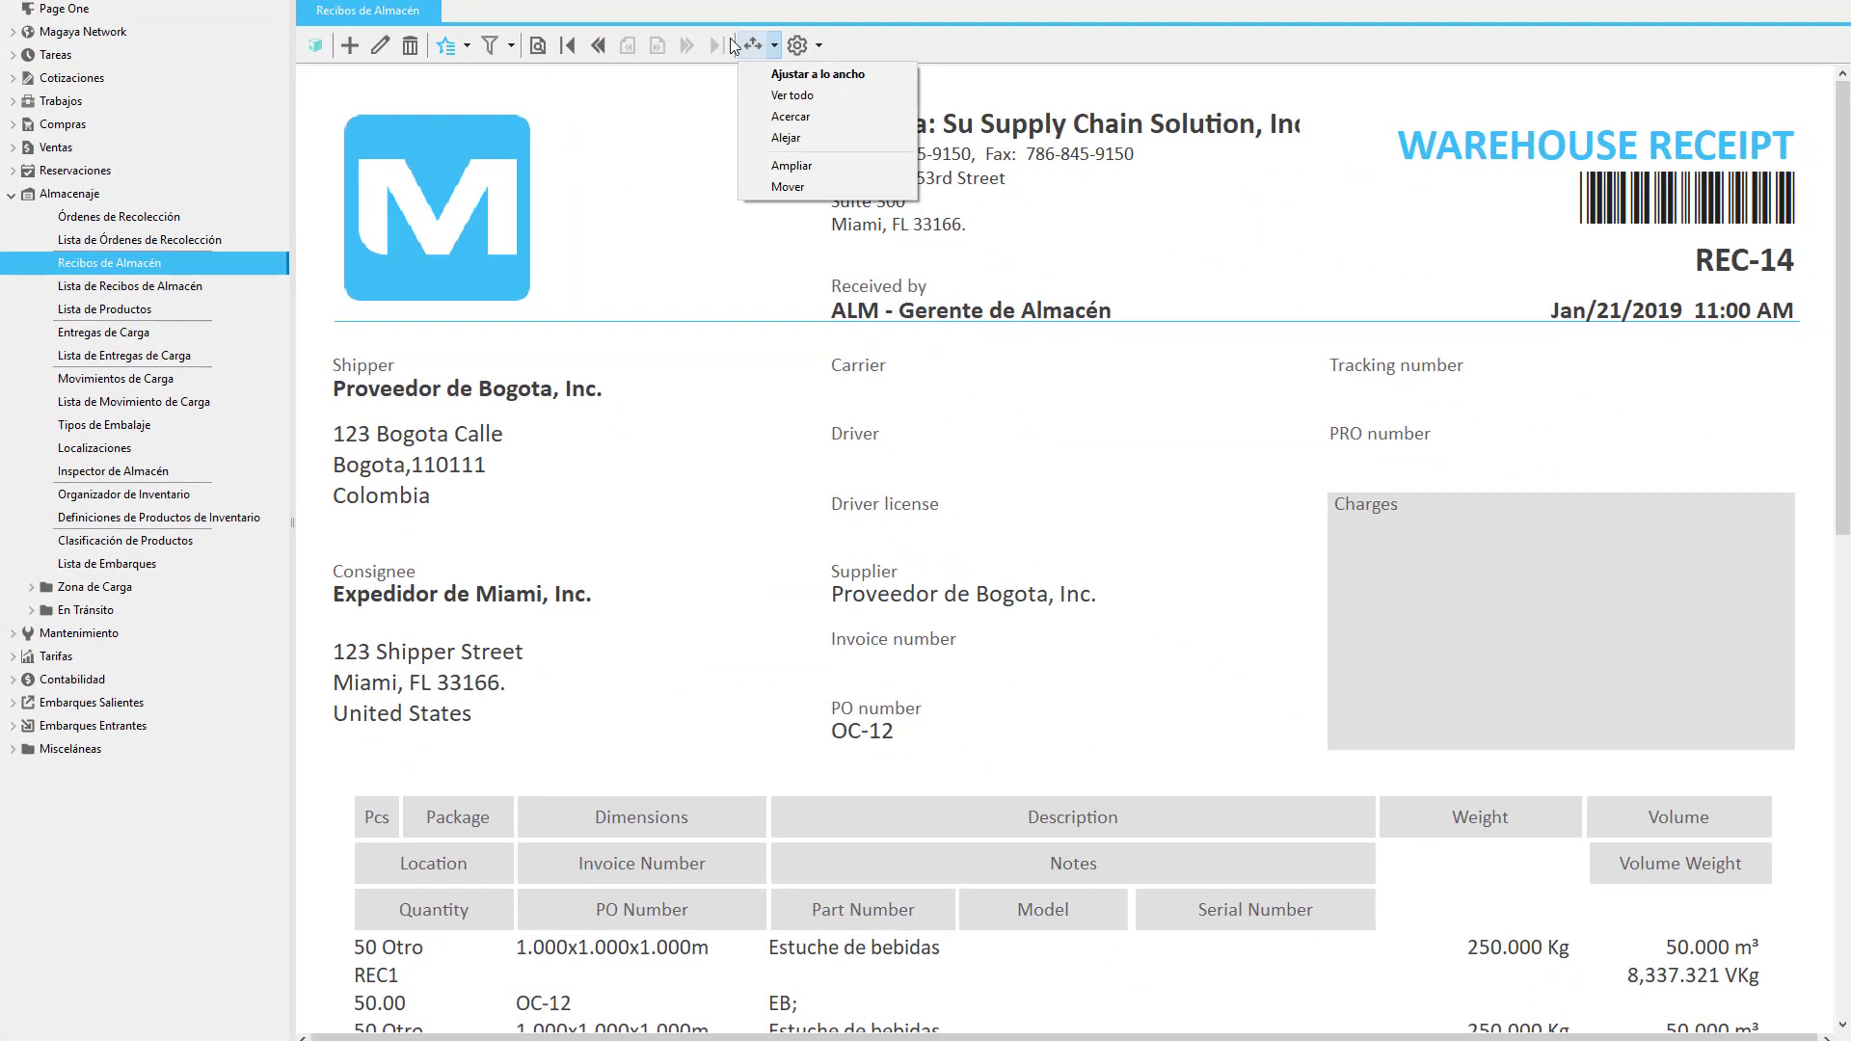
click(752, 96)
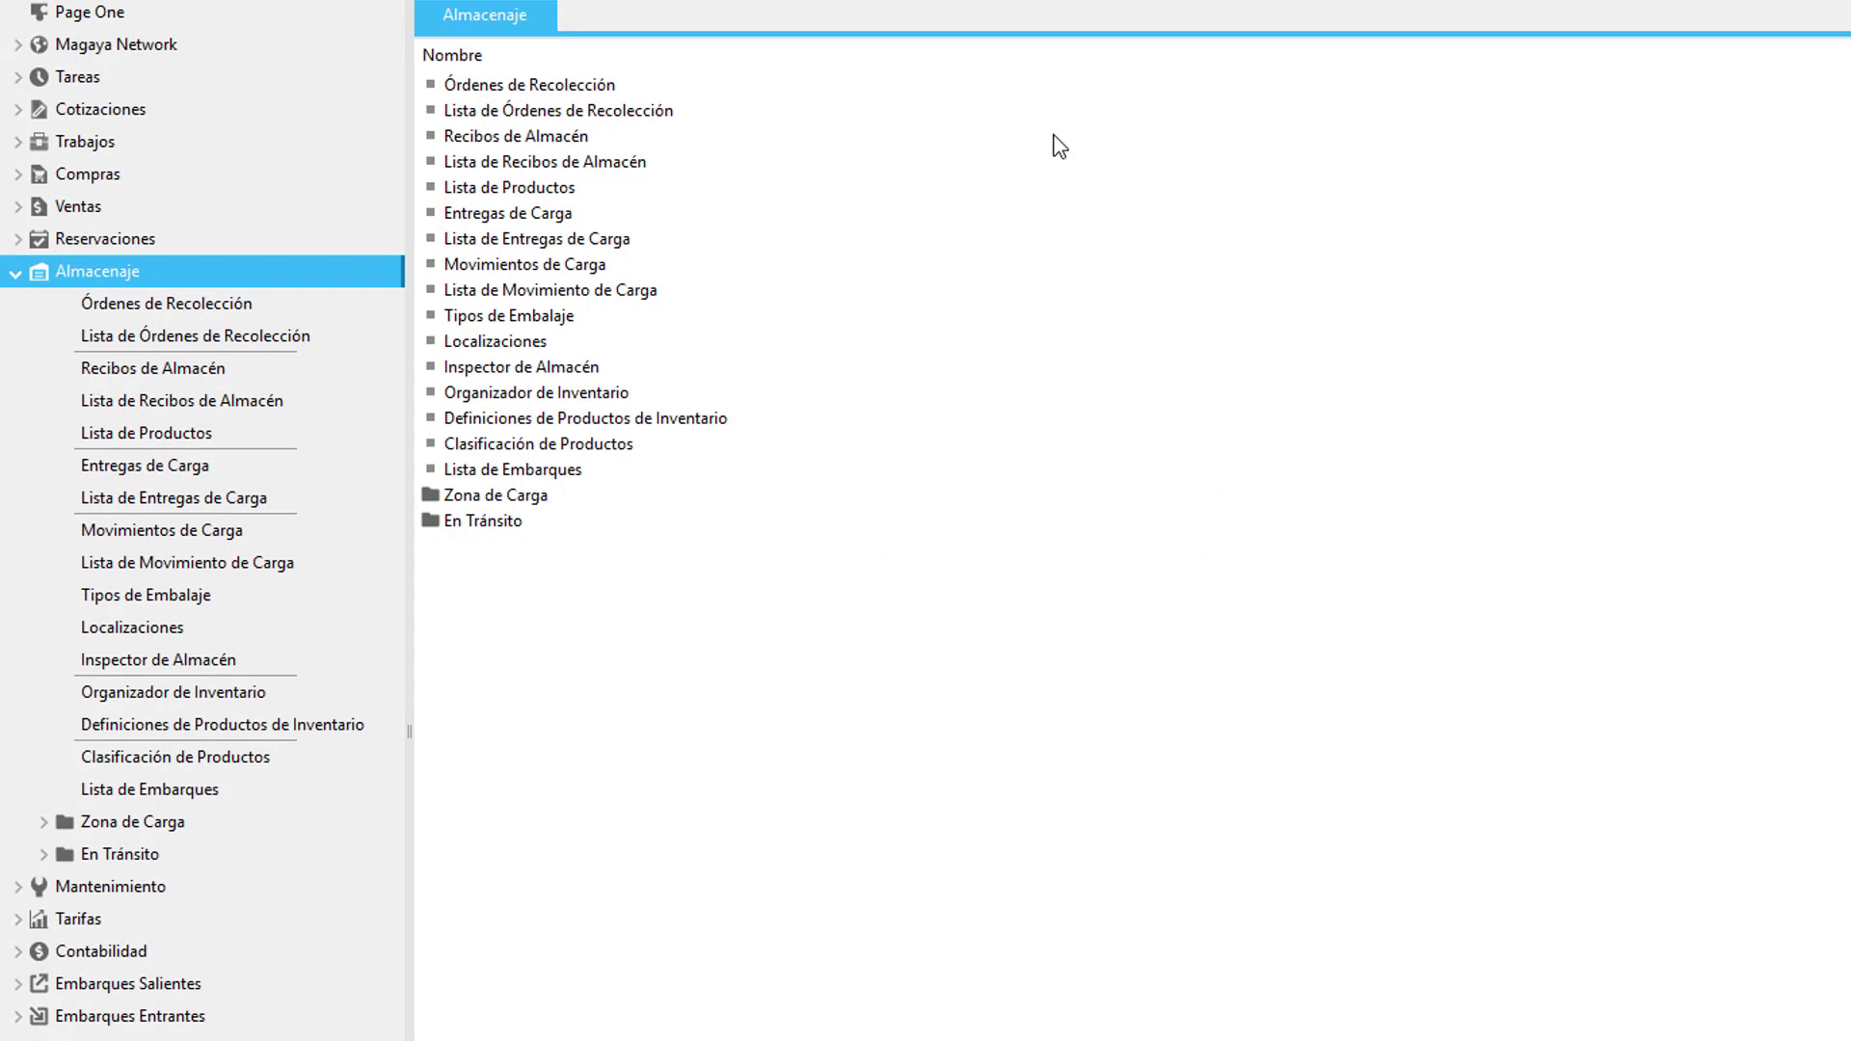
- Open Recibos de Almacén from the Almacenaje section and start a new warehouse receipt
double_click(516, 136)
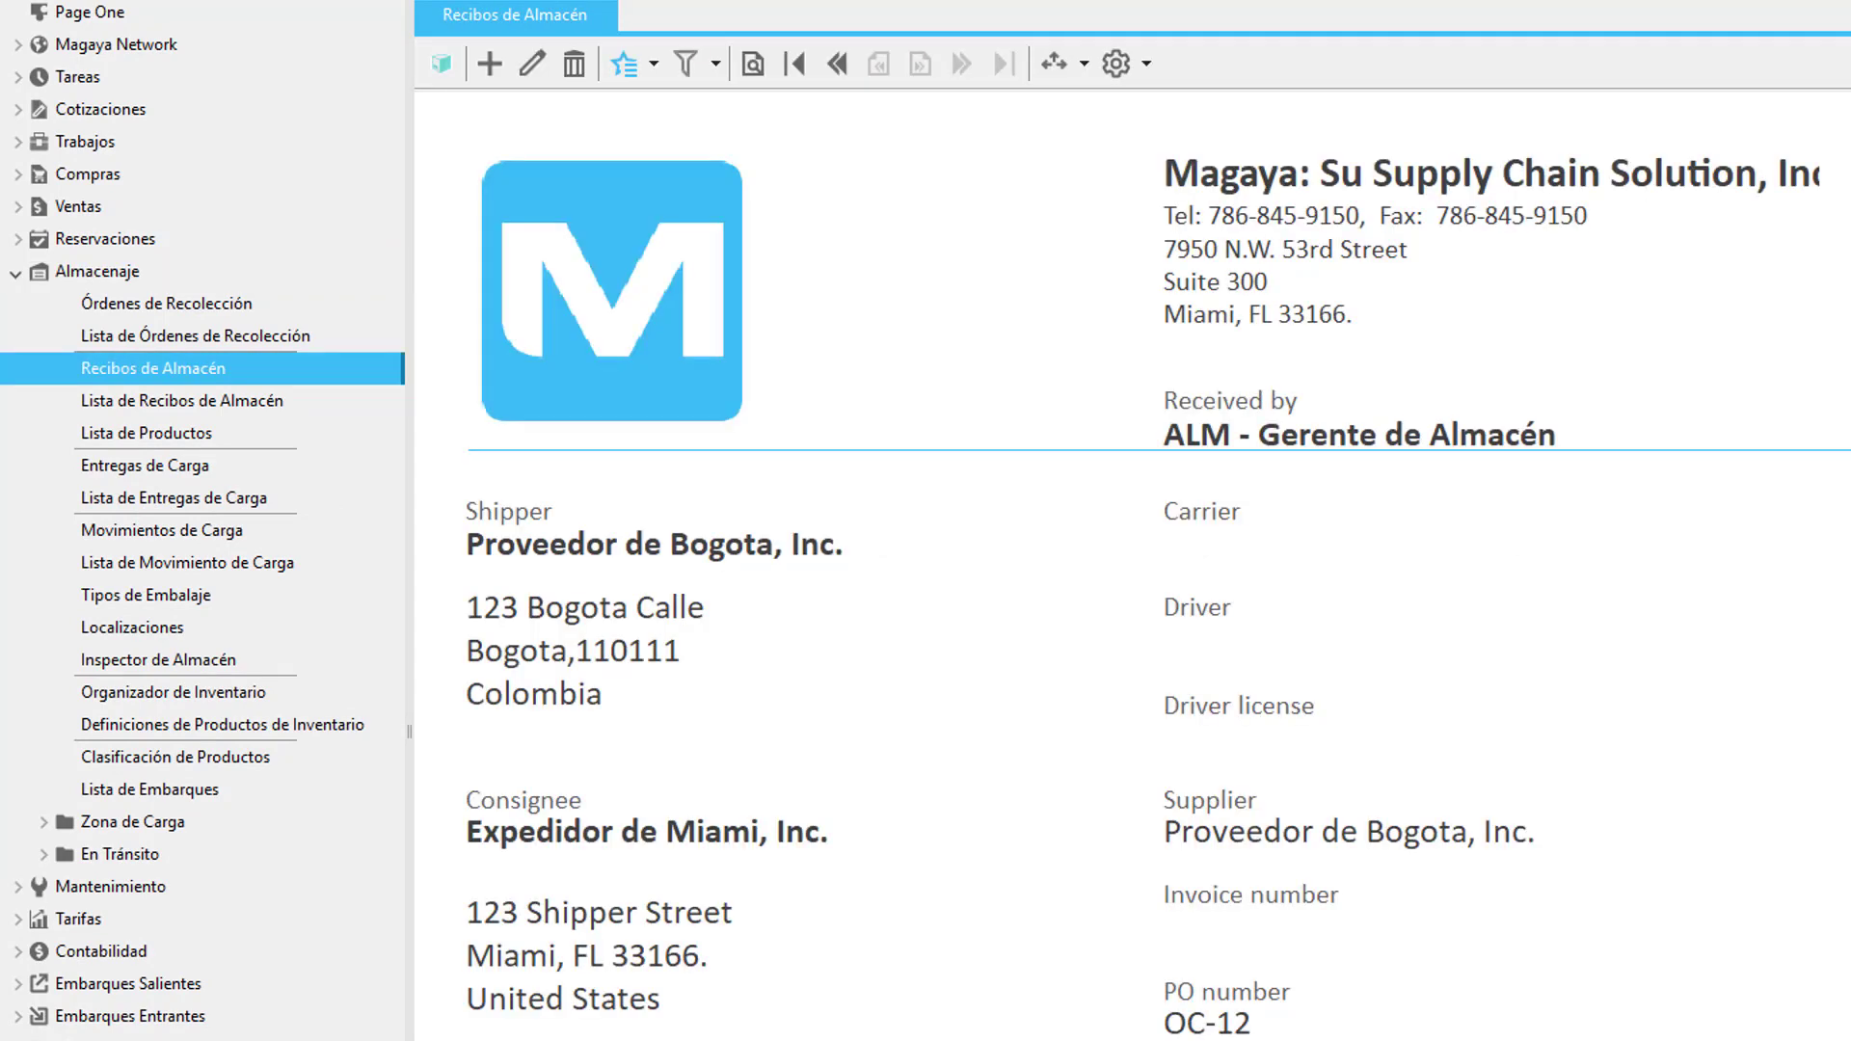
click(490, 64)
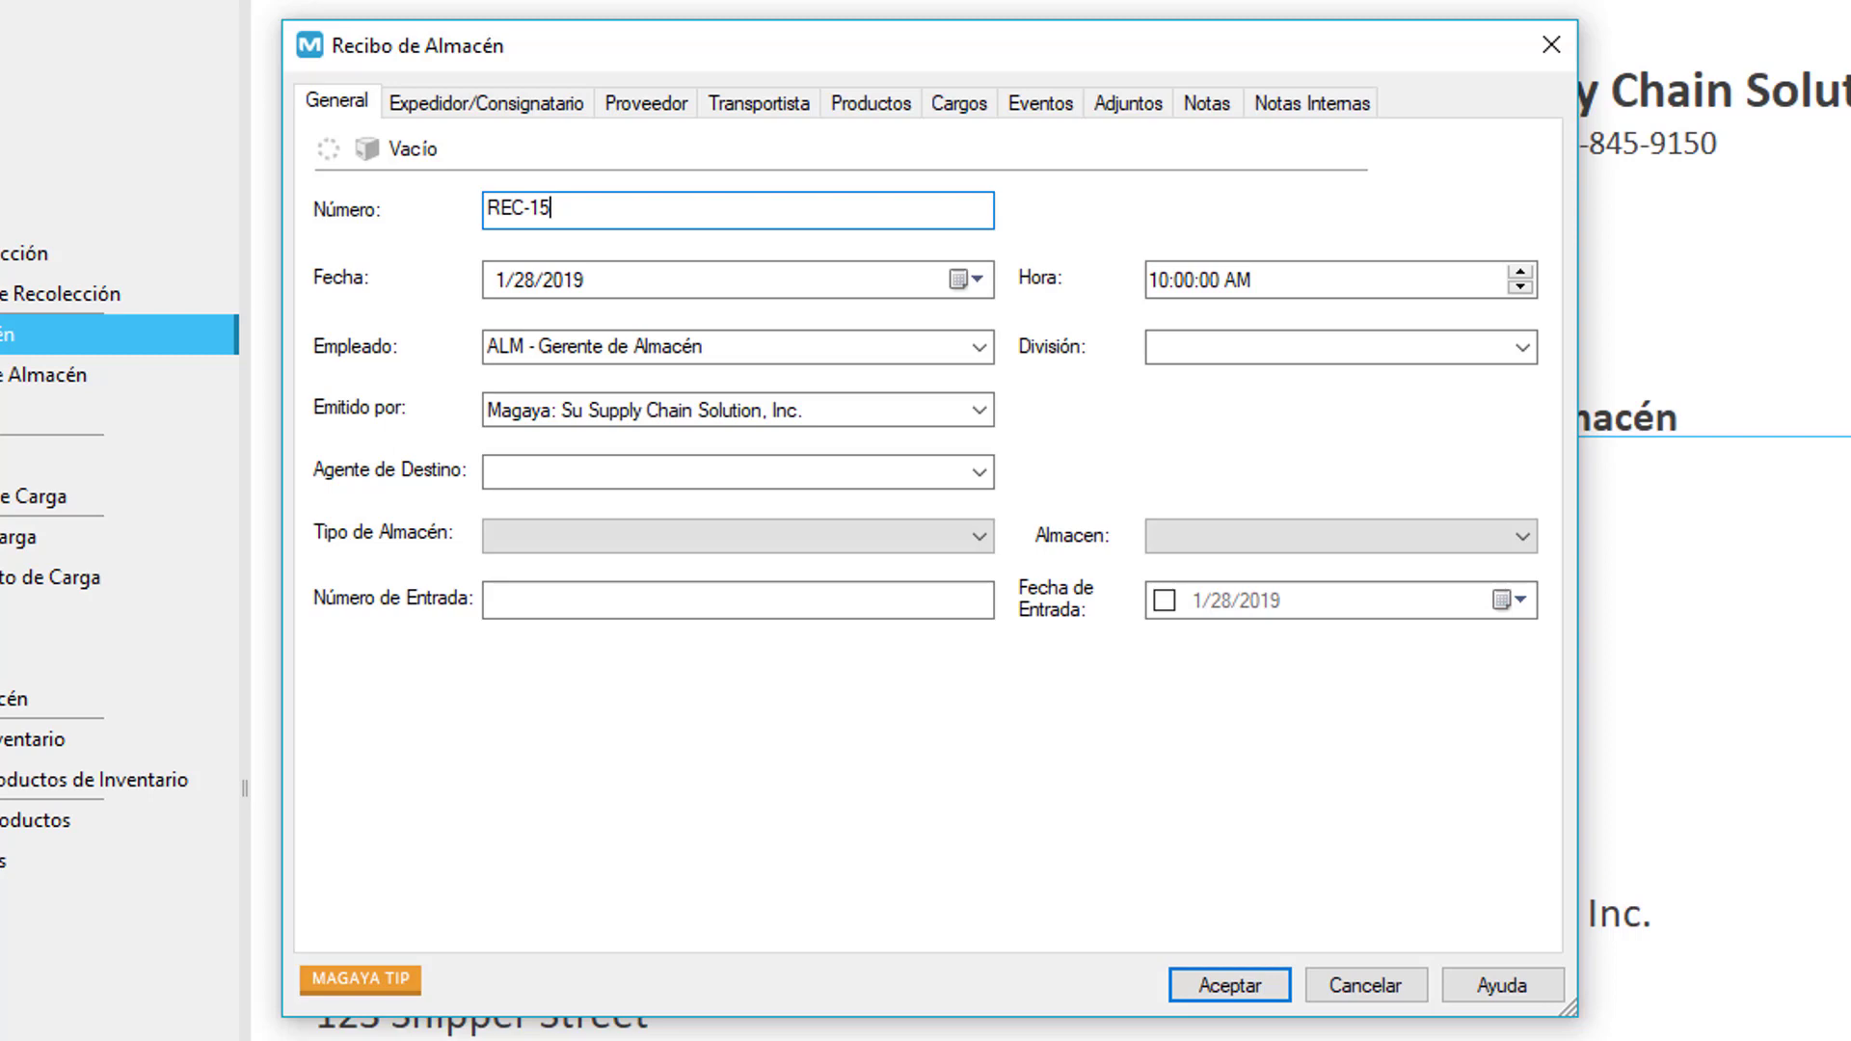
- Check the receipt's employee and issuer fields, and open the consecutive numbering settings for Recibos de Almacén
click(980, 349)
click(980, 411)
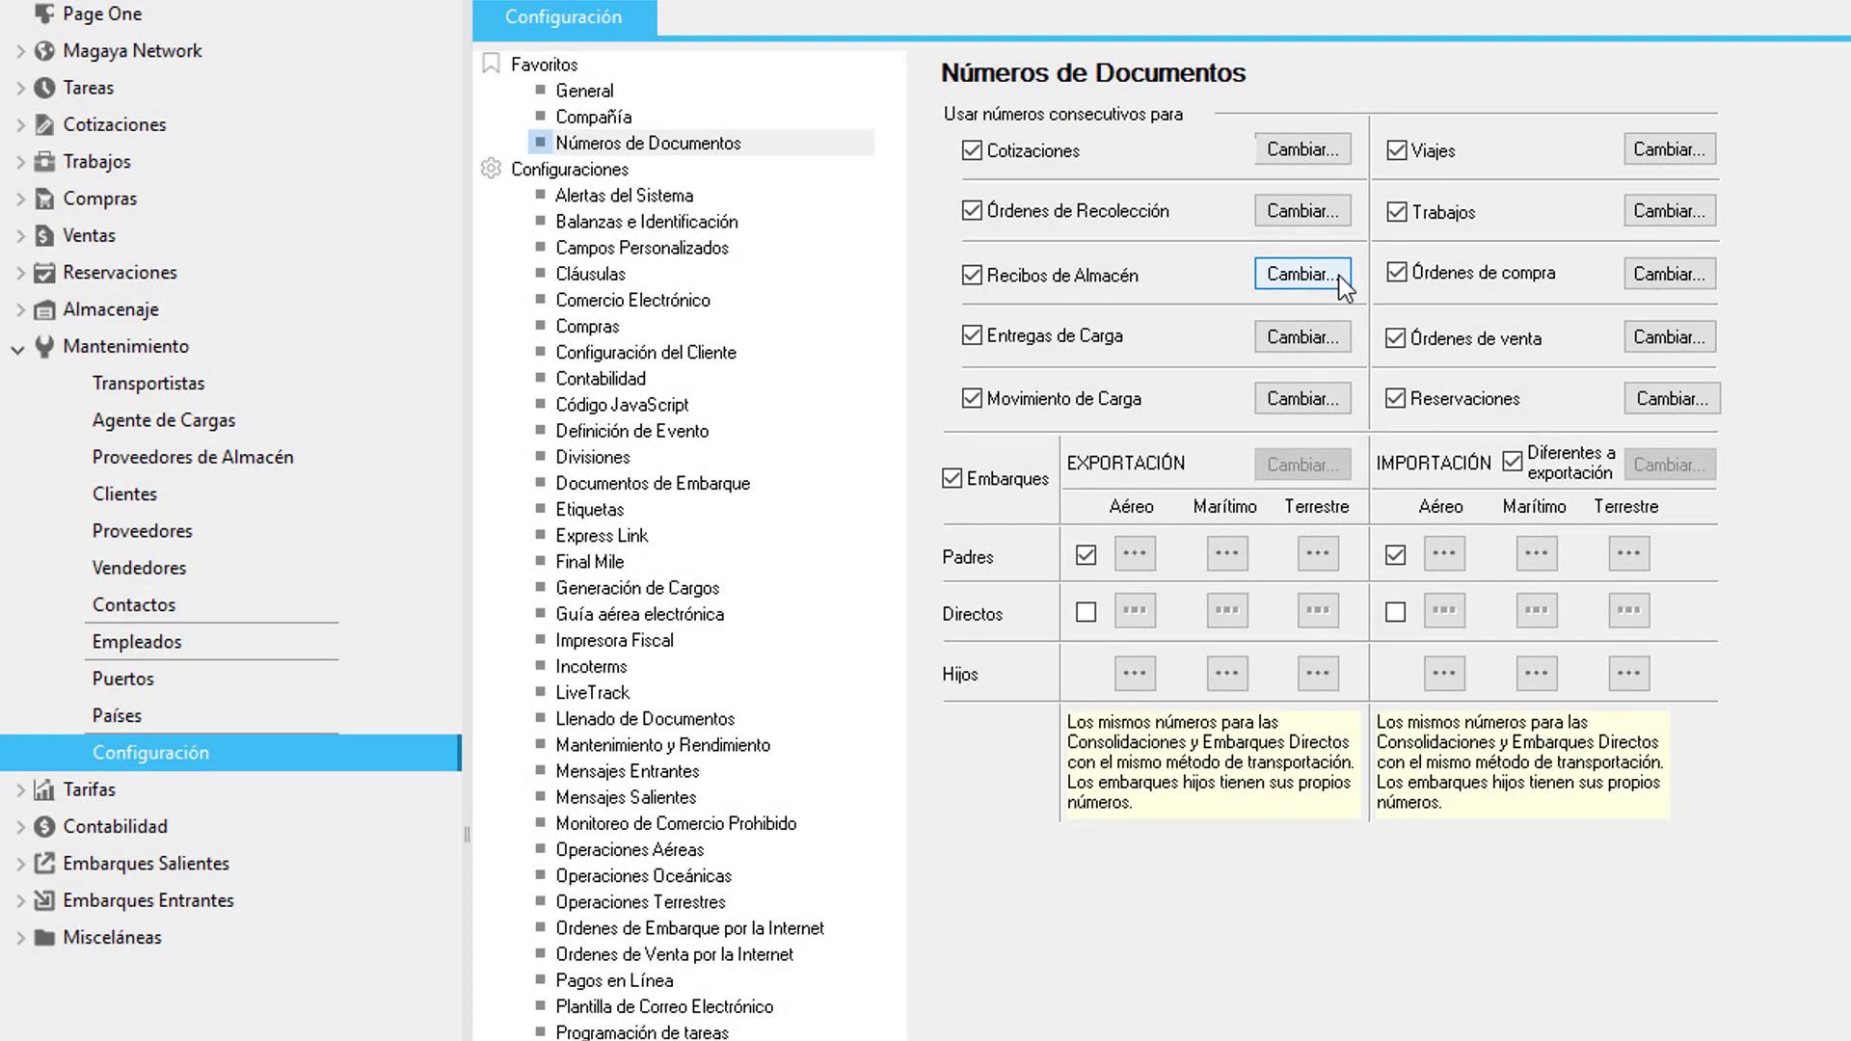
click(1339, 276)
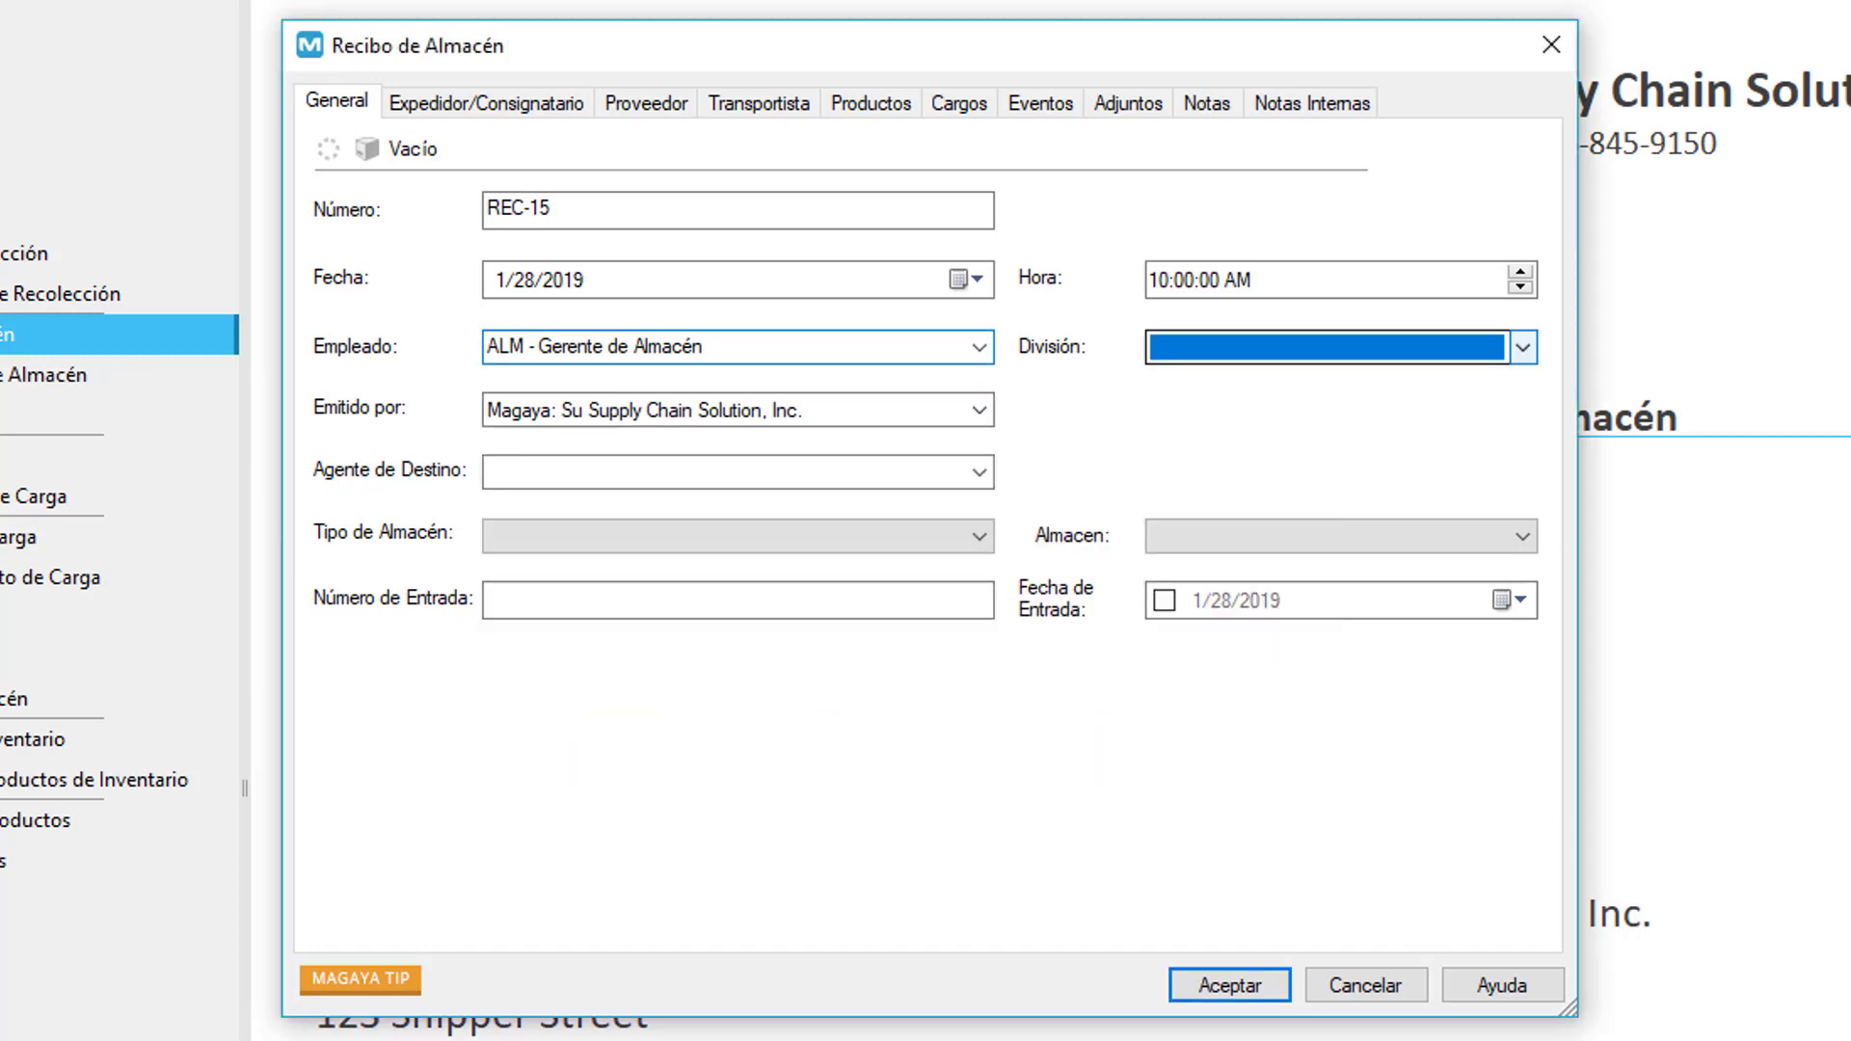
- Review the available divisions and warehouses for the new warehouse receipt
click(1523, 349)
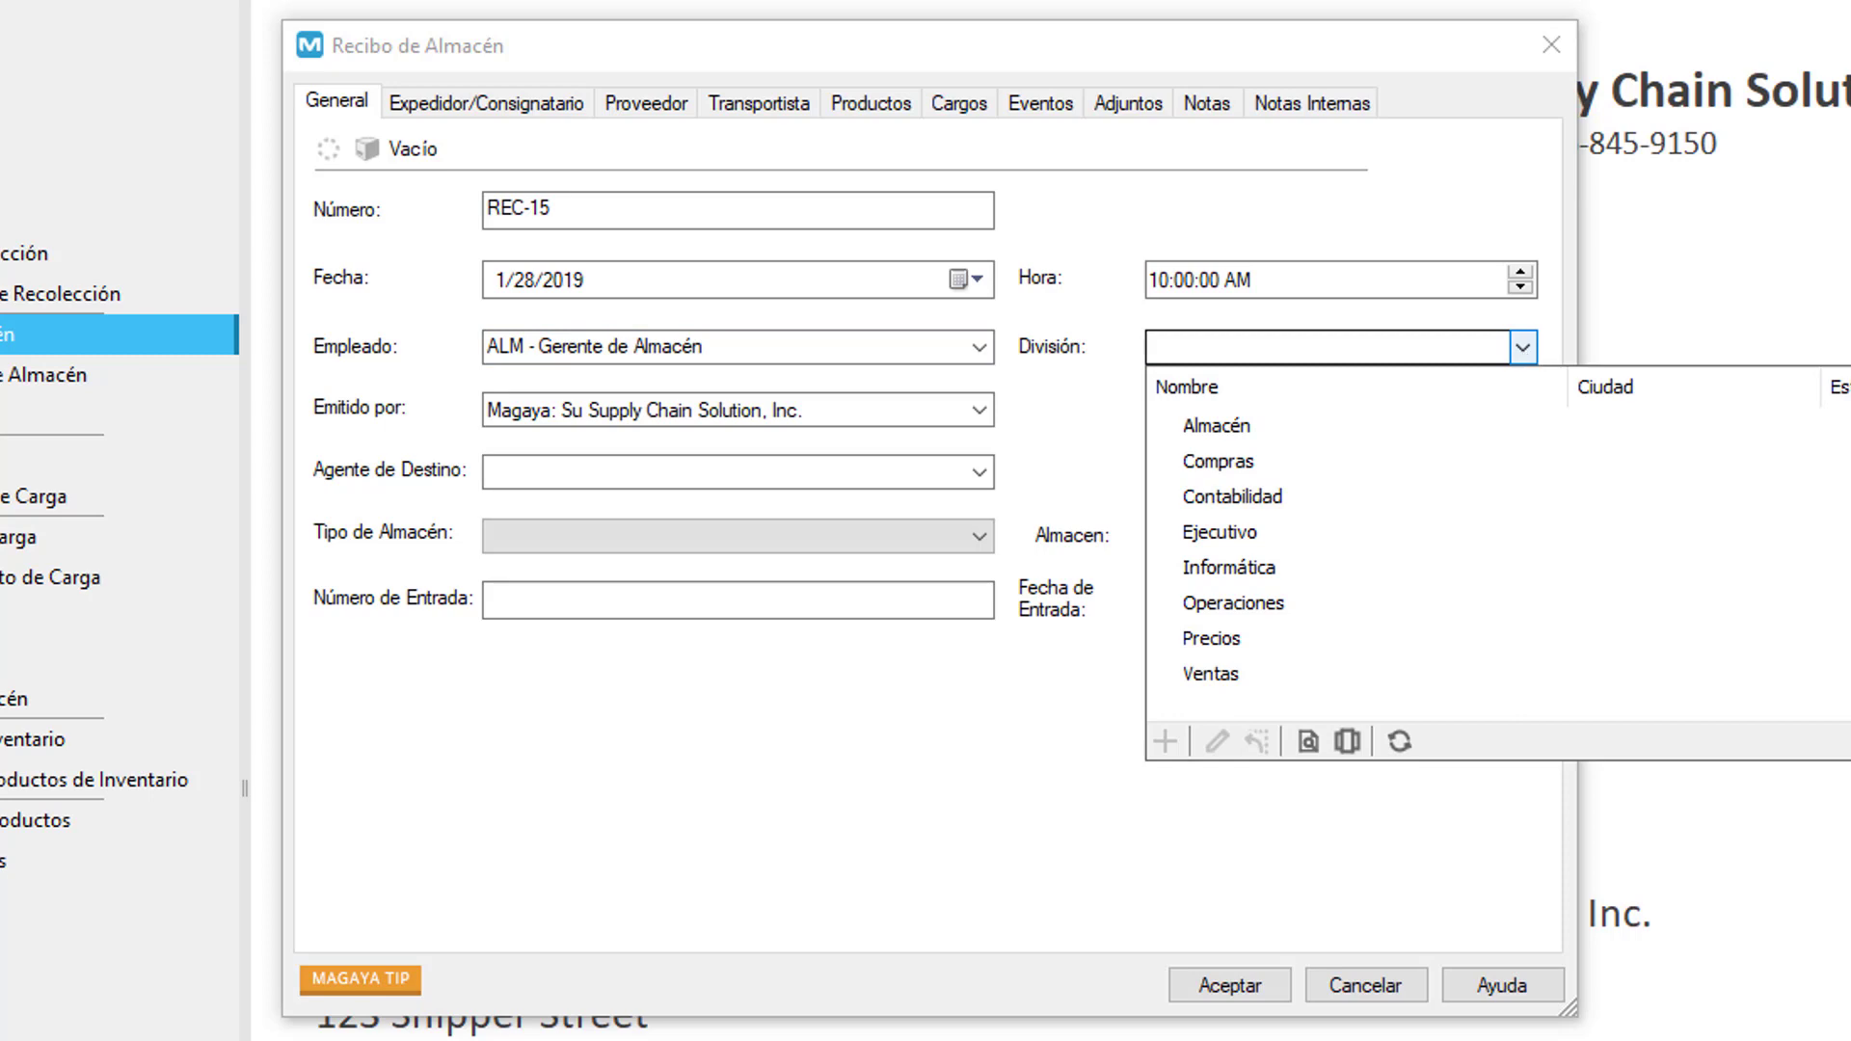
click(1520, 537)
click(1522, 539)
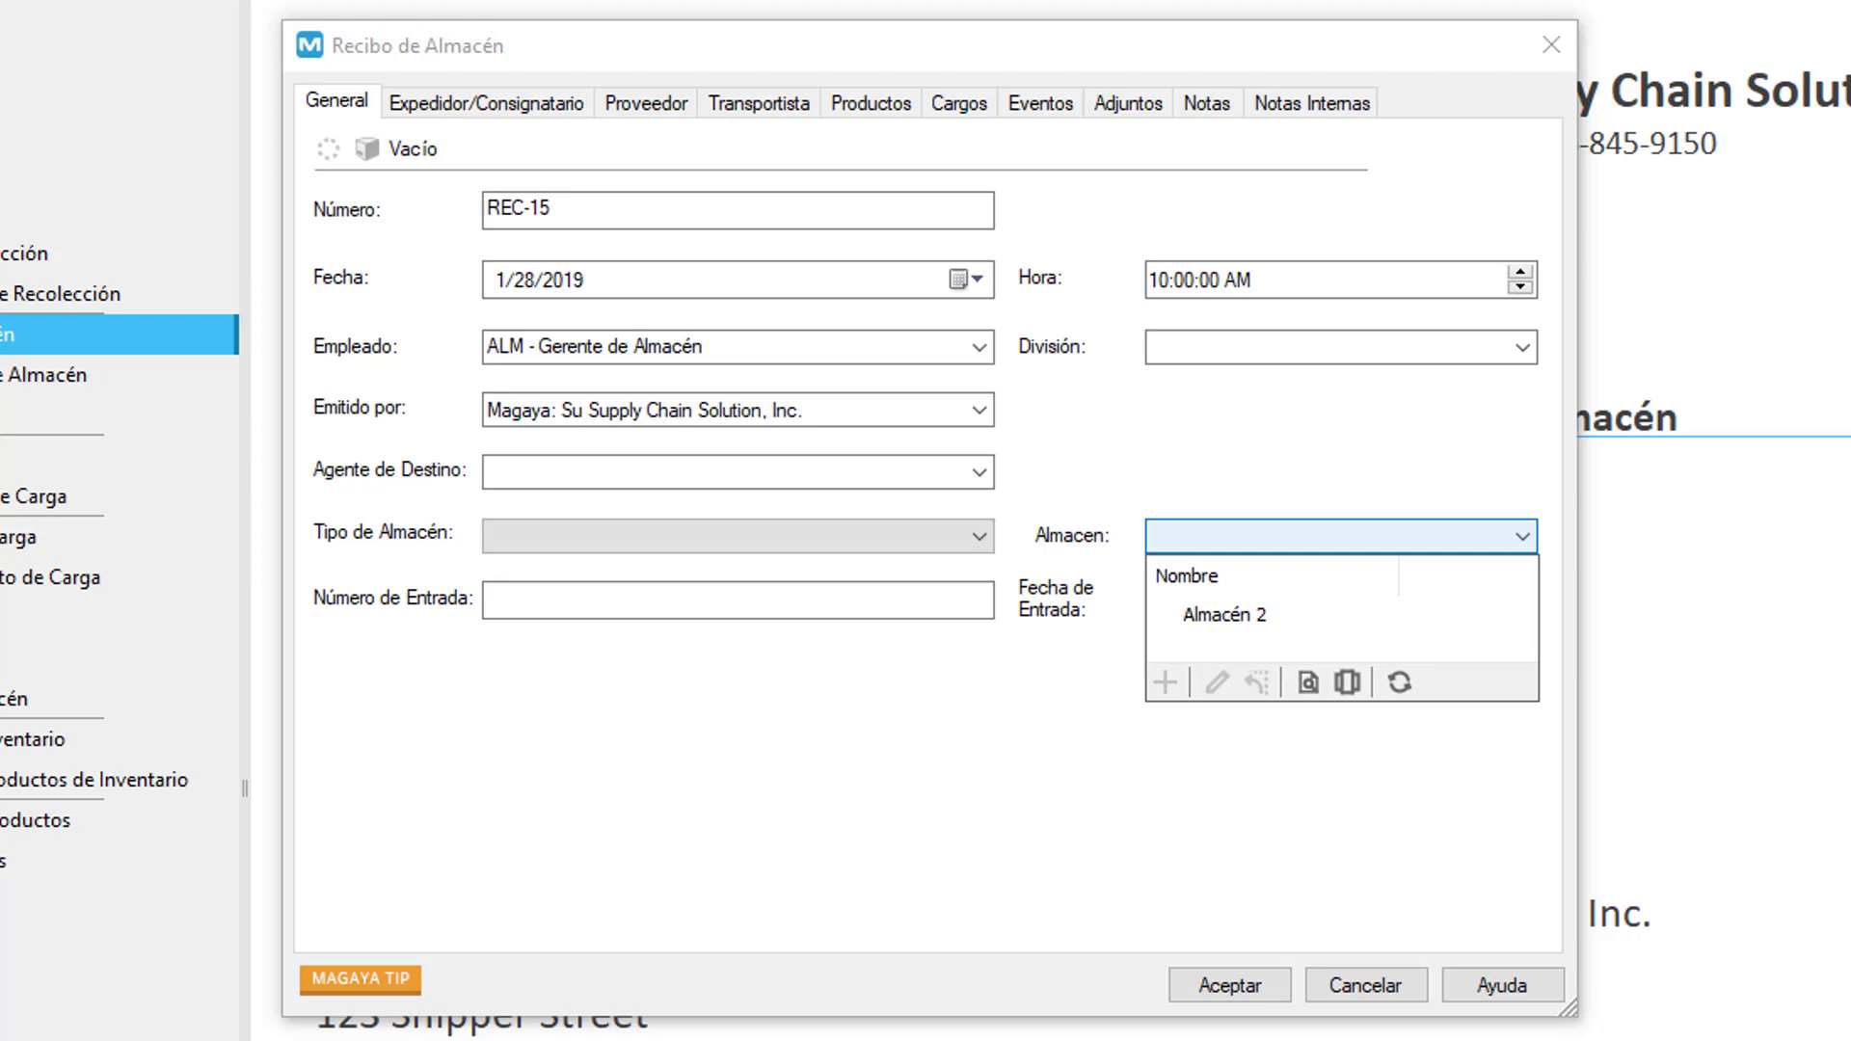
- Check the receipt's warehouse type field, and enable the bonded warehouse option in the Compañía configuration
click(980, 536)
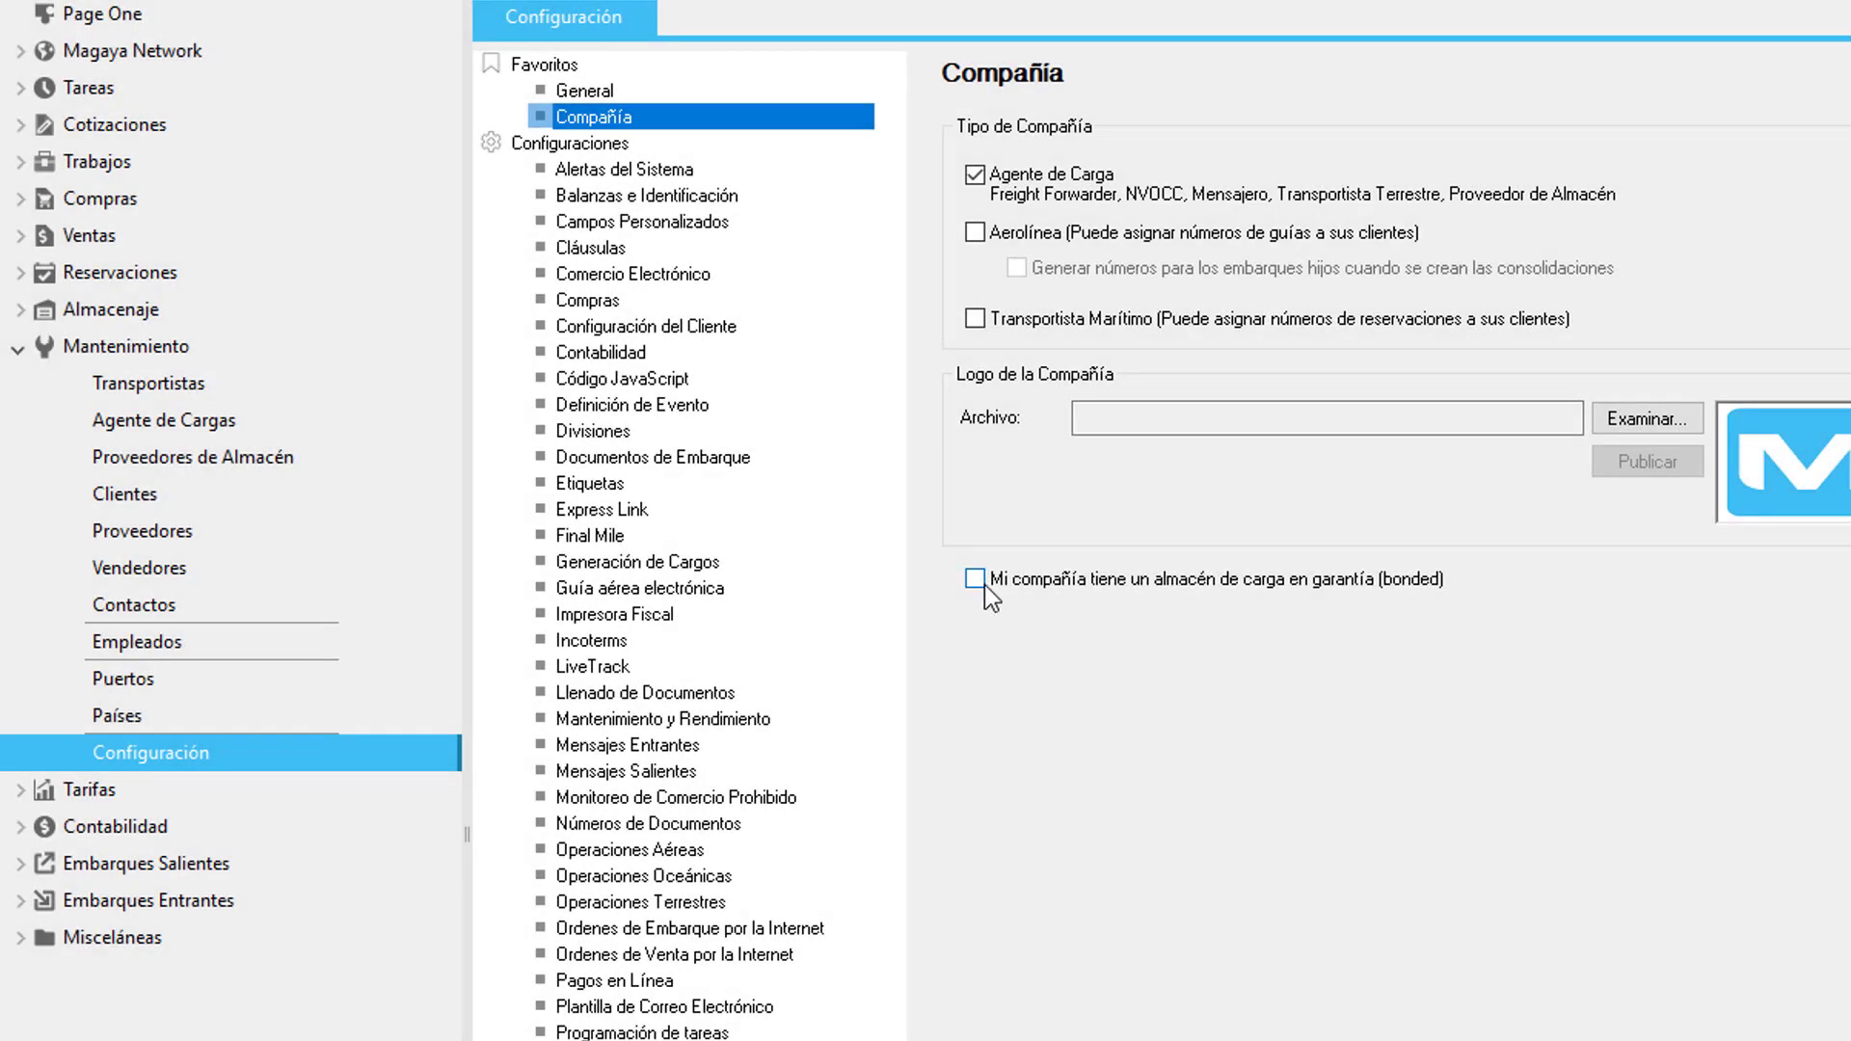
click(974, 578)
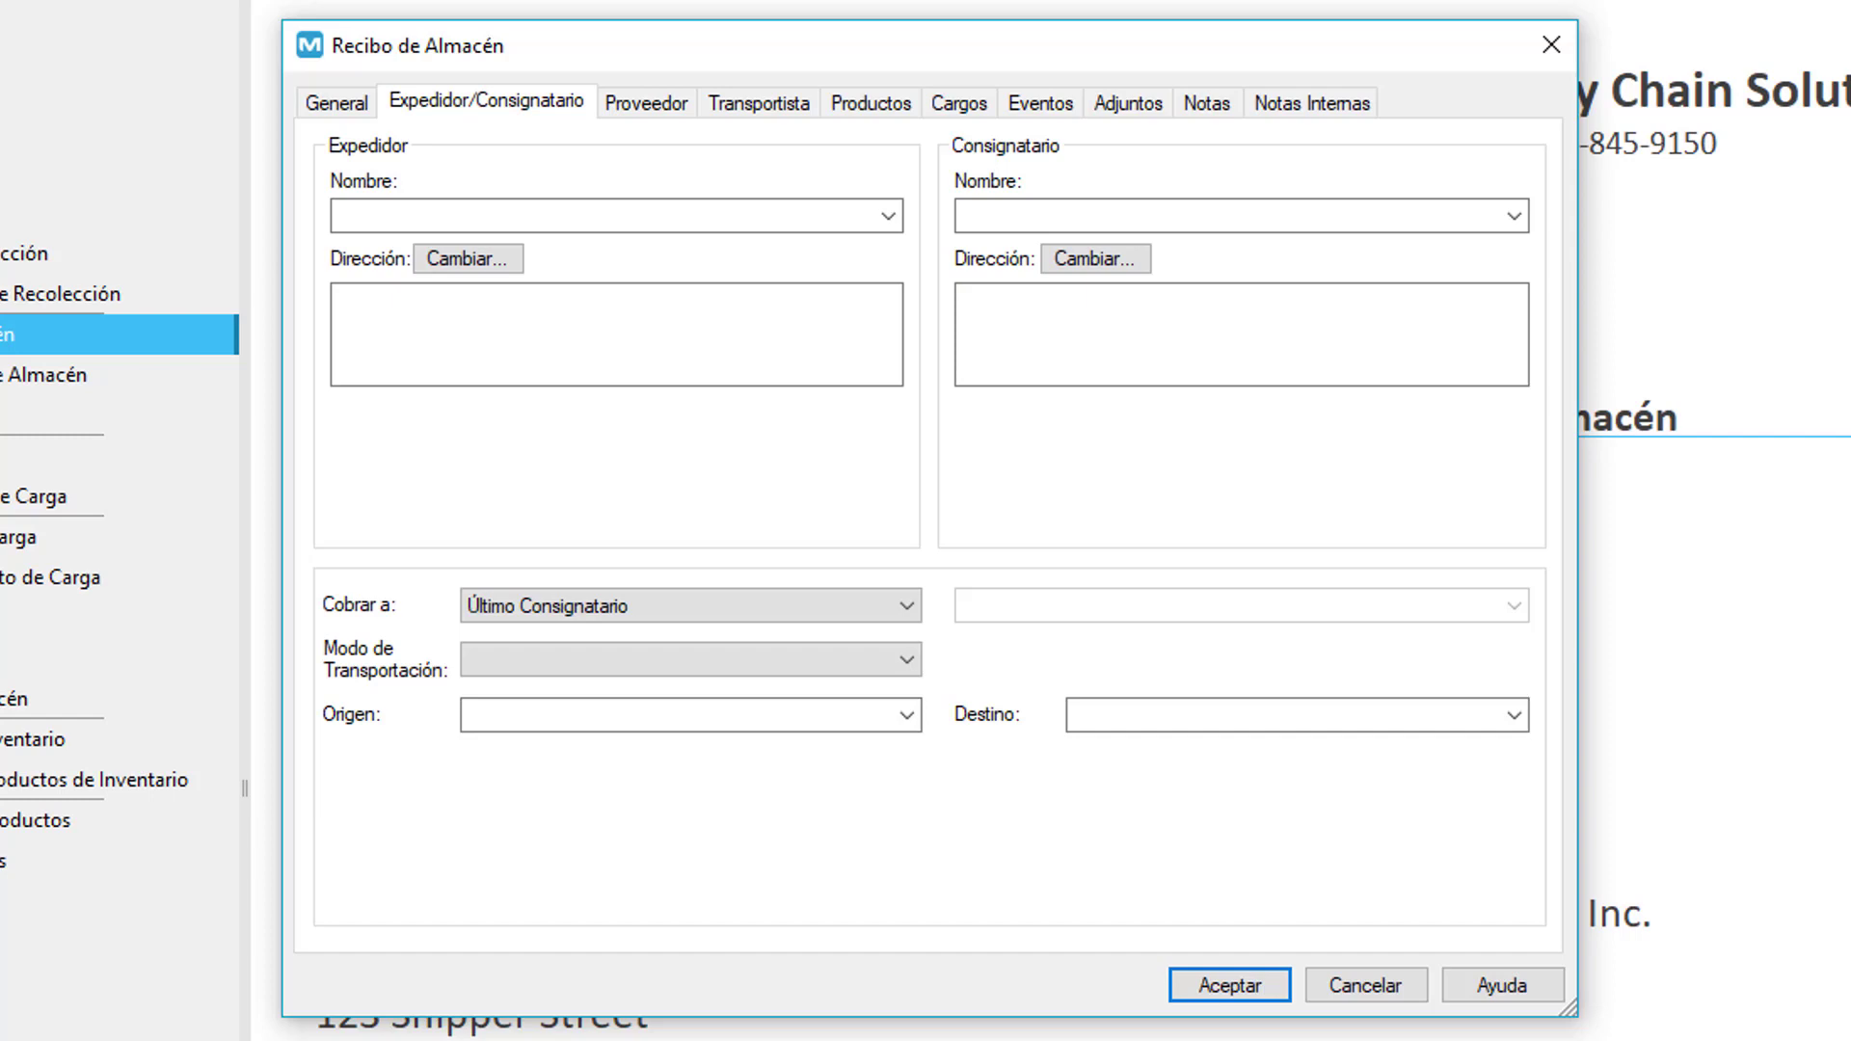
- Set the receipt's shipper to Expedidor de Cartagena, Inc., checking the options for adding a new entity in the list
click(888, 215)
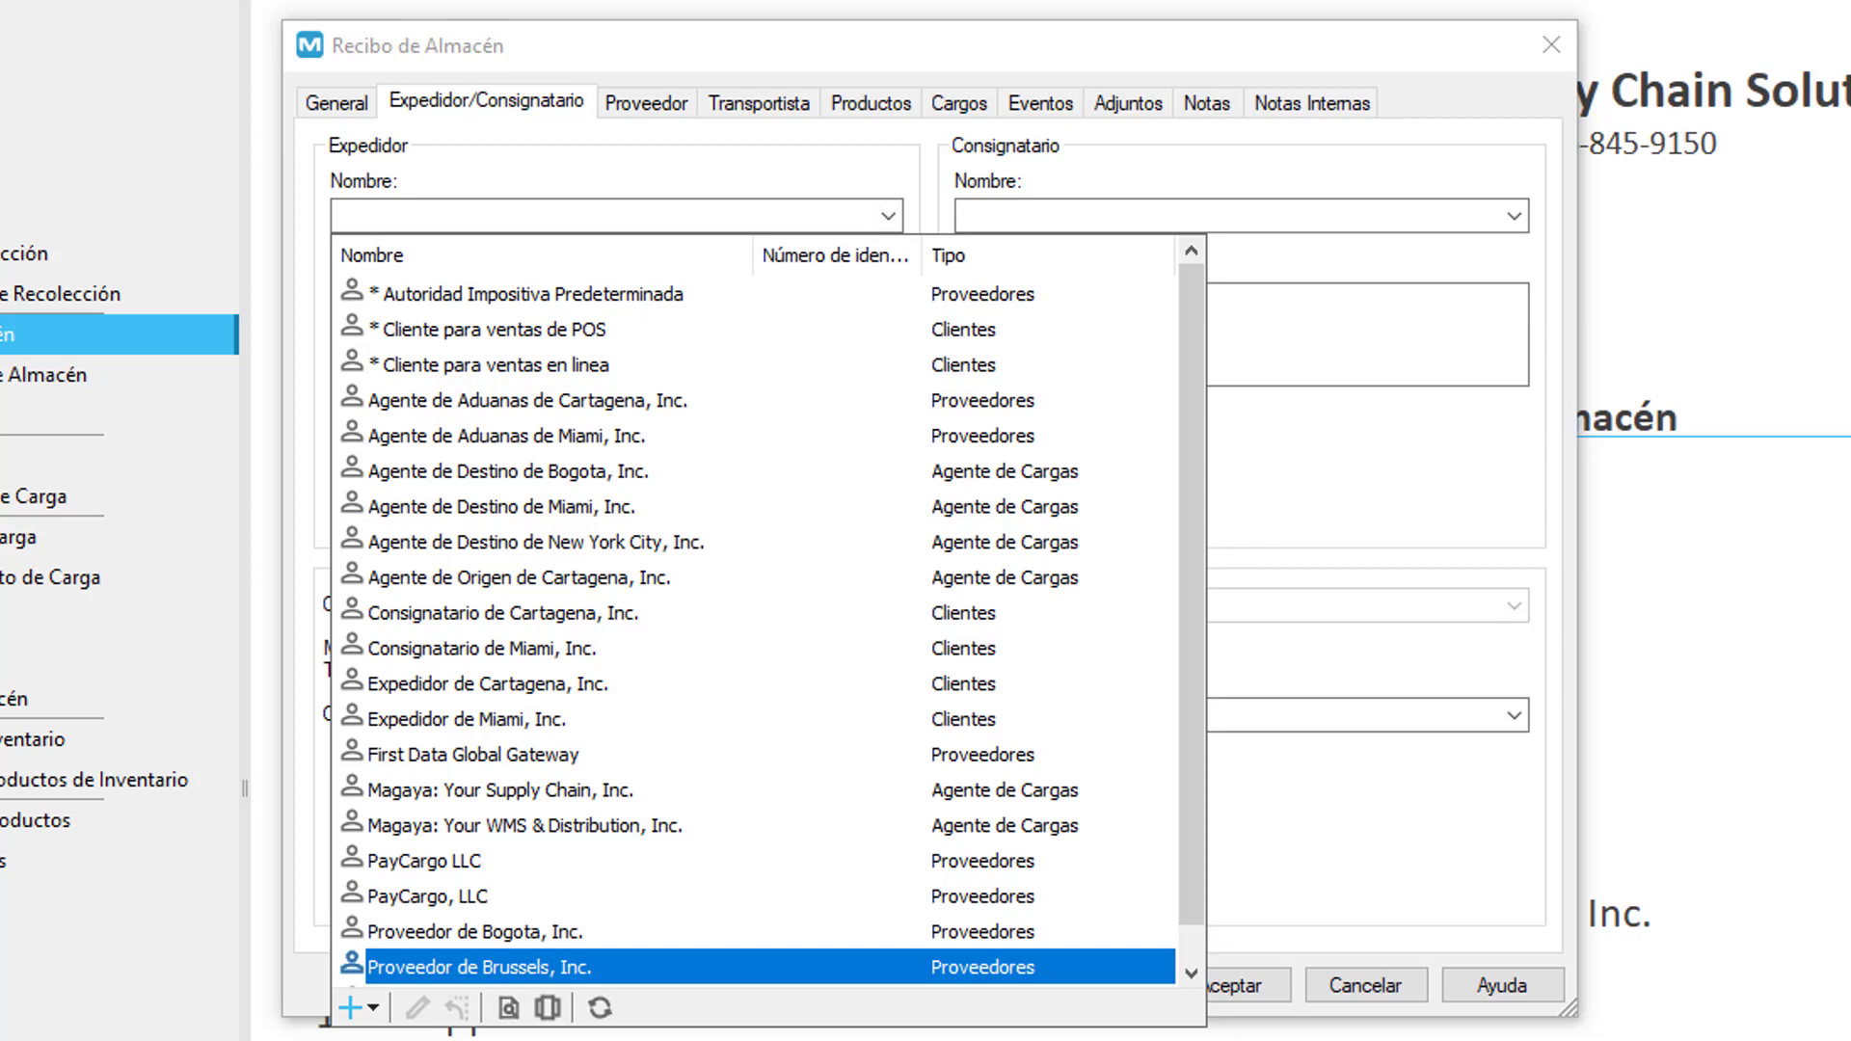
click(486, 683)
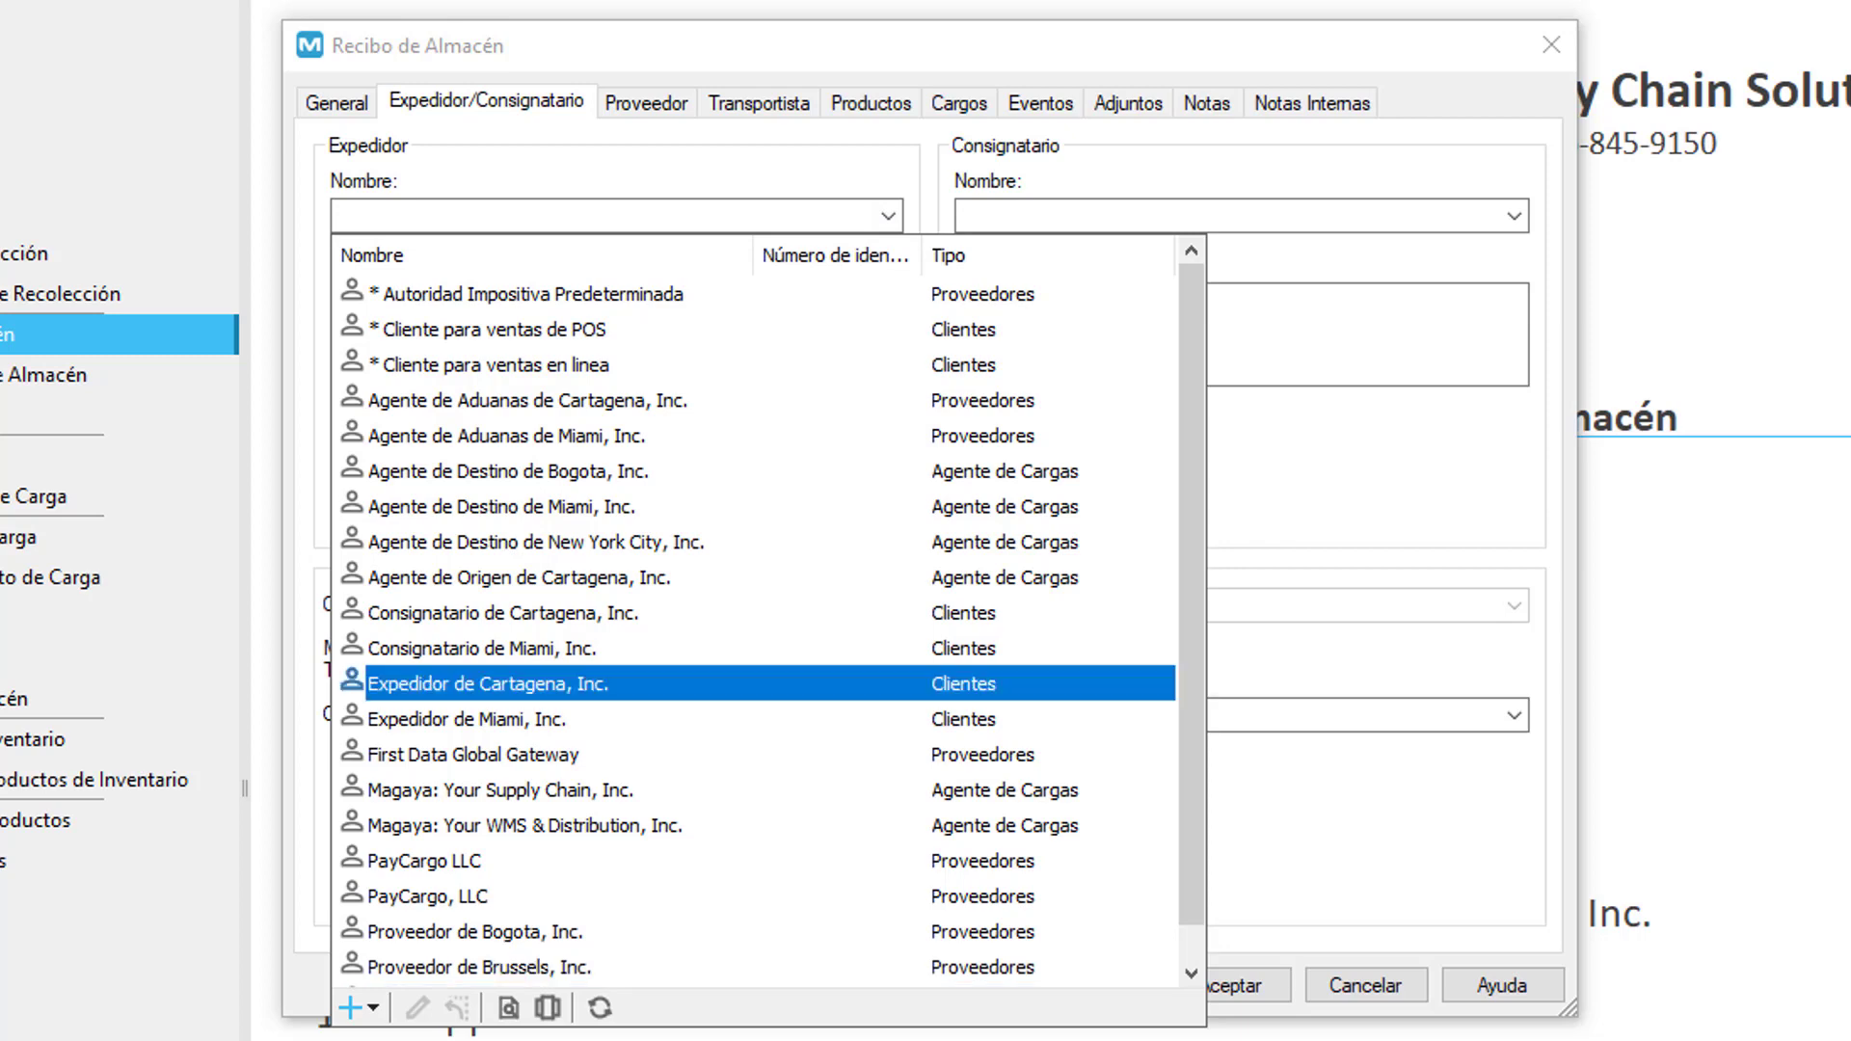
key(Down)
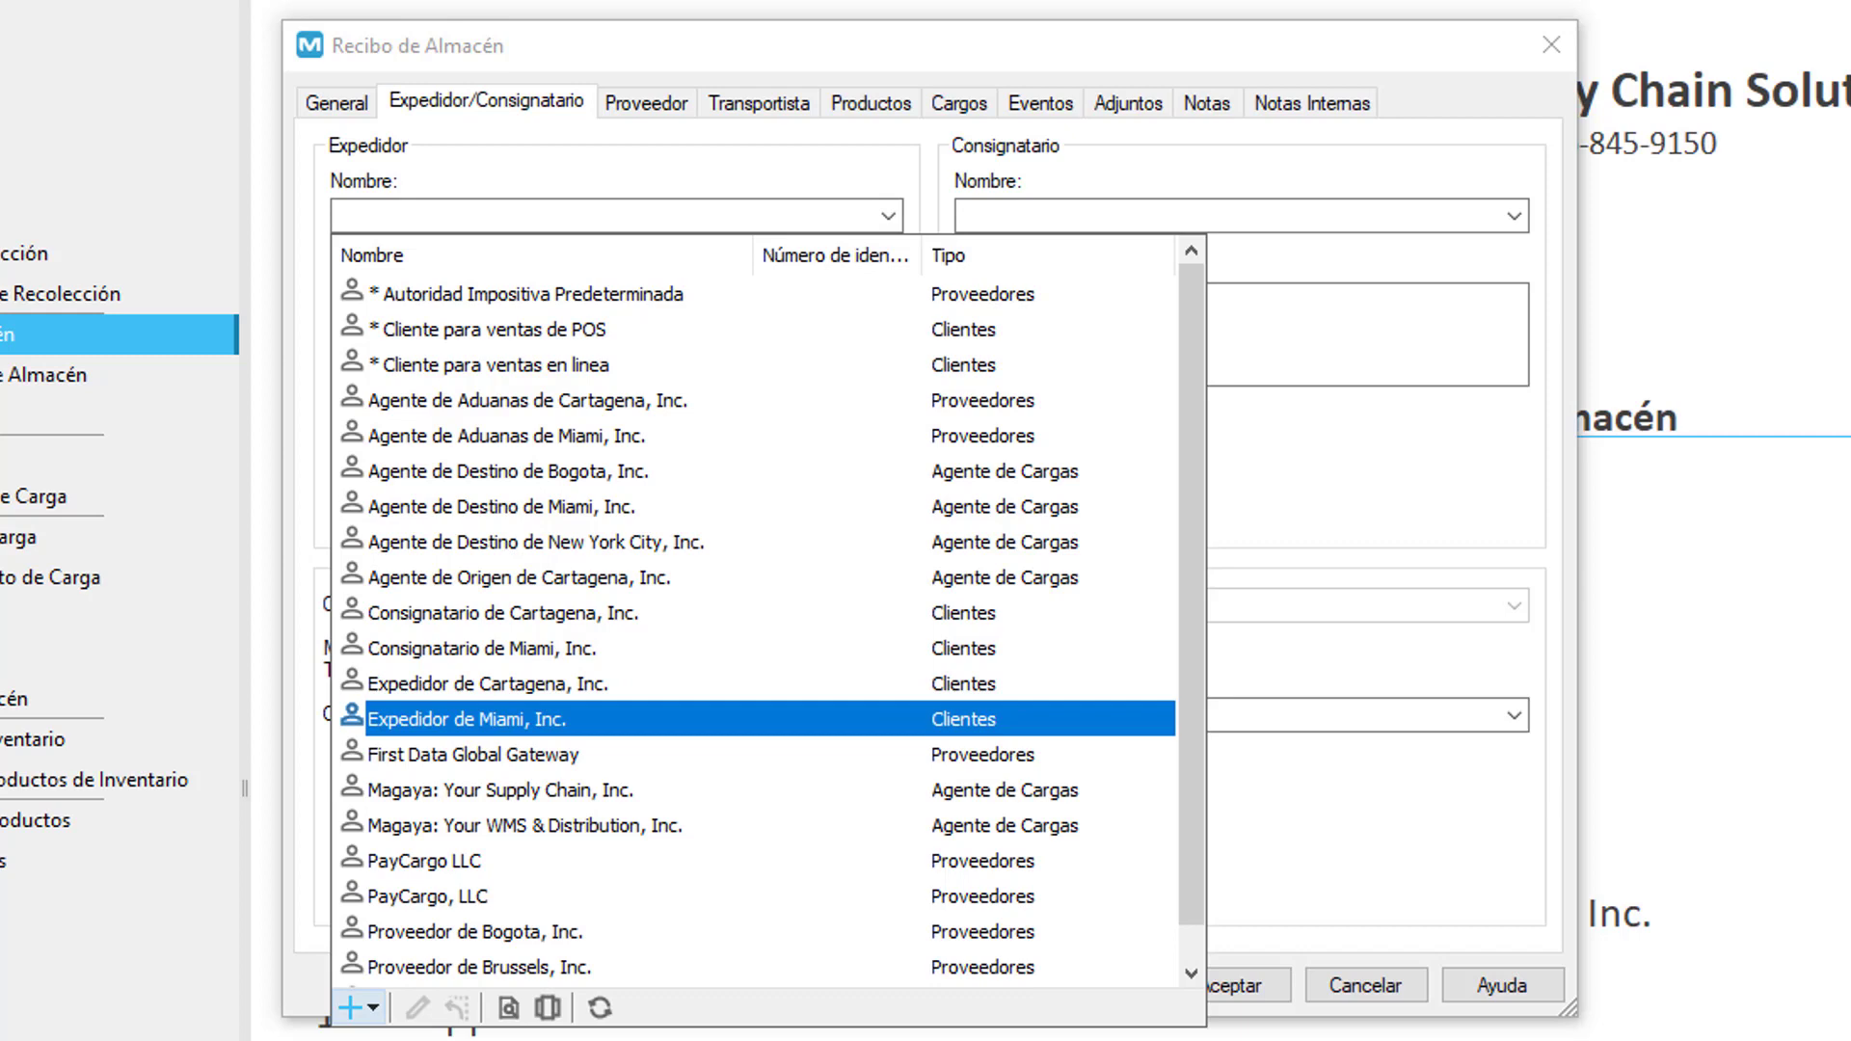
click(371, 1009)
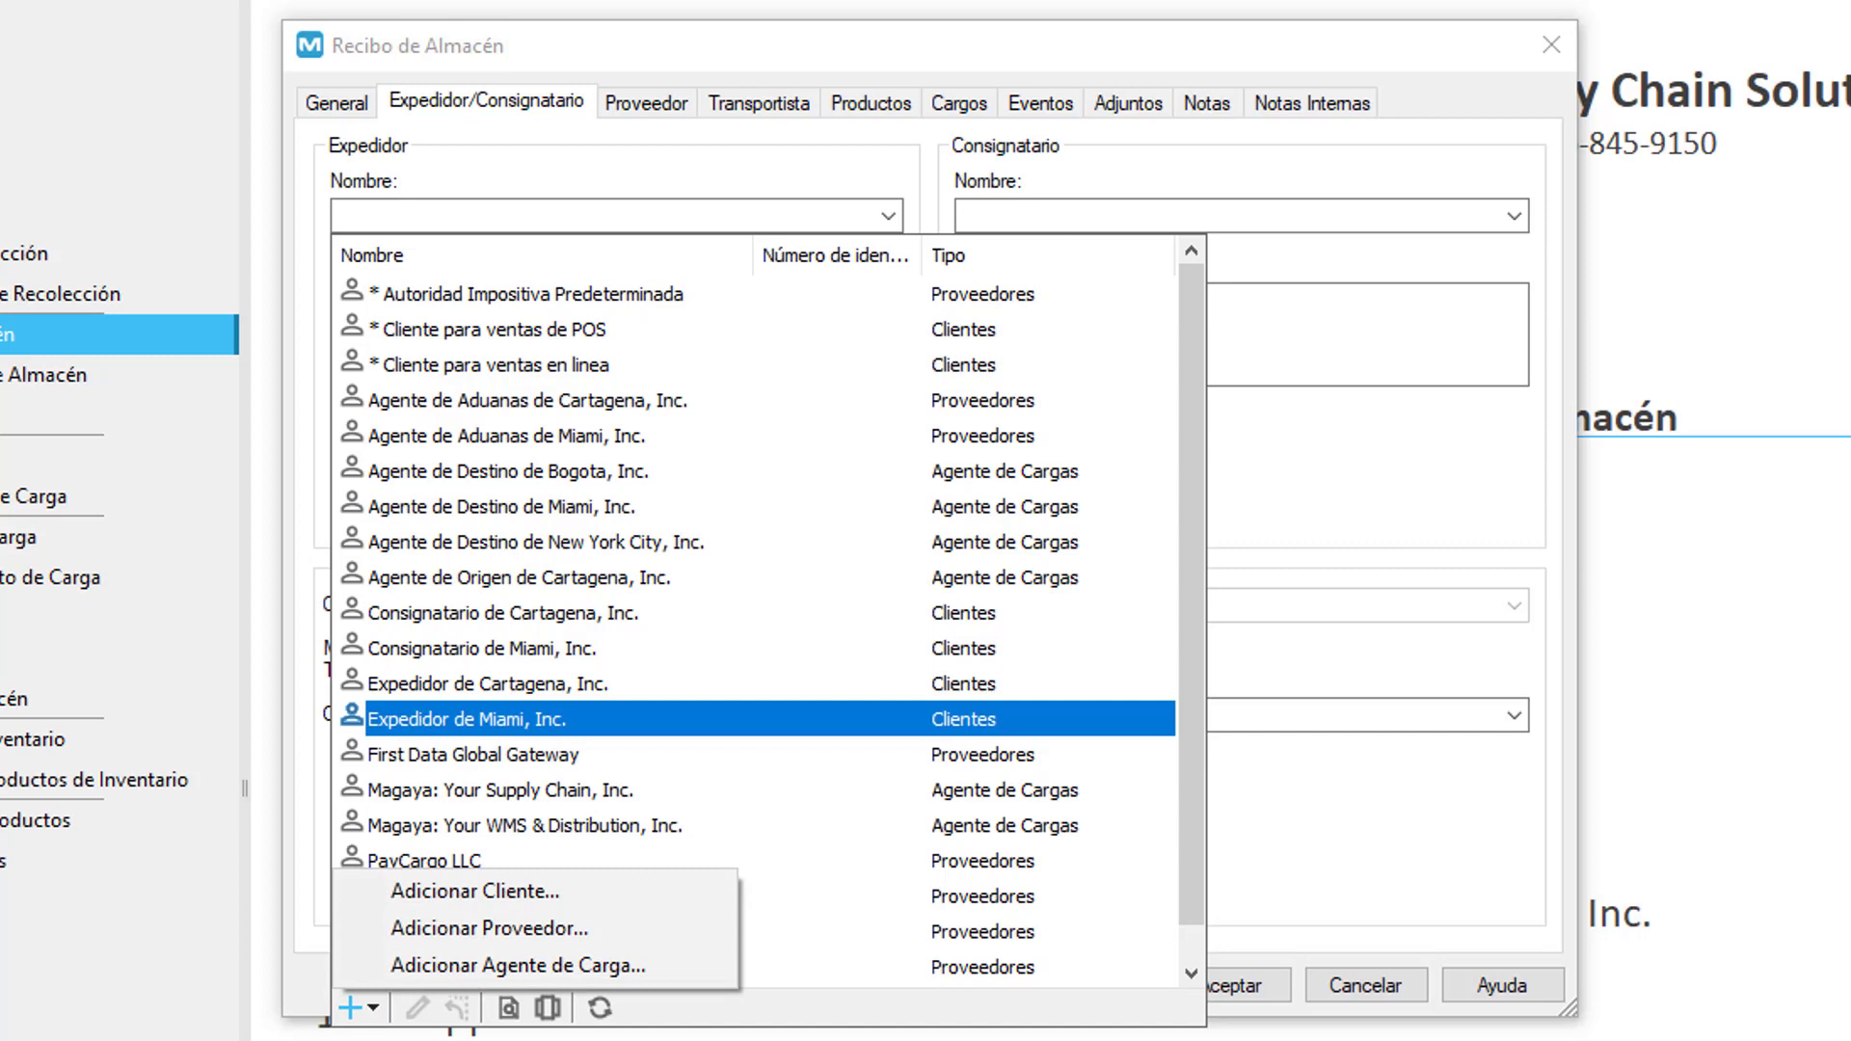
click(486, 684)
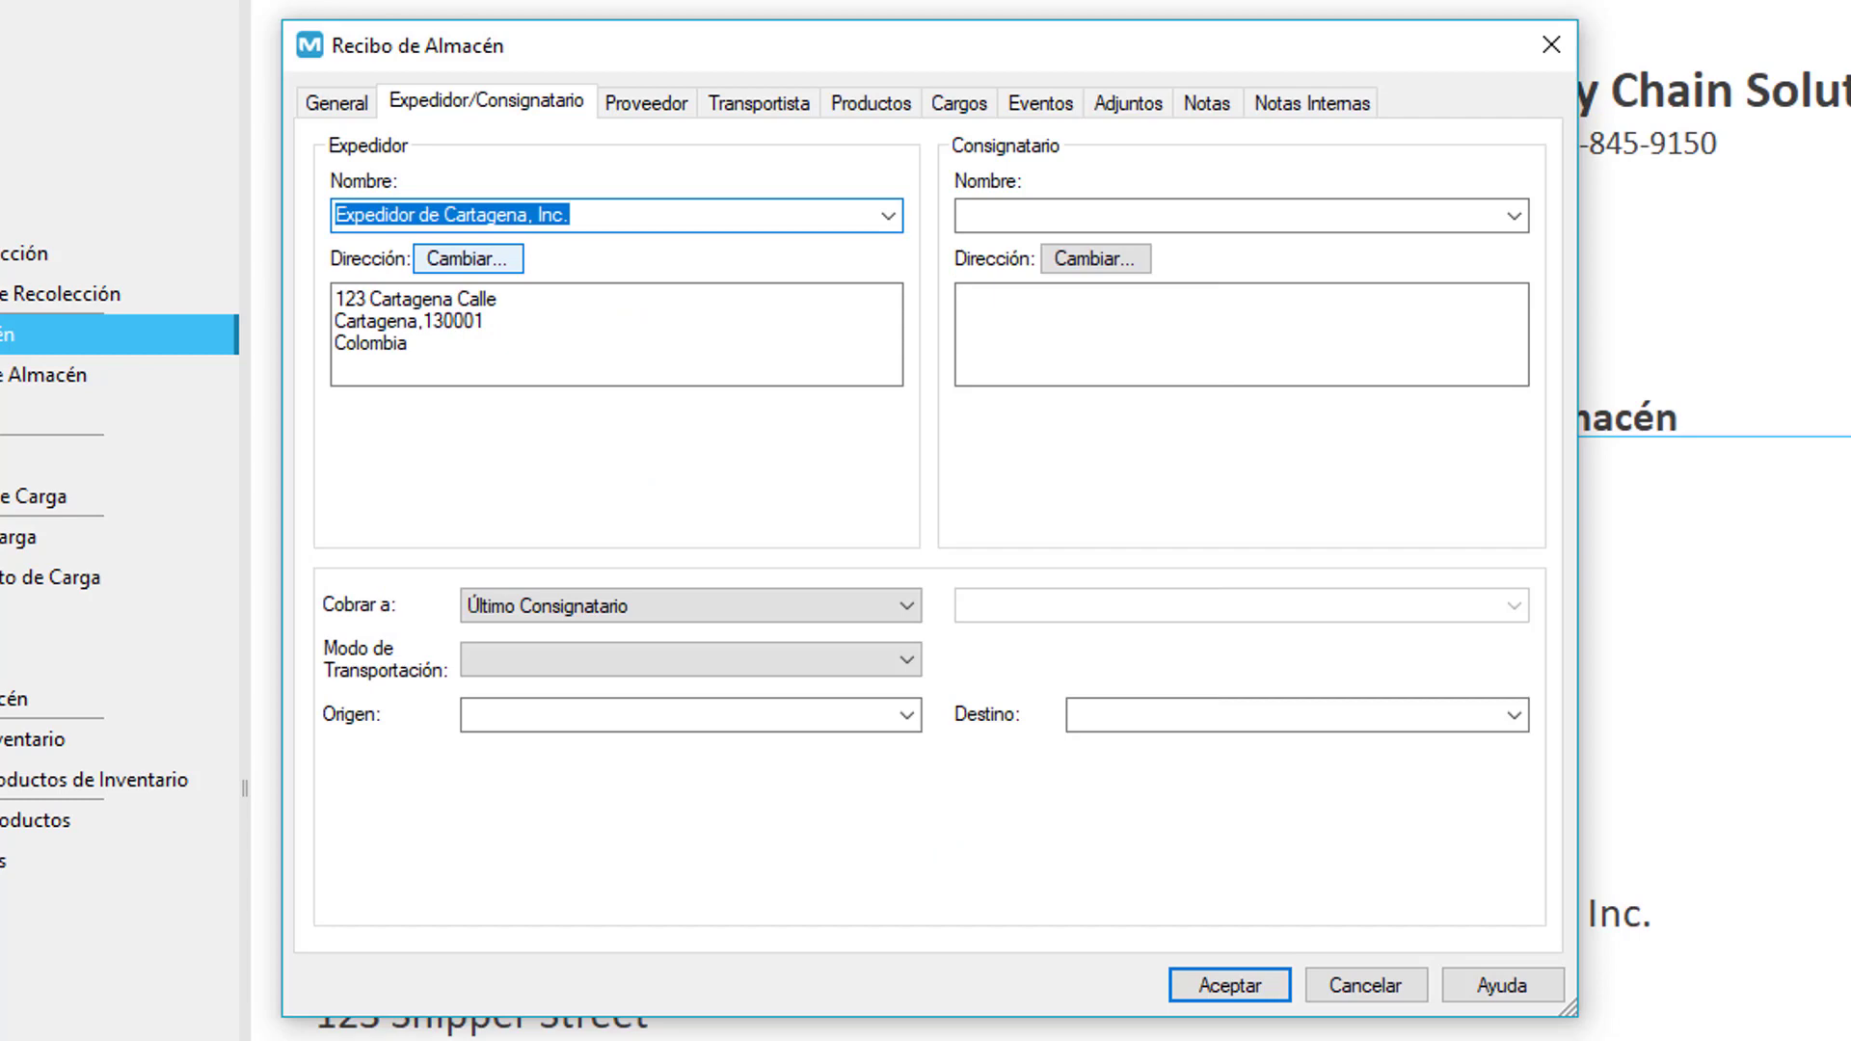
- Review the shipper's saved address choices and leave the address dialog without making changes
click(513, 267)
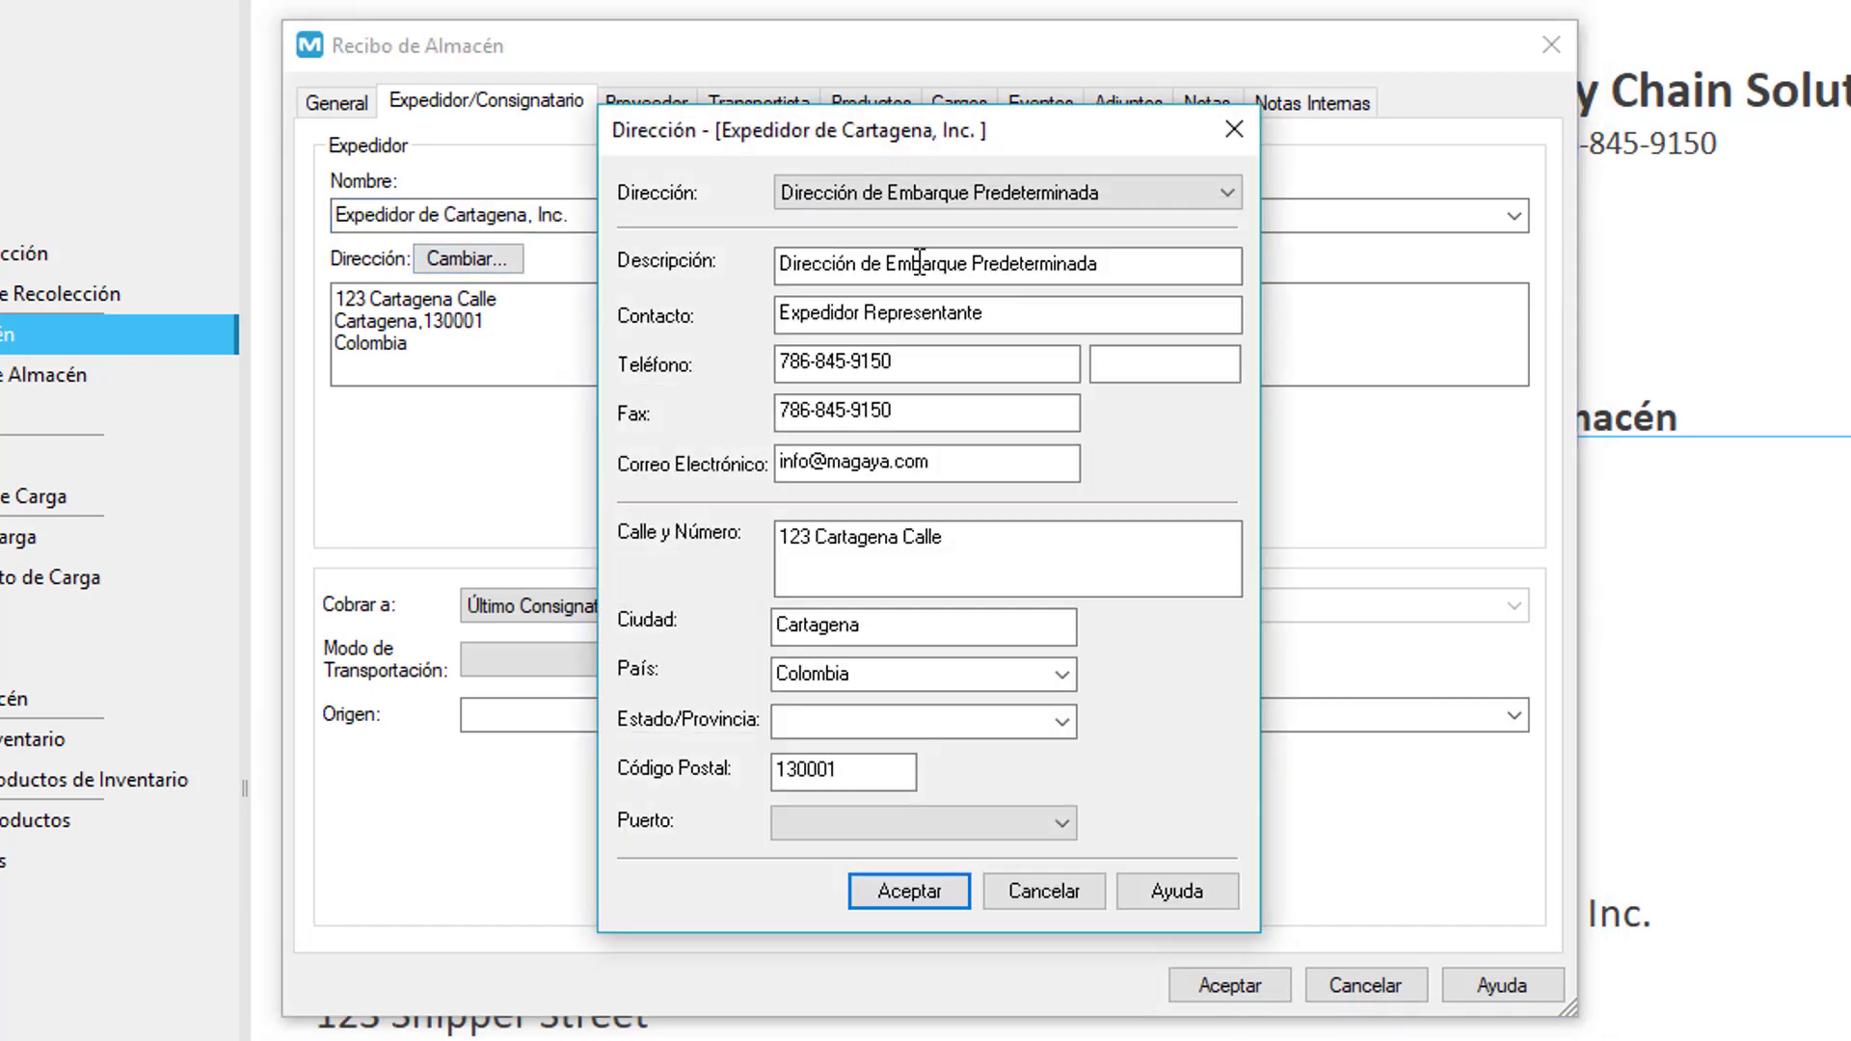
click(1223, 193)
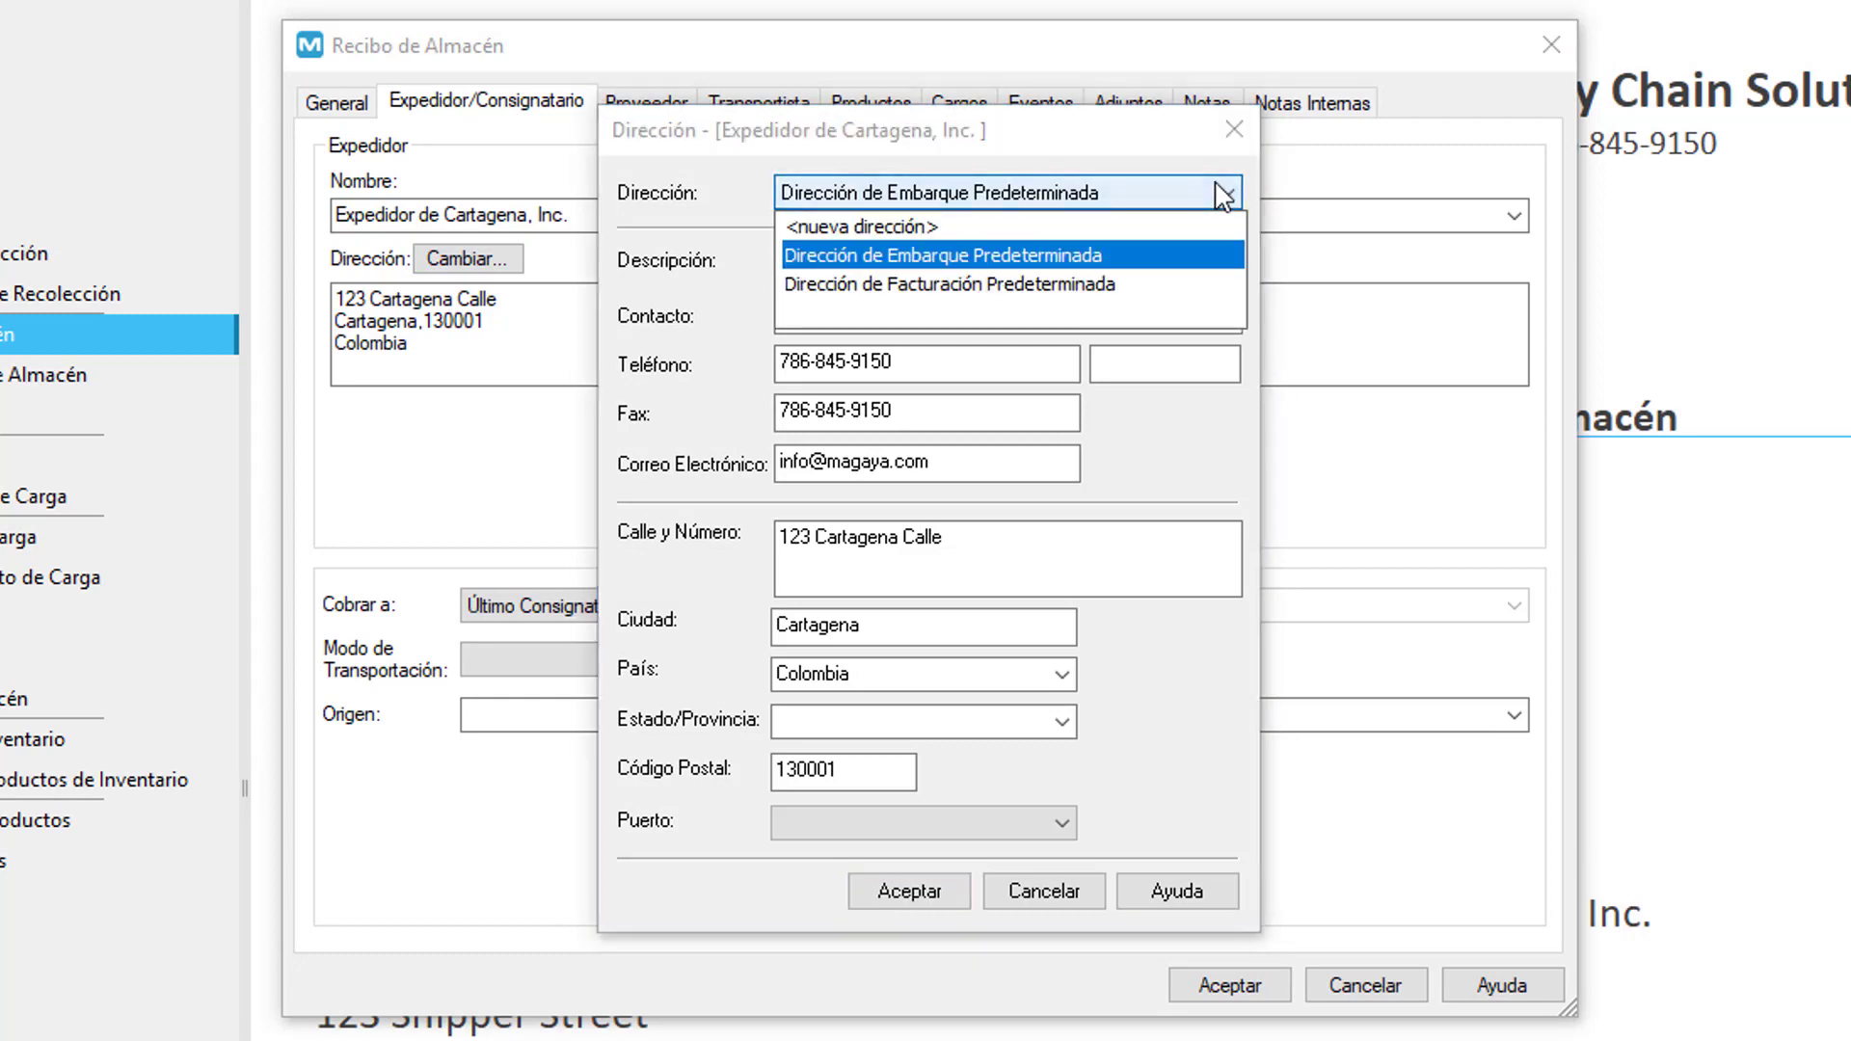
key(Escape)
key(Escape)
- Set the consignee to Consignatario de Miami, Inc., and review the bill-to and transportation mode options
click(1516, 216)
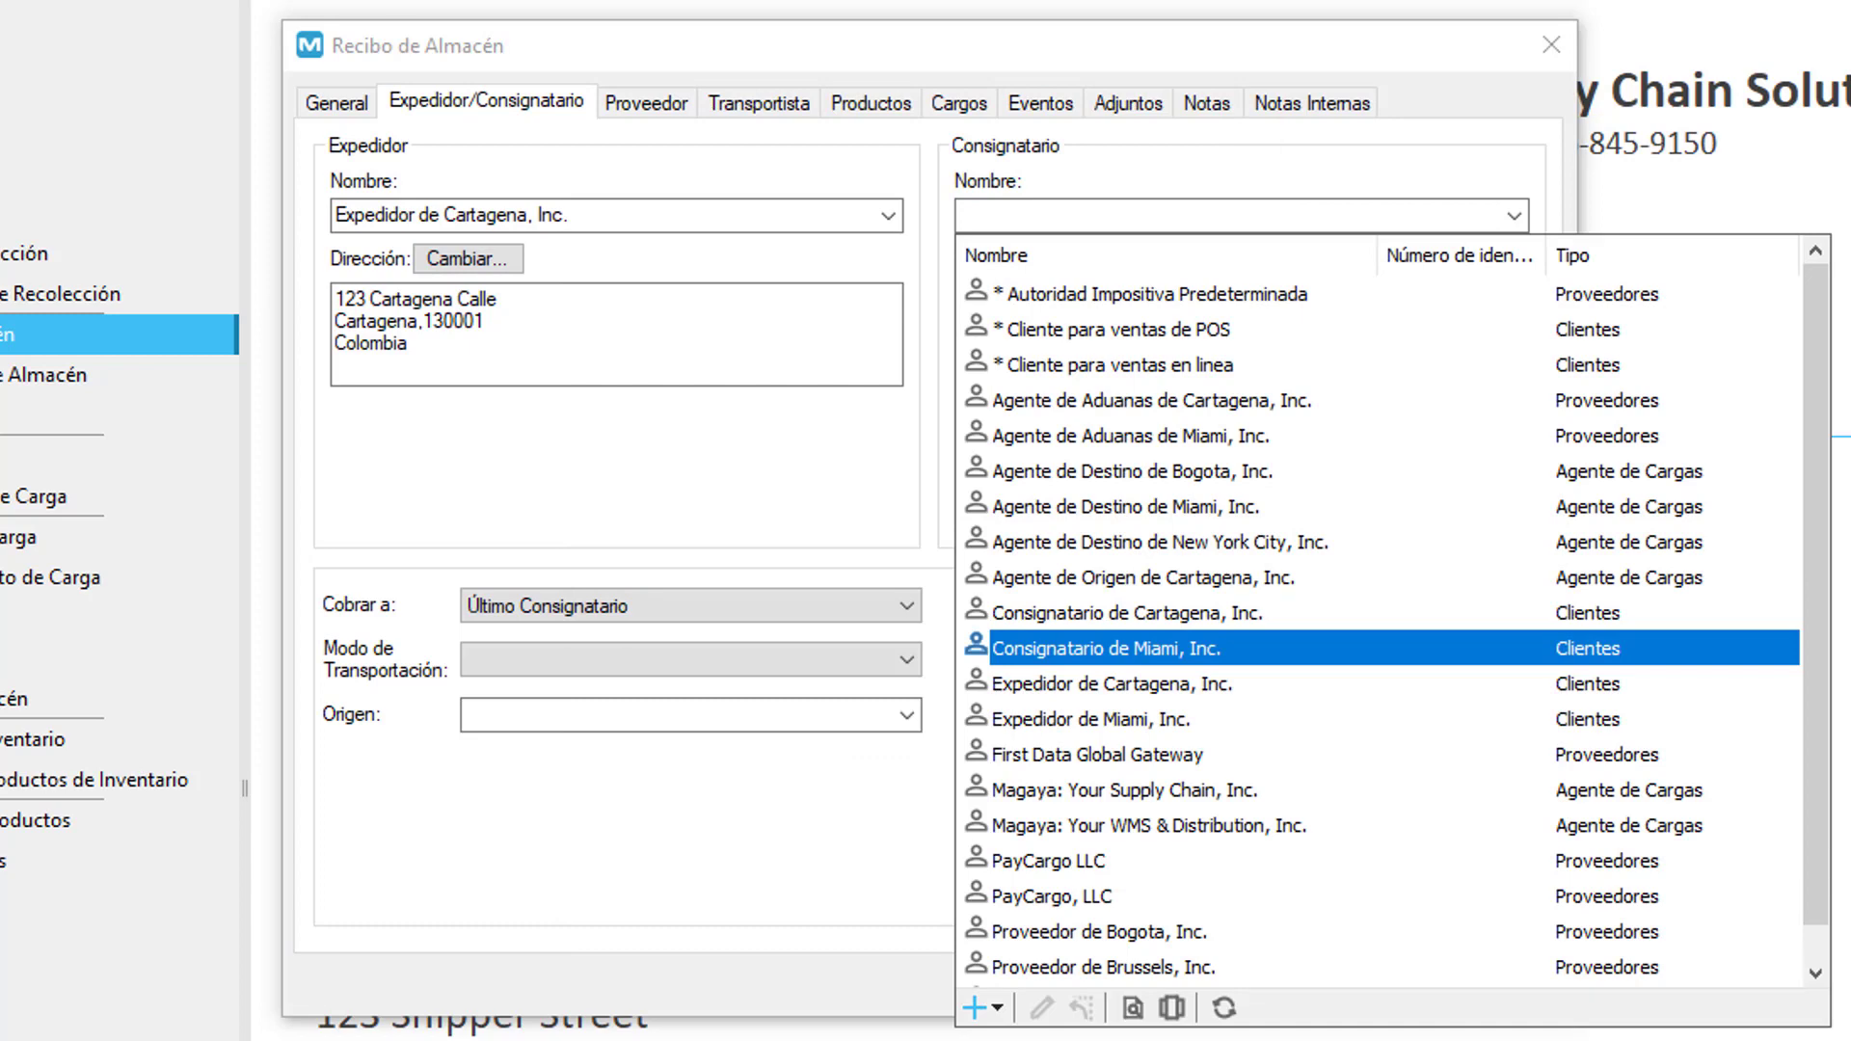
click(1105, 648)
click(906, 605)
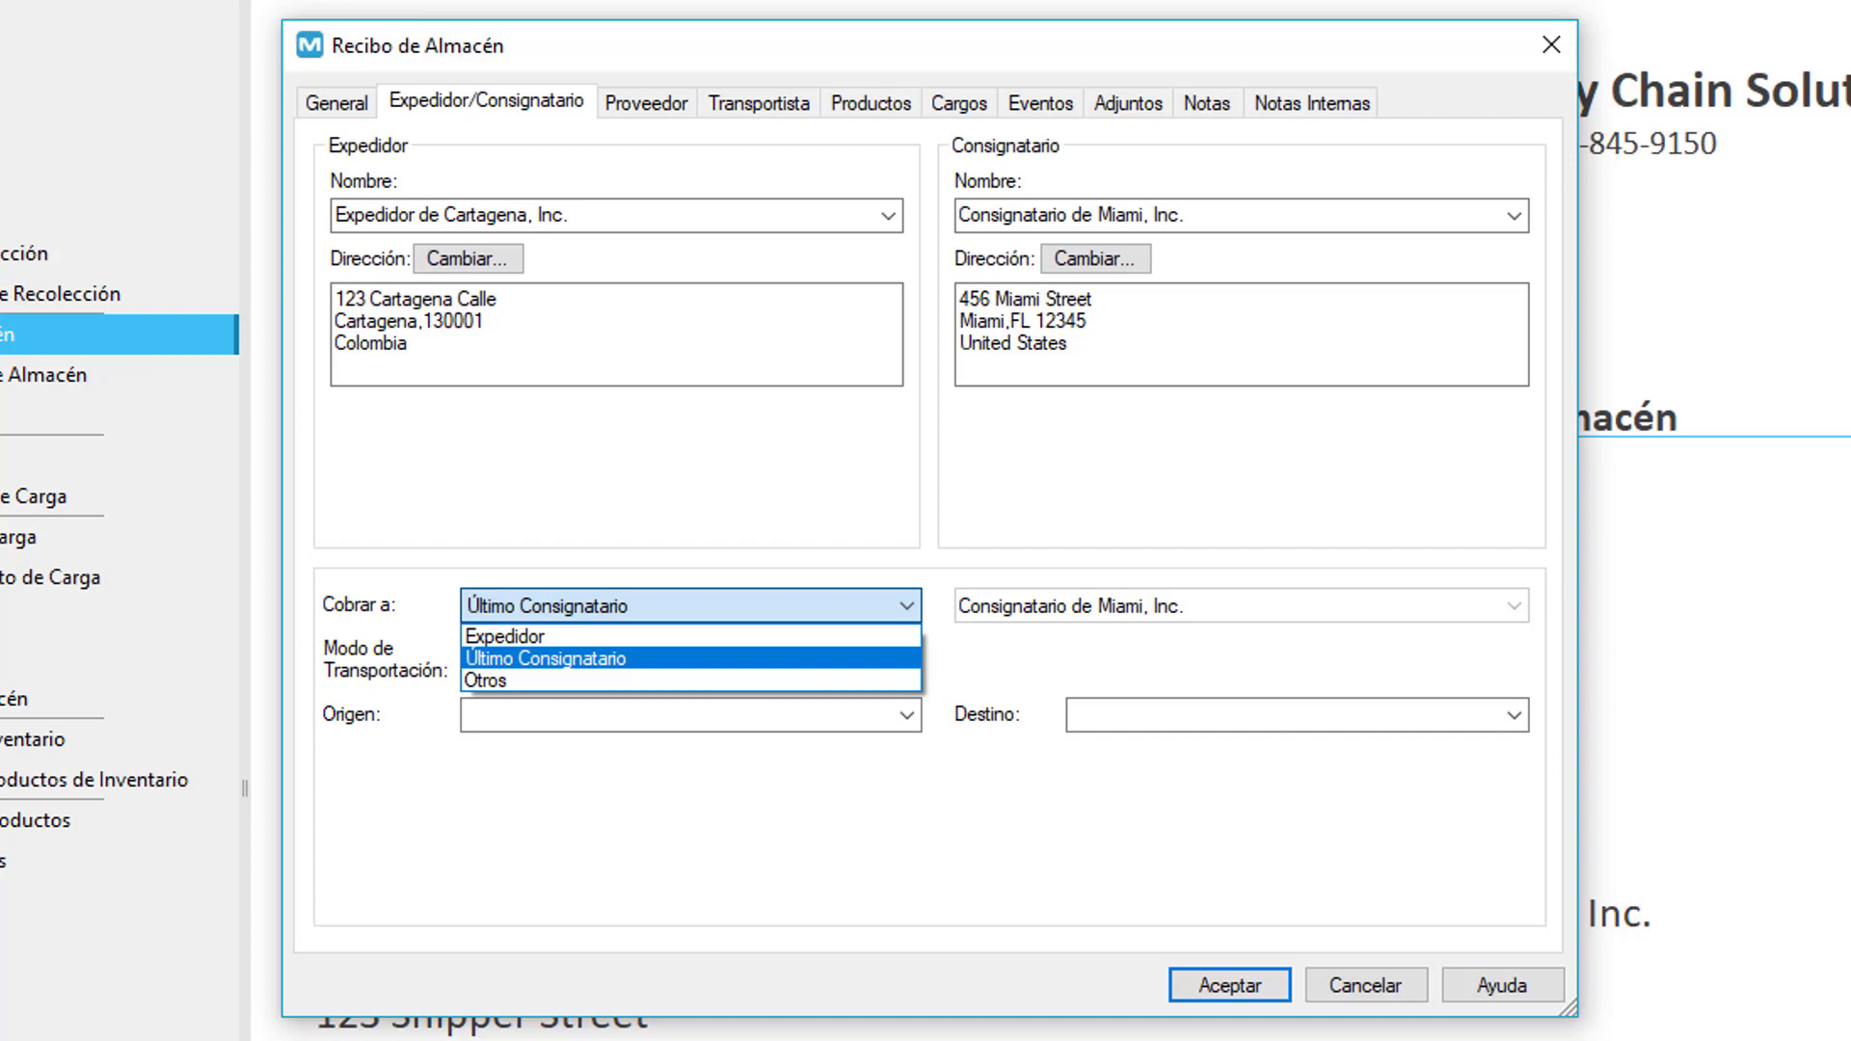
click(906, 660)
click(906, 660)
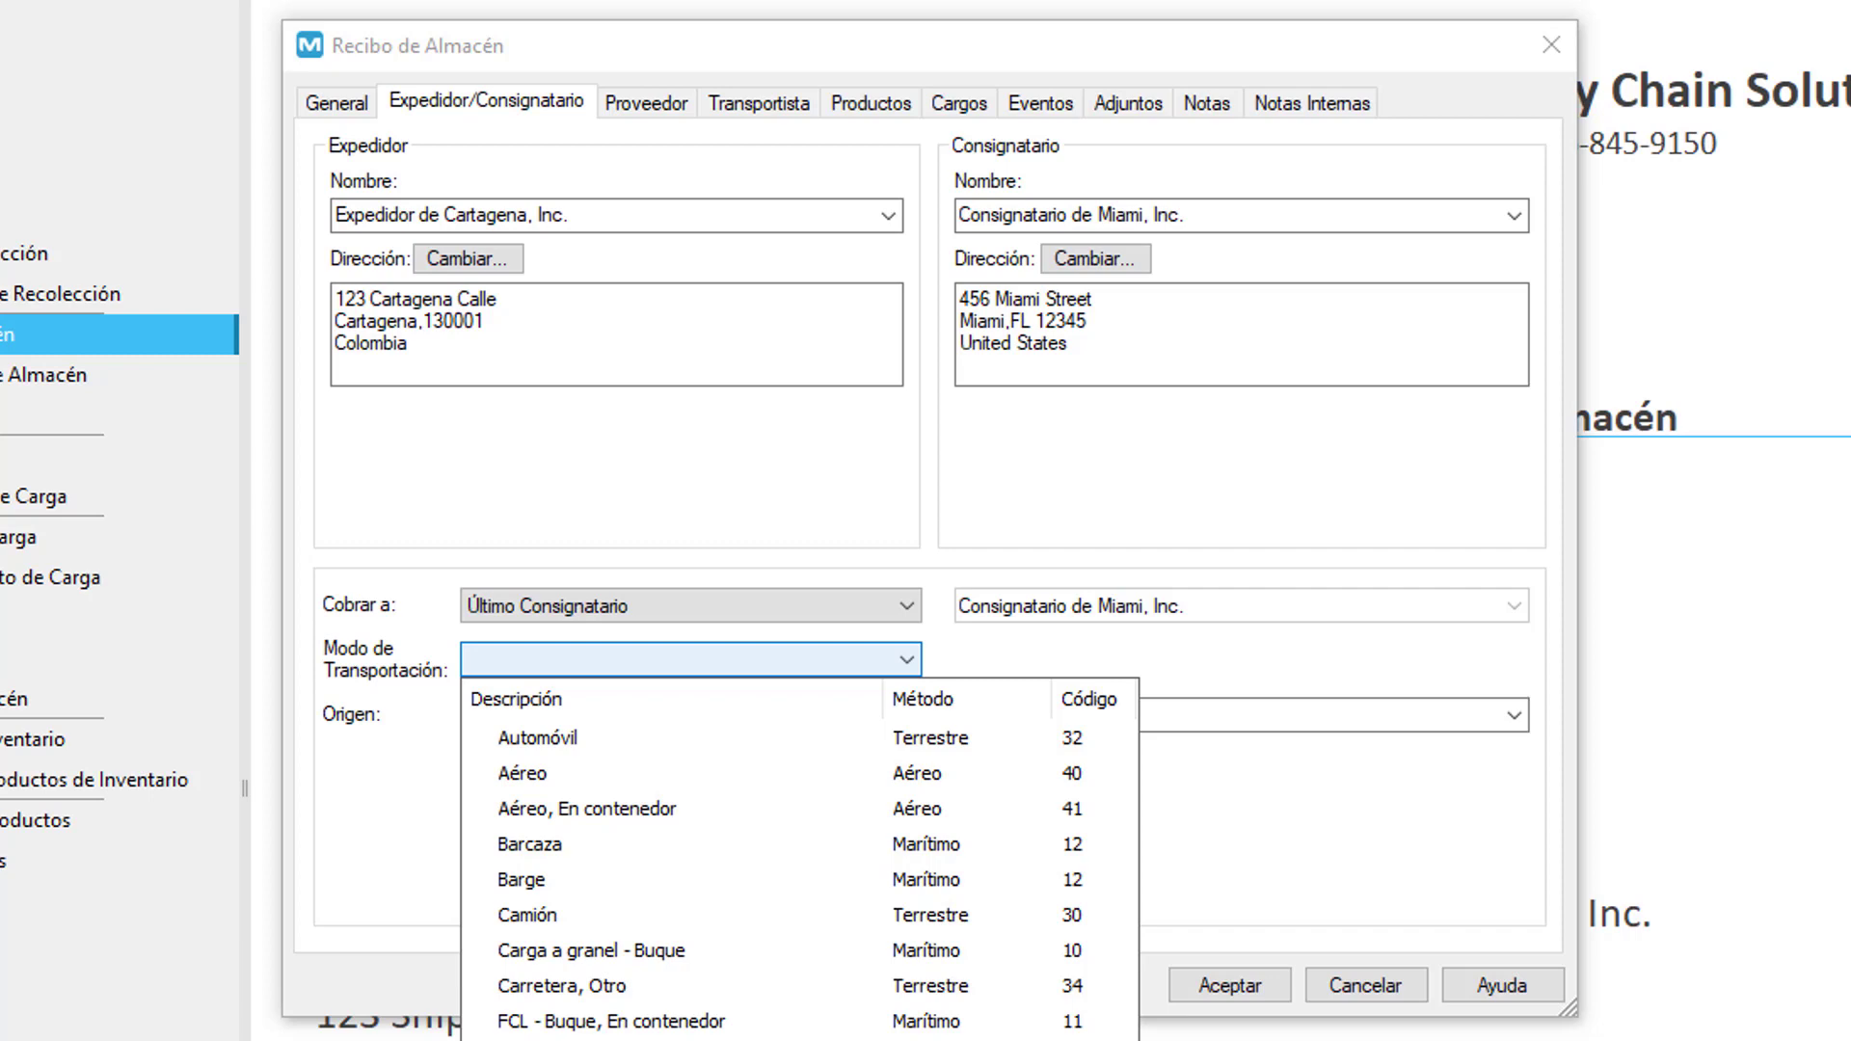
- Set the supplier to Proveedor de Bogota, Inc., with invoice number FAC# and purchase order number OC#
click(646, 102)
click(887, 193)
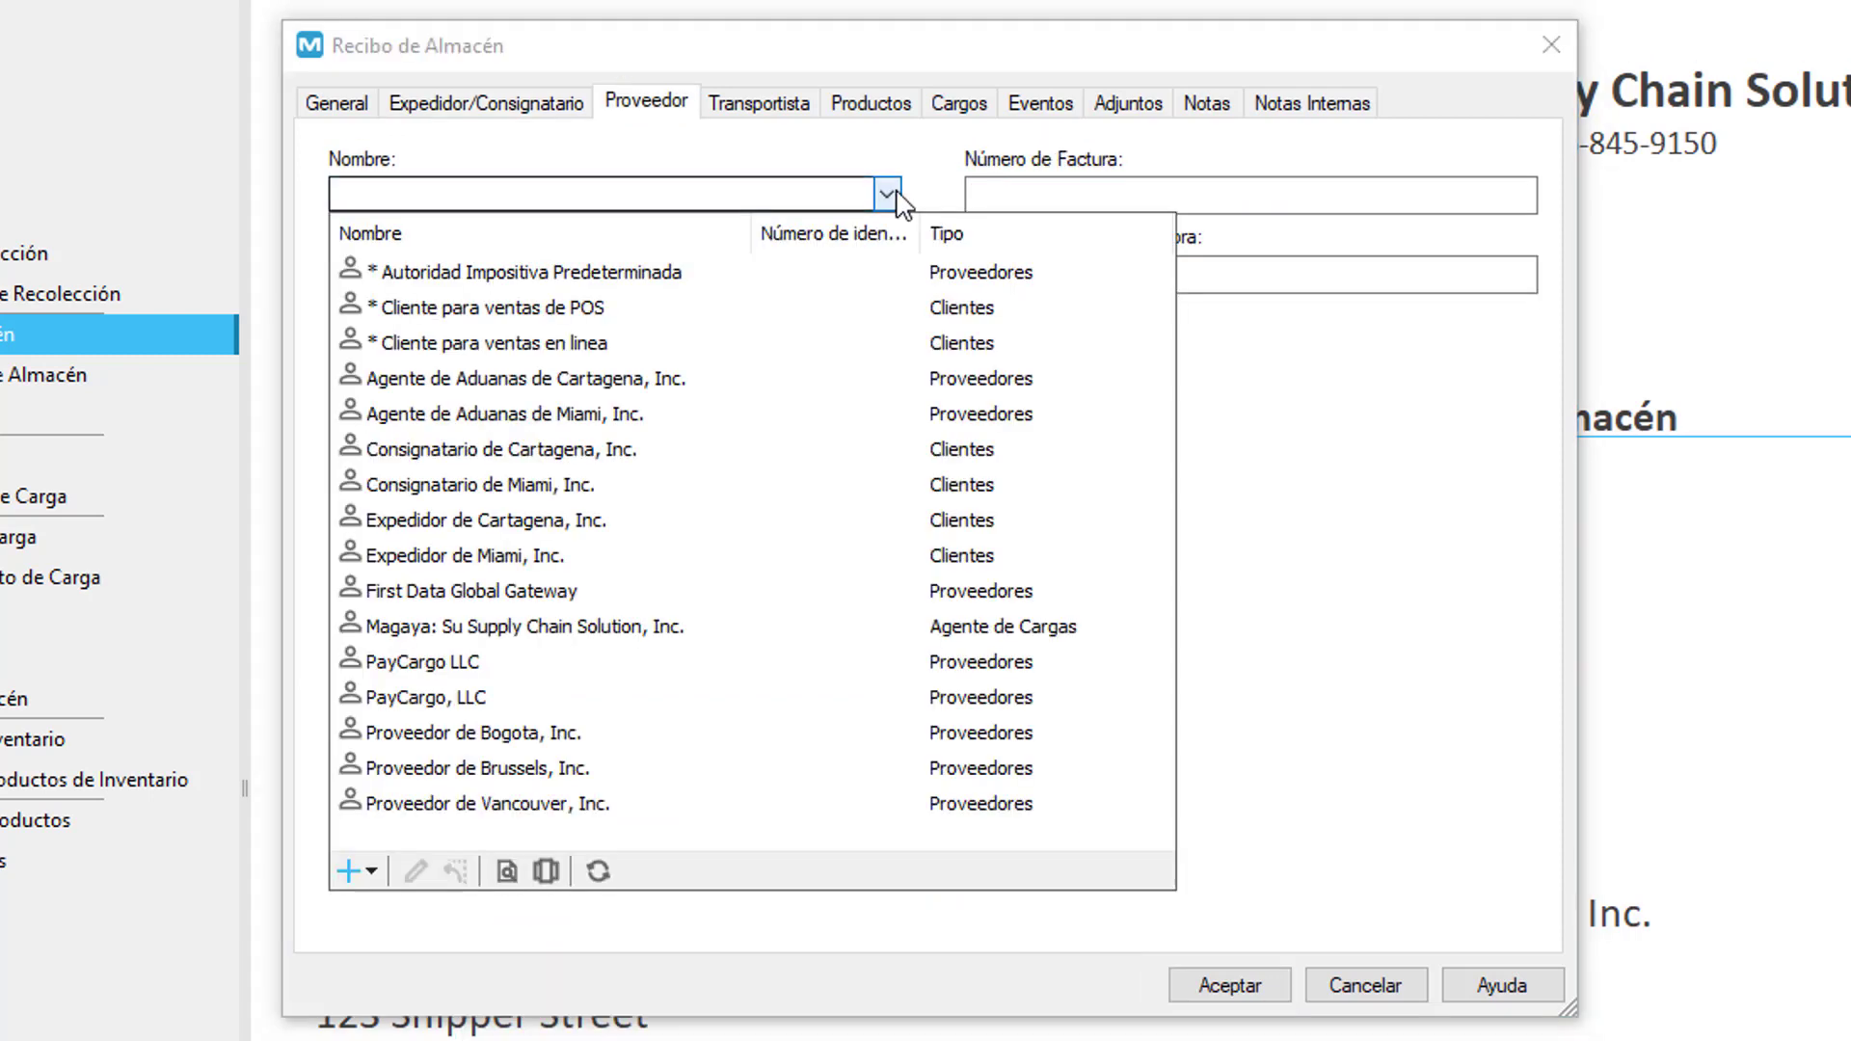
key(e)
key(p)
key(r)
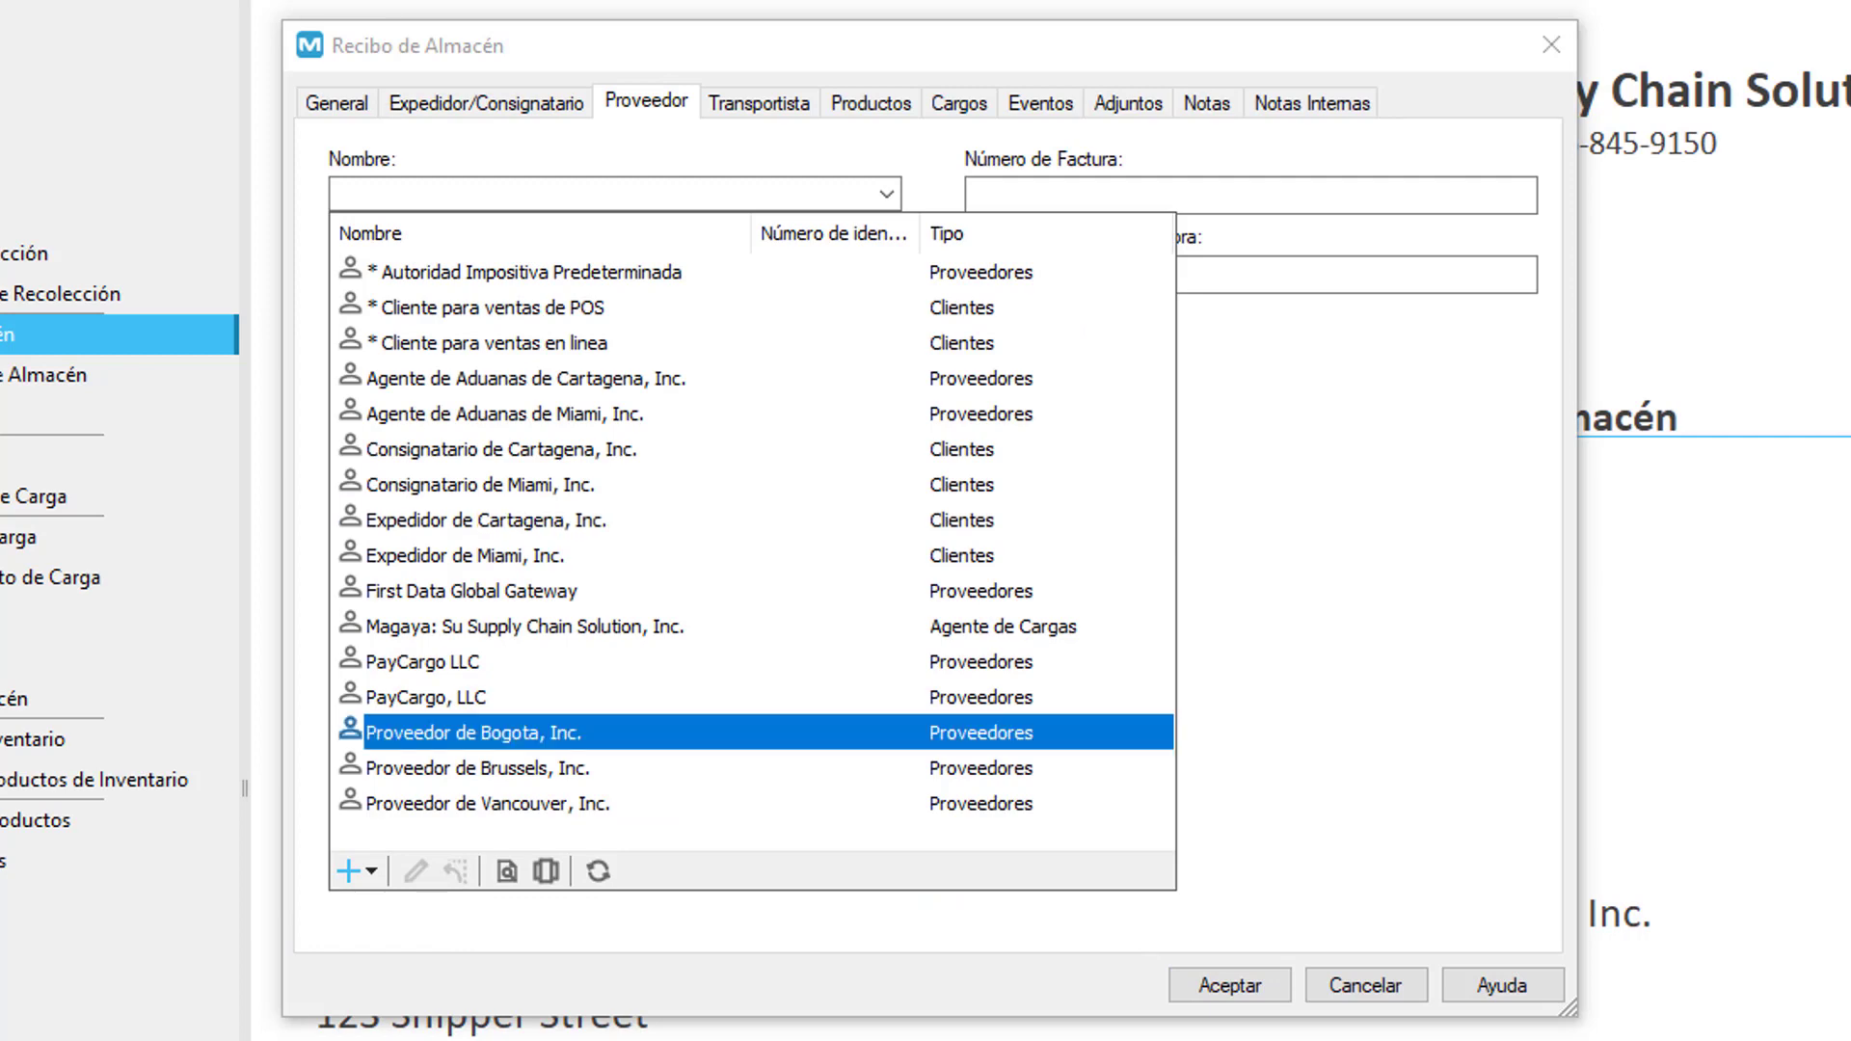
key(Return)
text(FAC#)
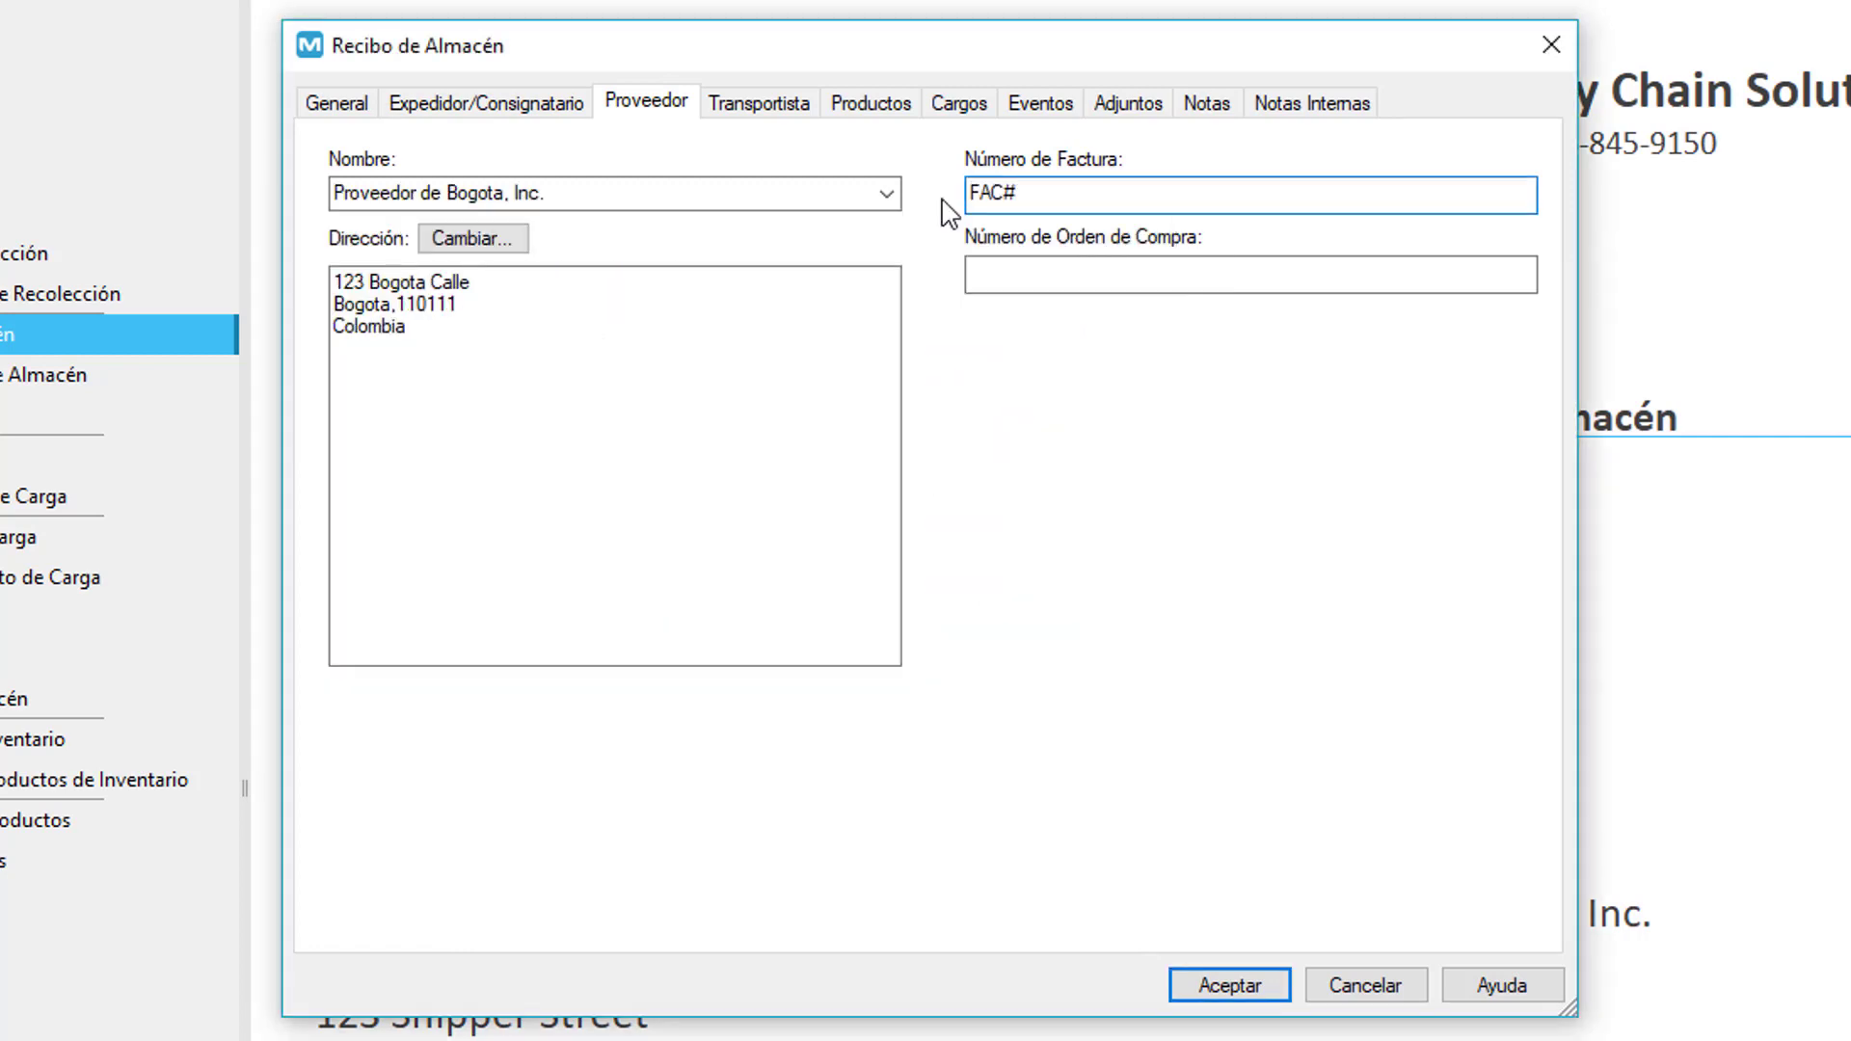
key(Tab)
text(OC#)
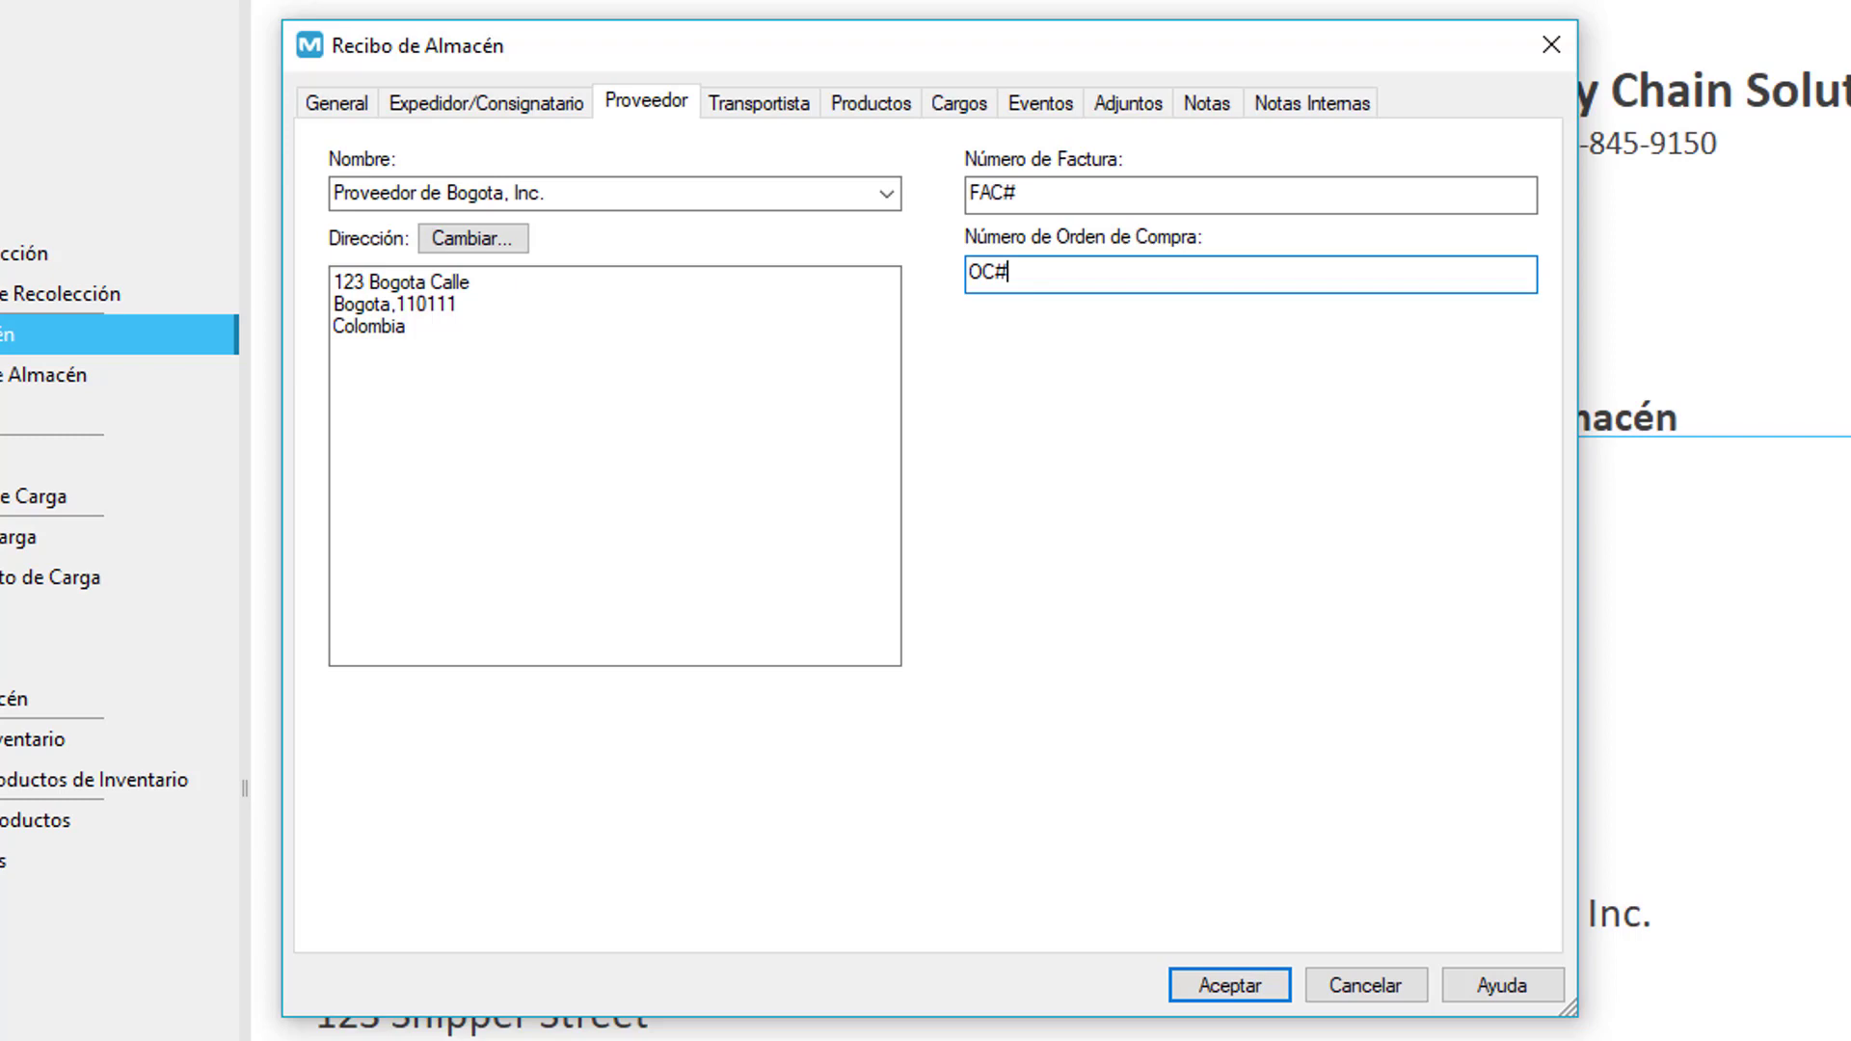
- Set the carrier to Compañía de Camiones, Inc. and enter PRO# as the PRO number
key(ctrl+Tab)
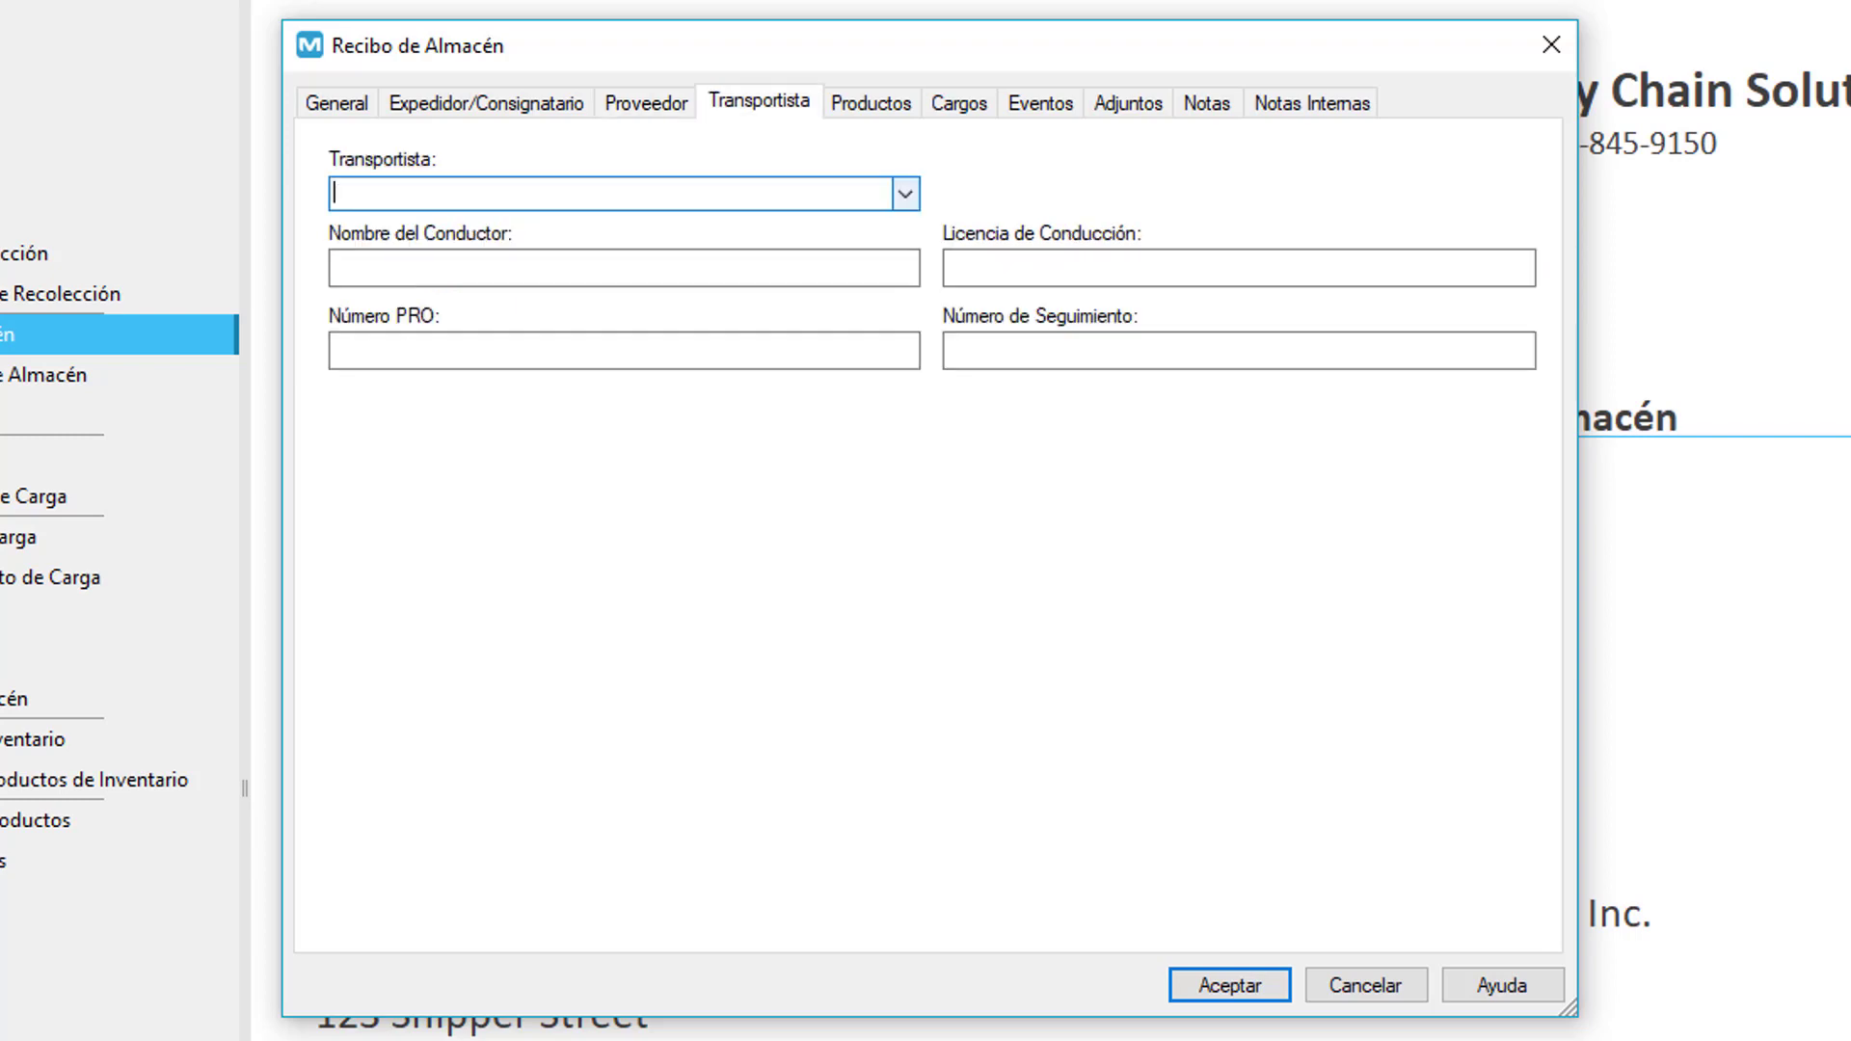
click(905, 194)
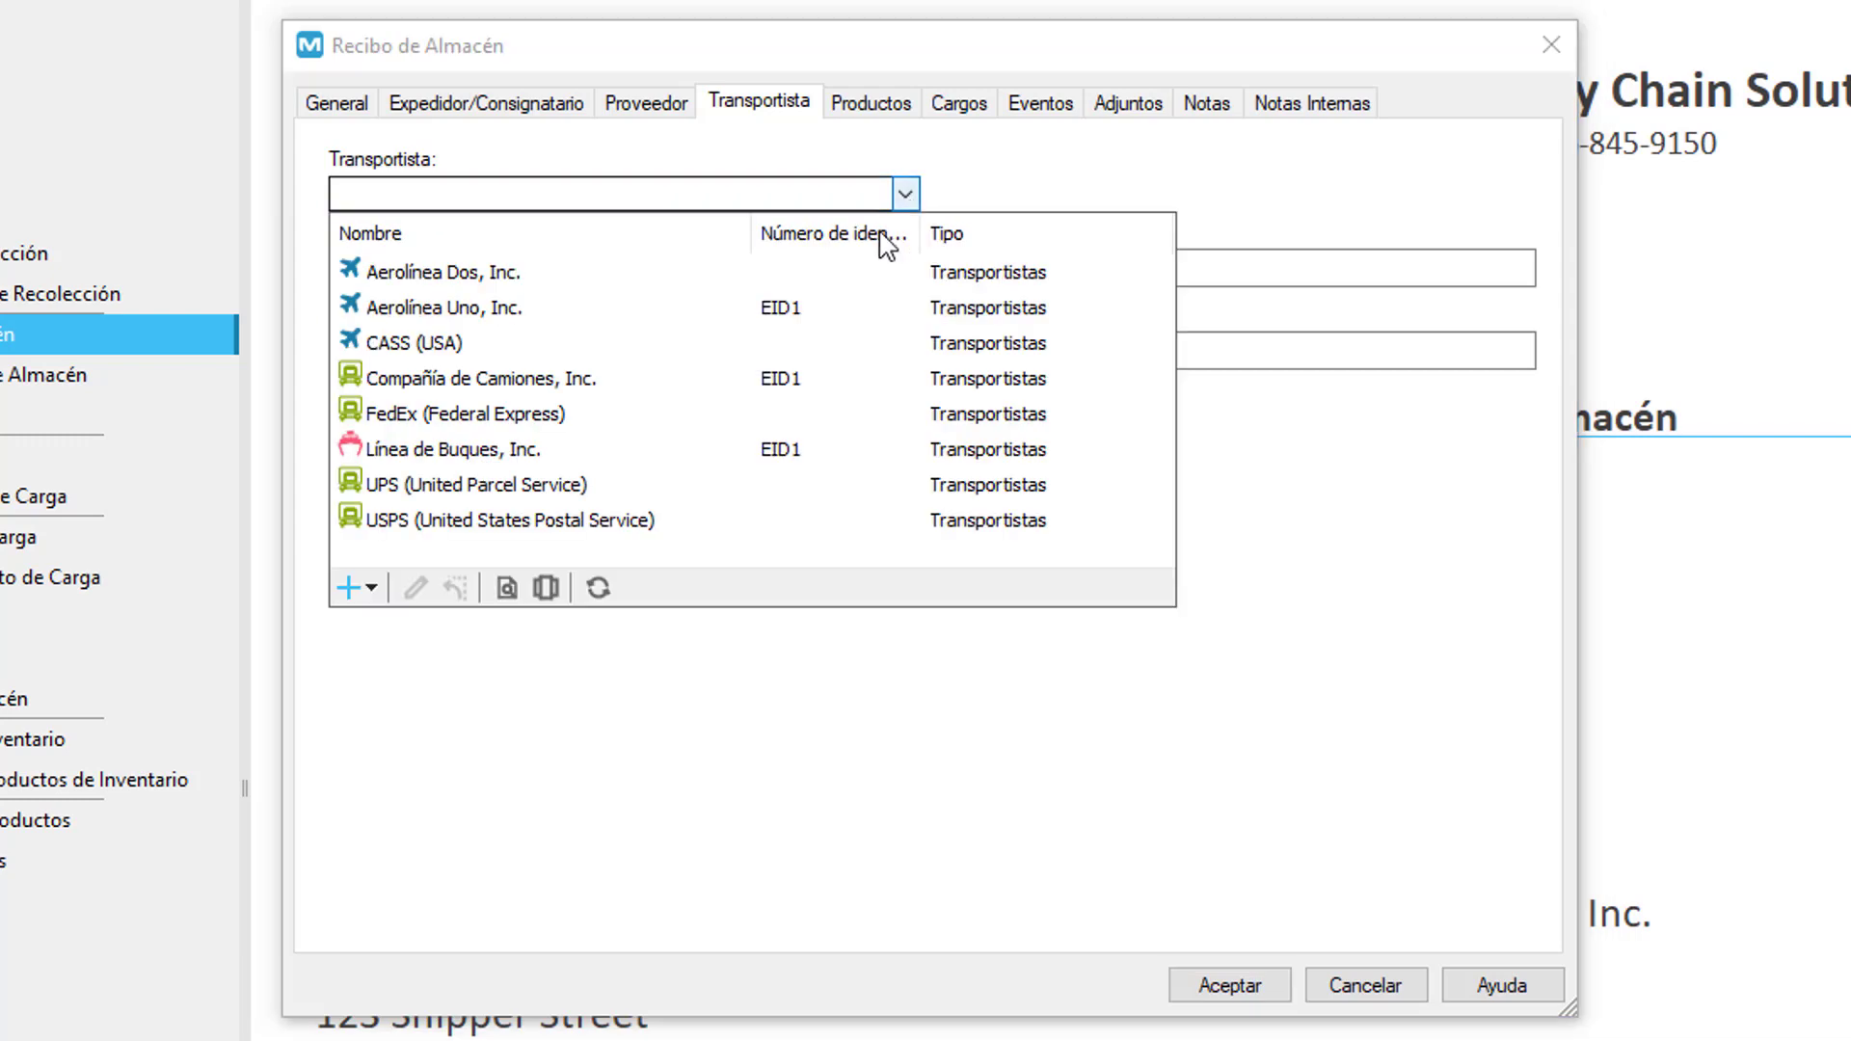
click(645, 379)
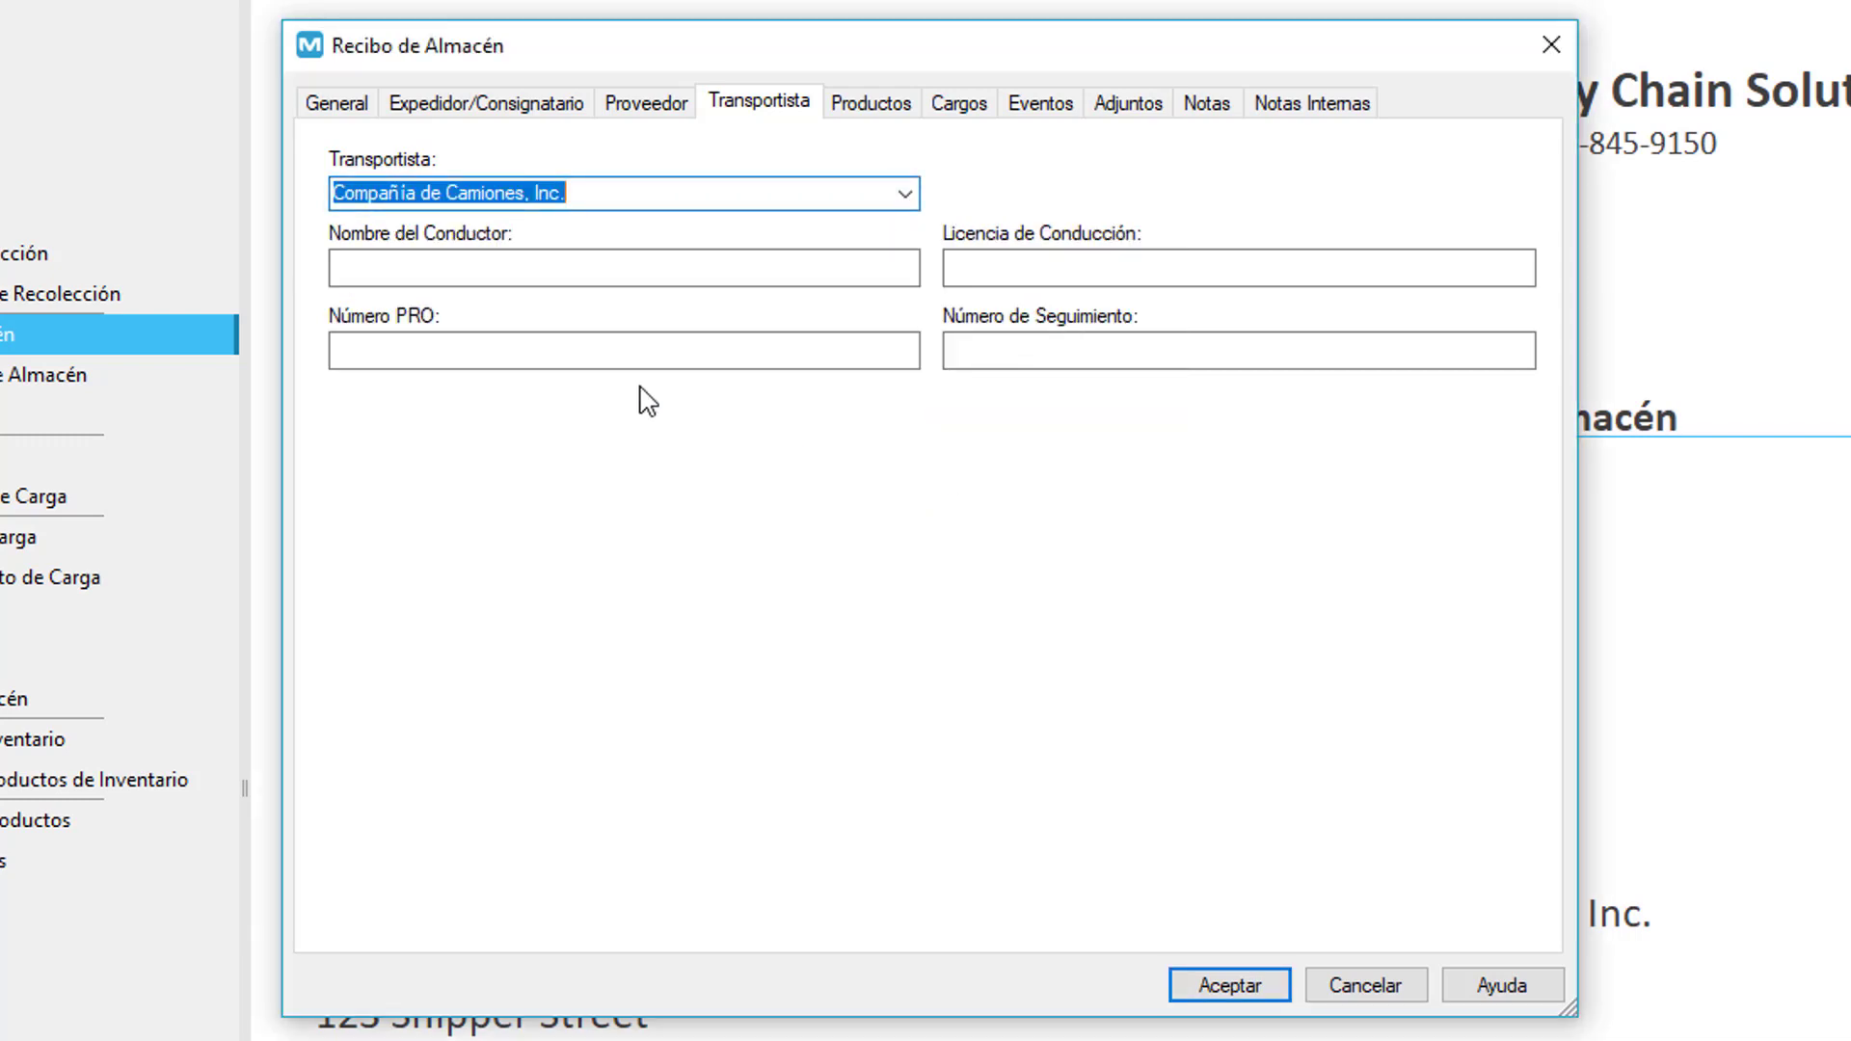
click(331, 355)
text(PRO#)
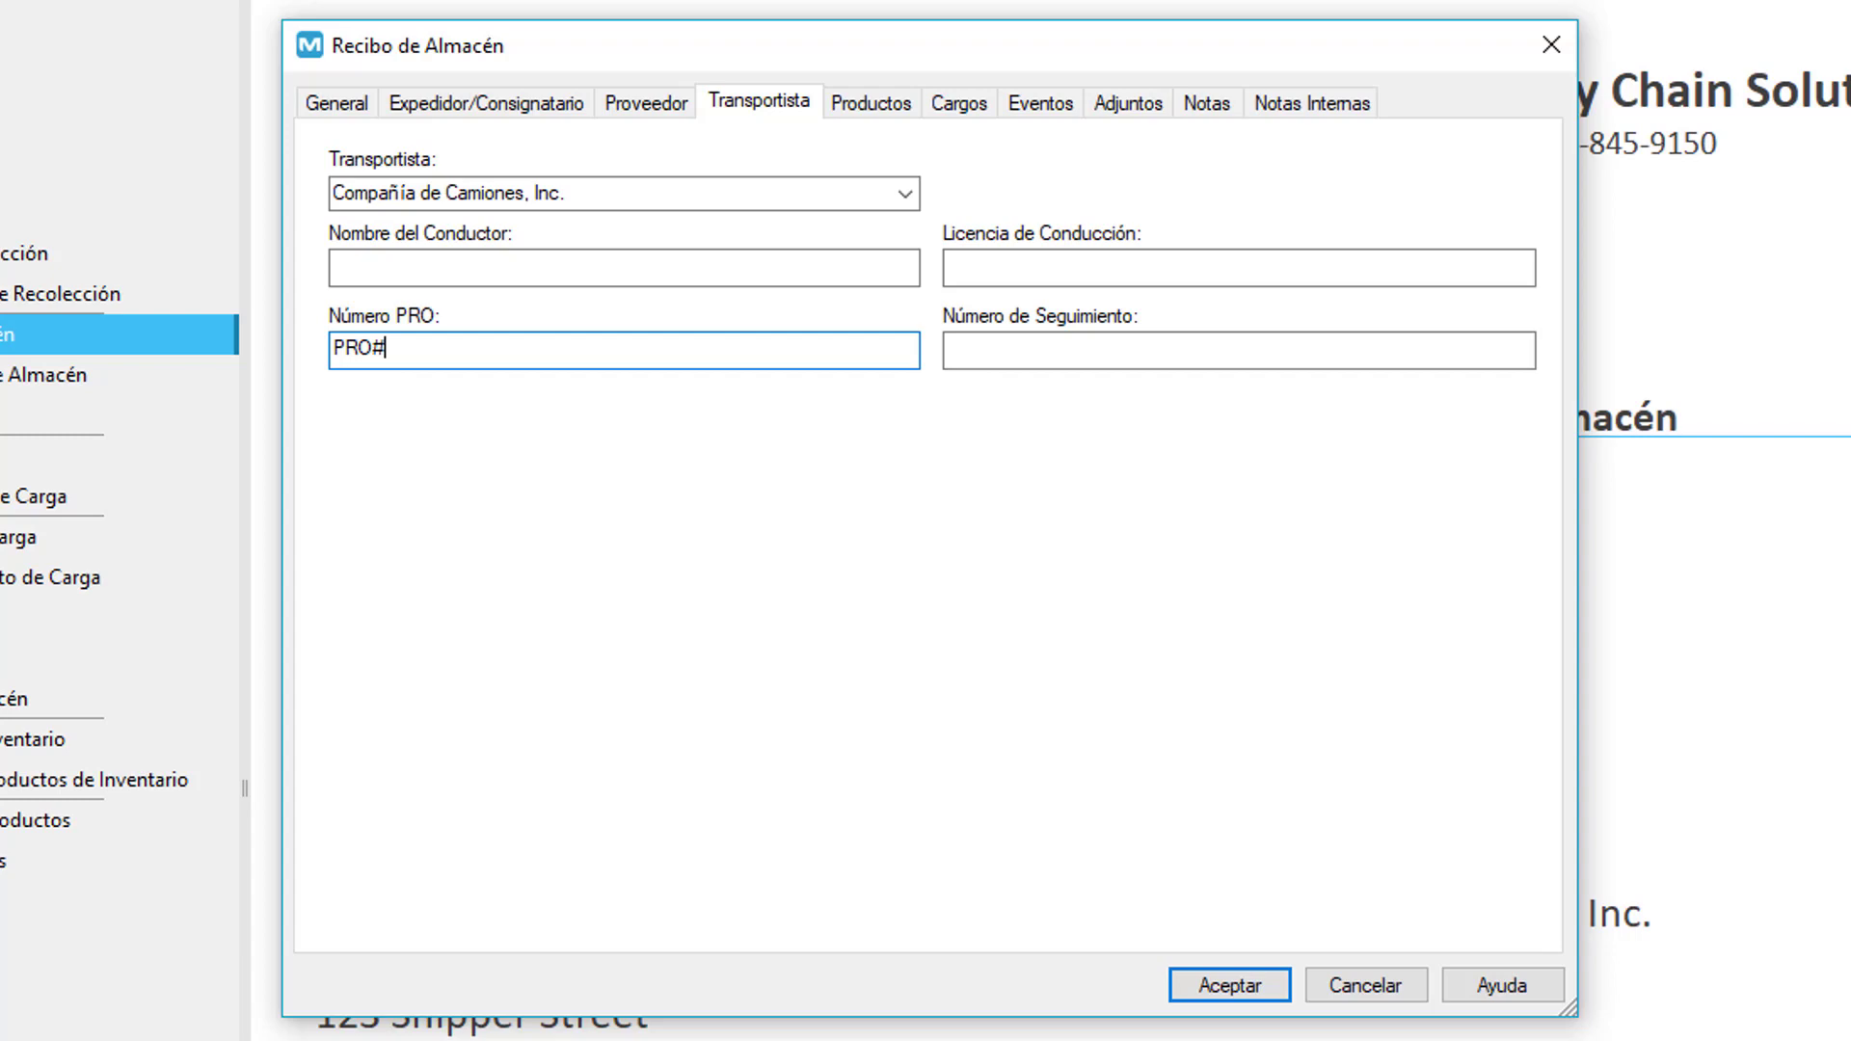
- Start adding a product to the warehouse receipt and choose its part number from the list
key(ctrl+Tab)
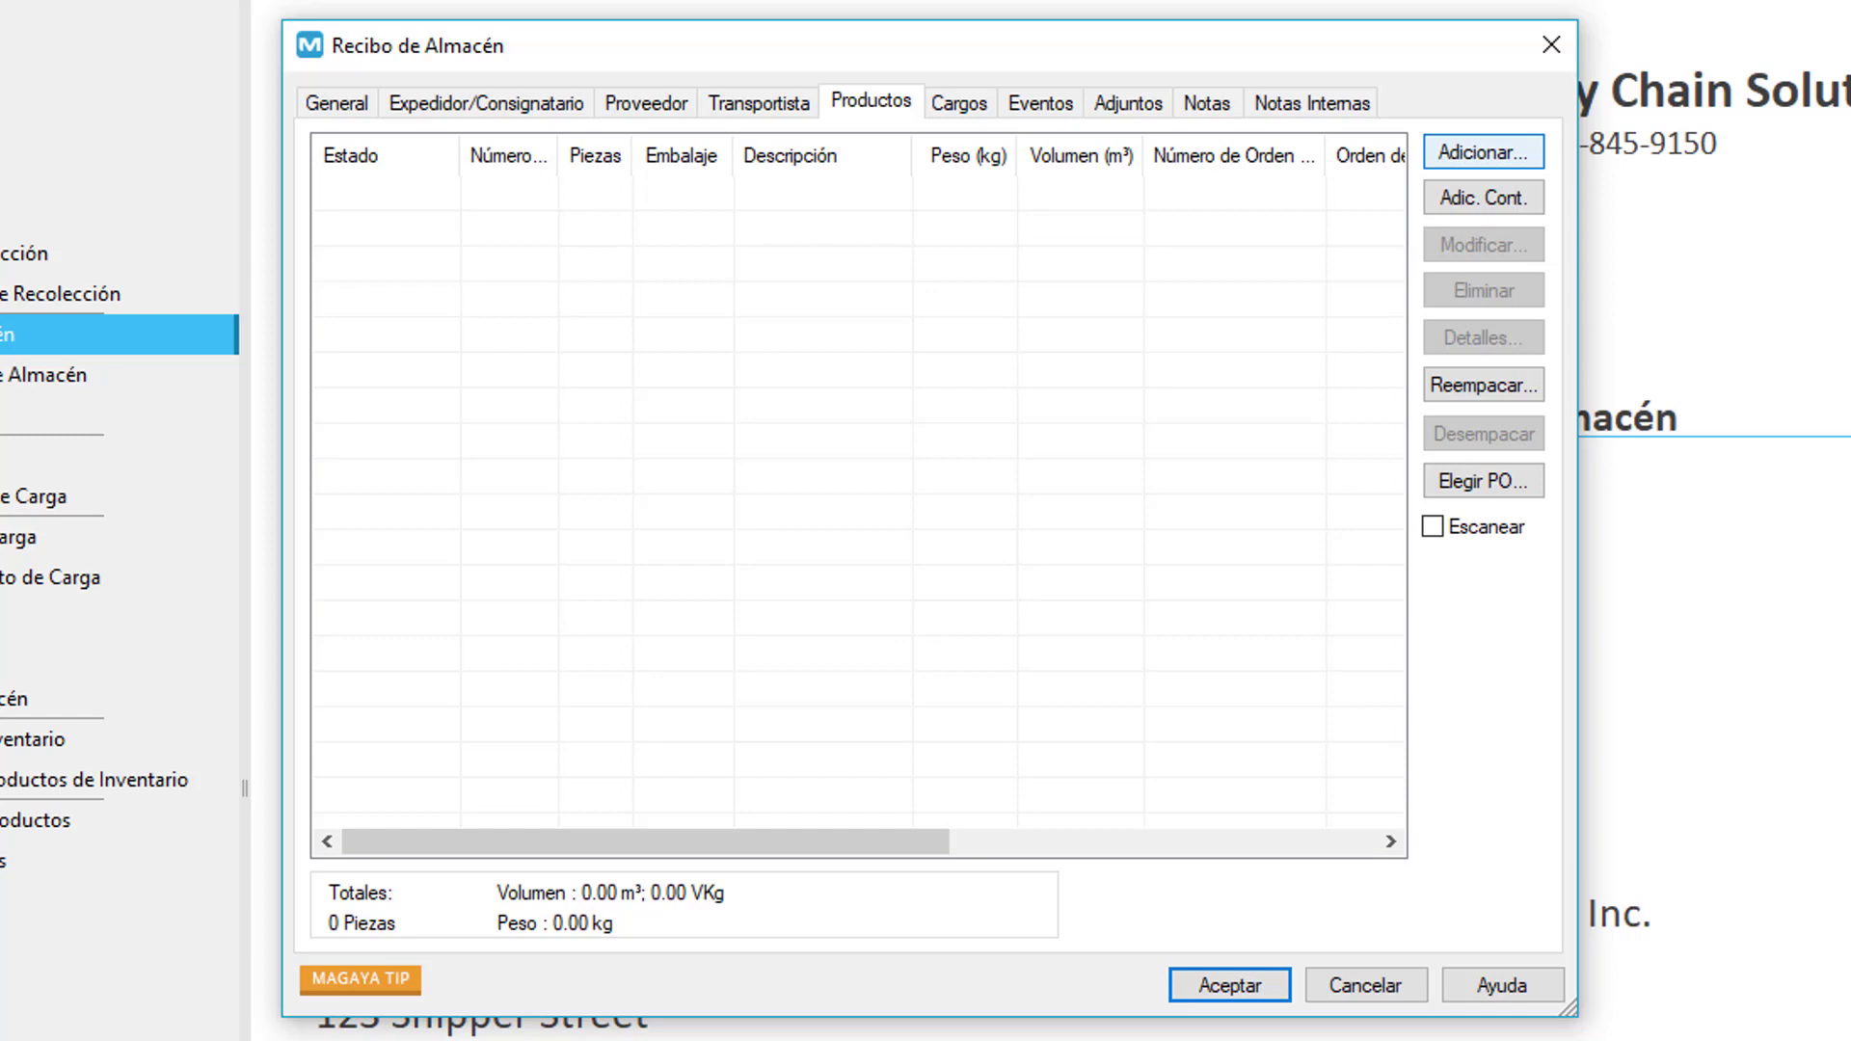
click(1532, 158)
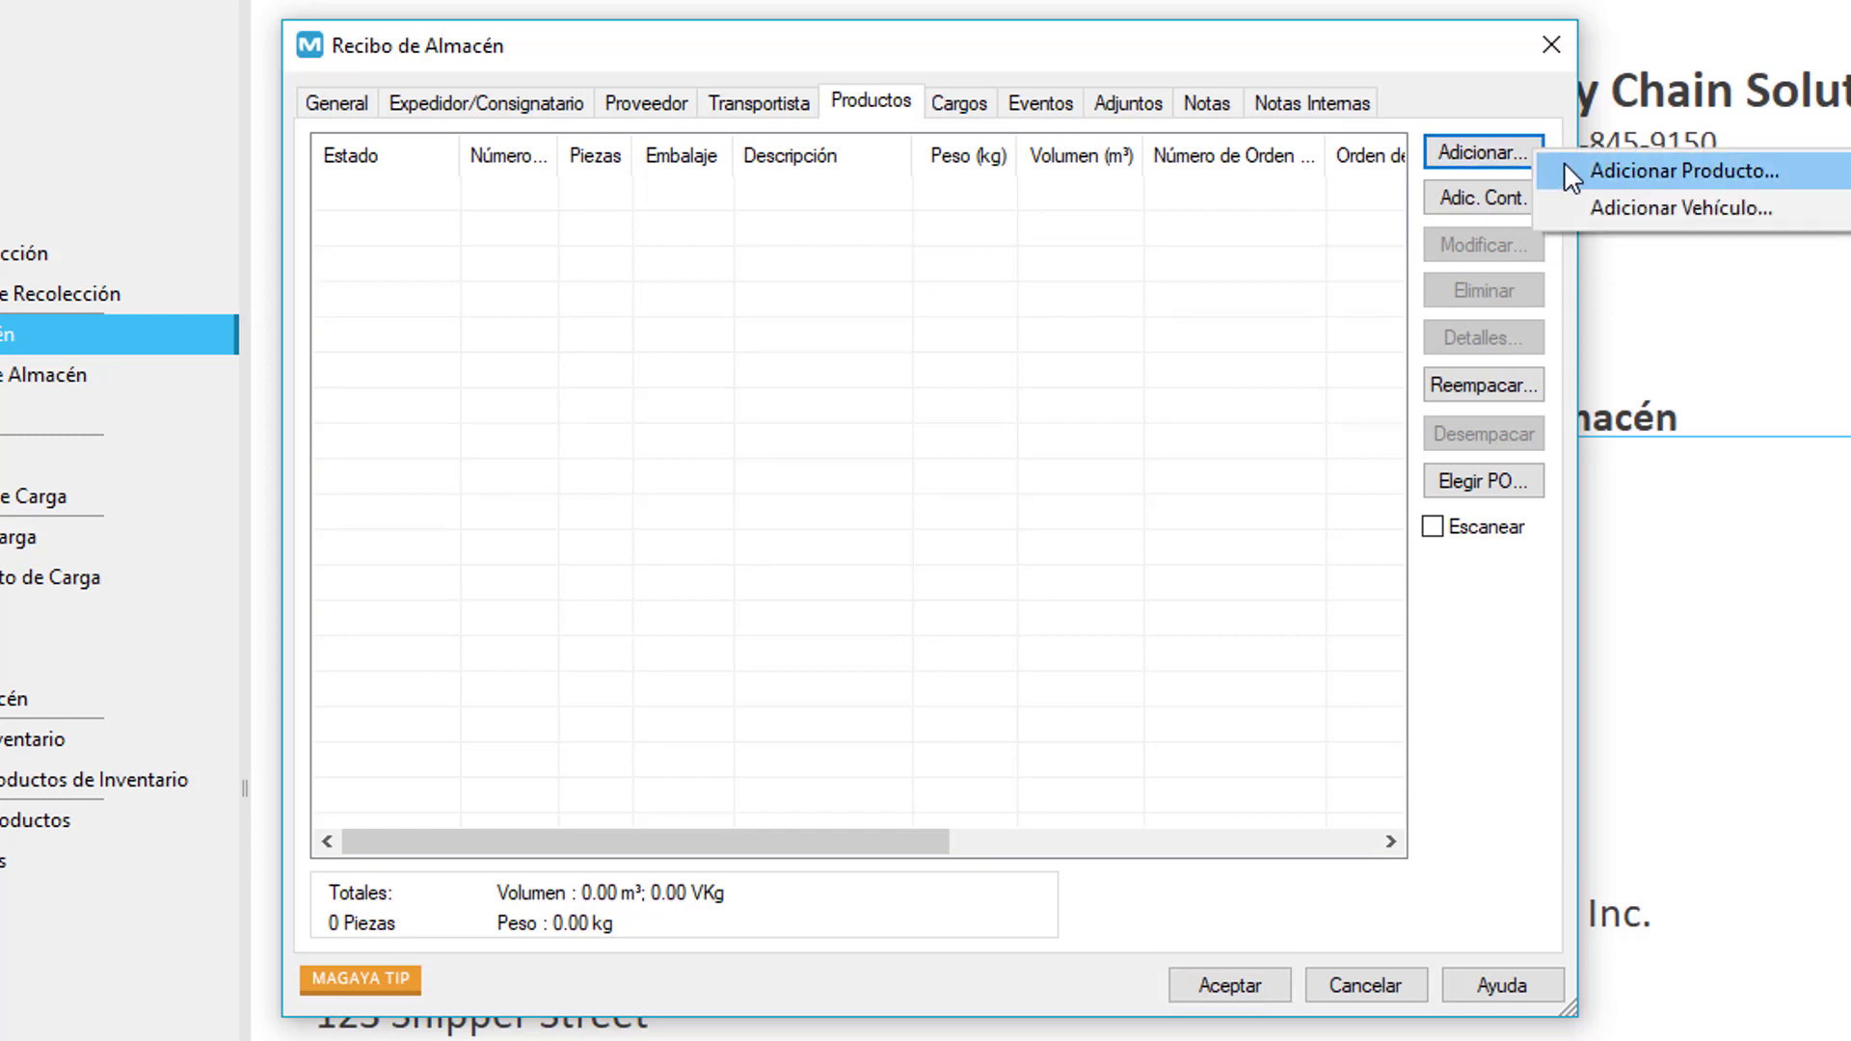
click(1563, 170)
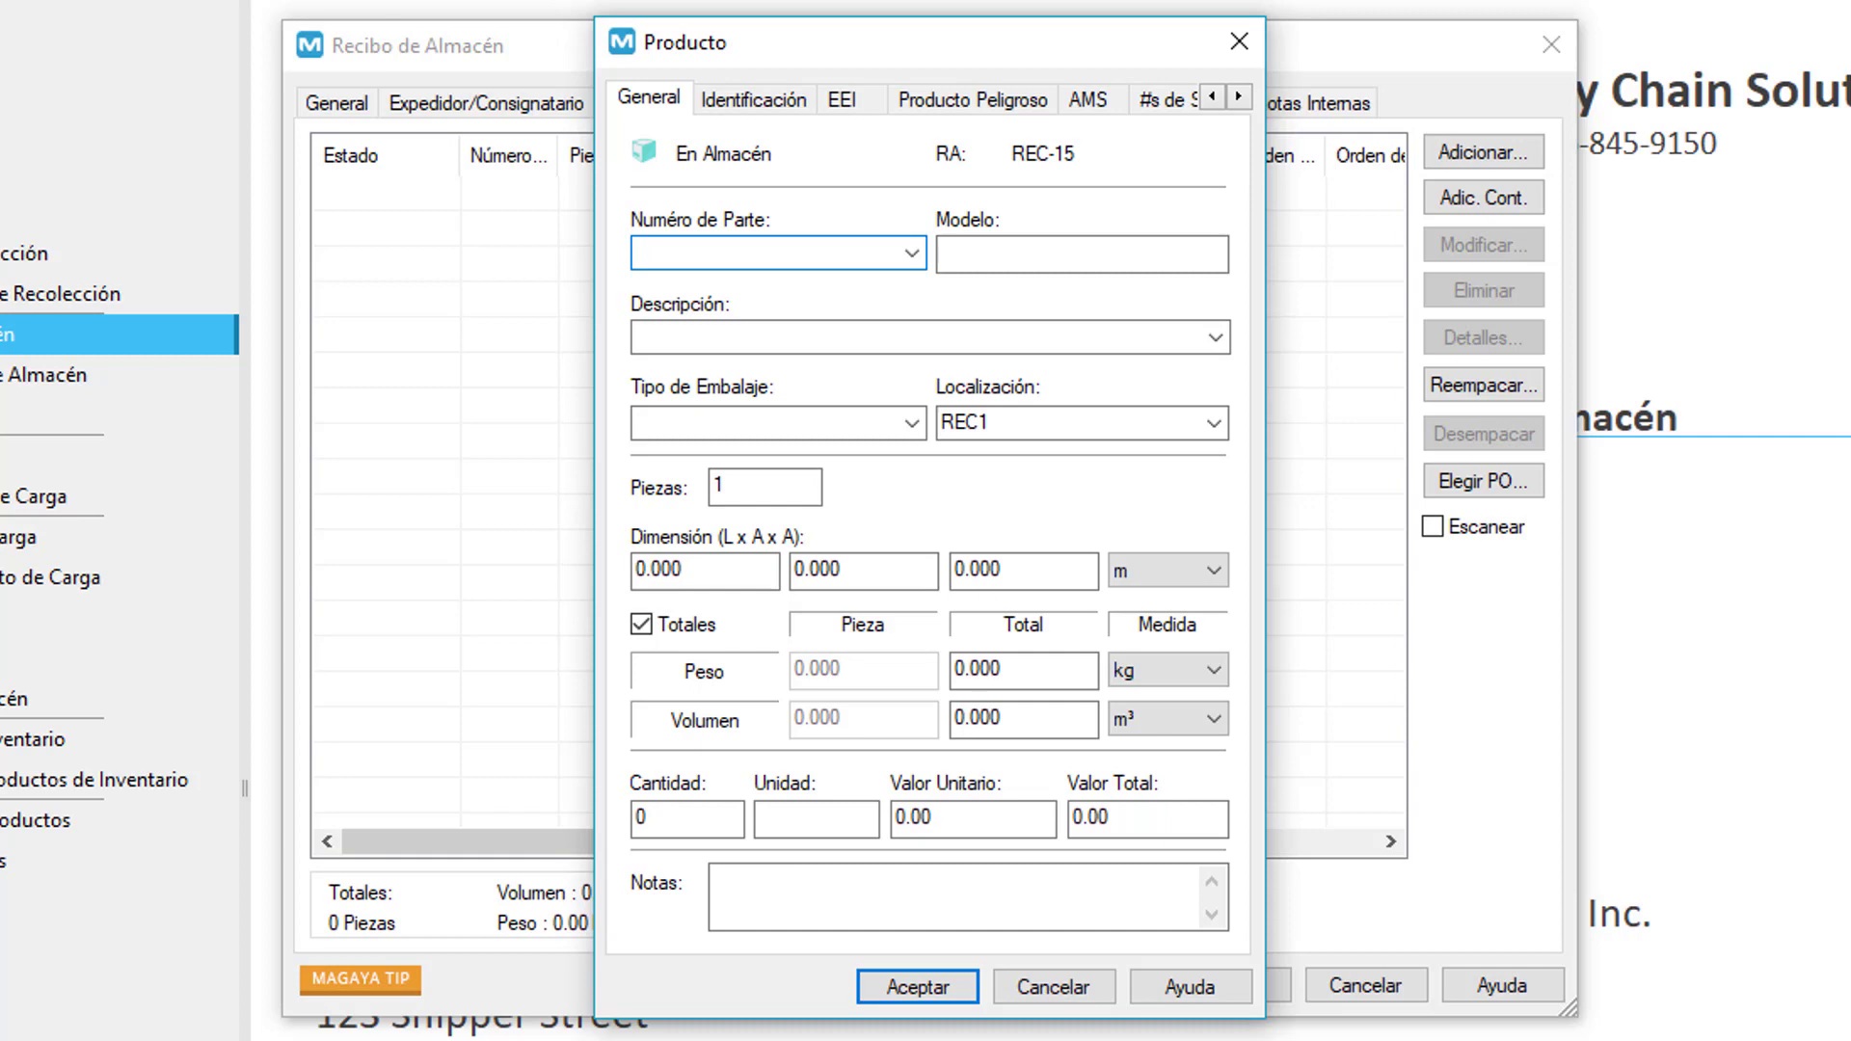
click(911, 254)
click(773, 367)
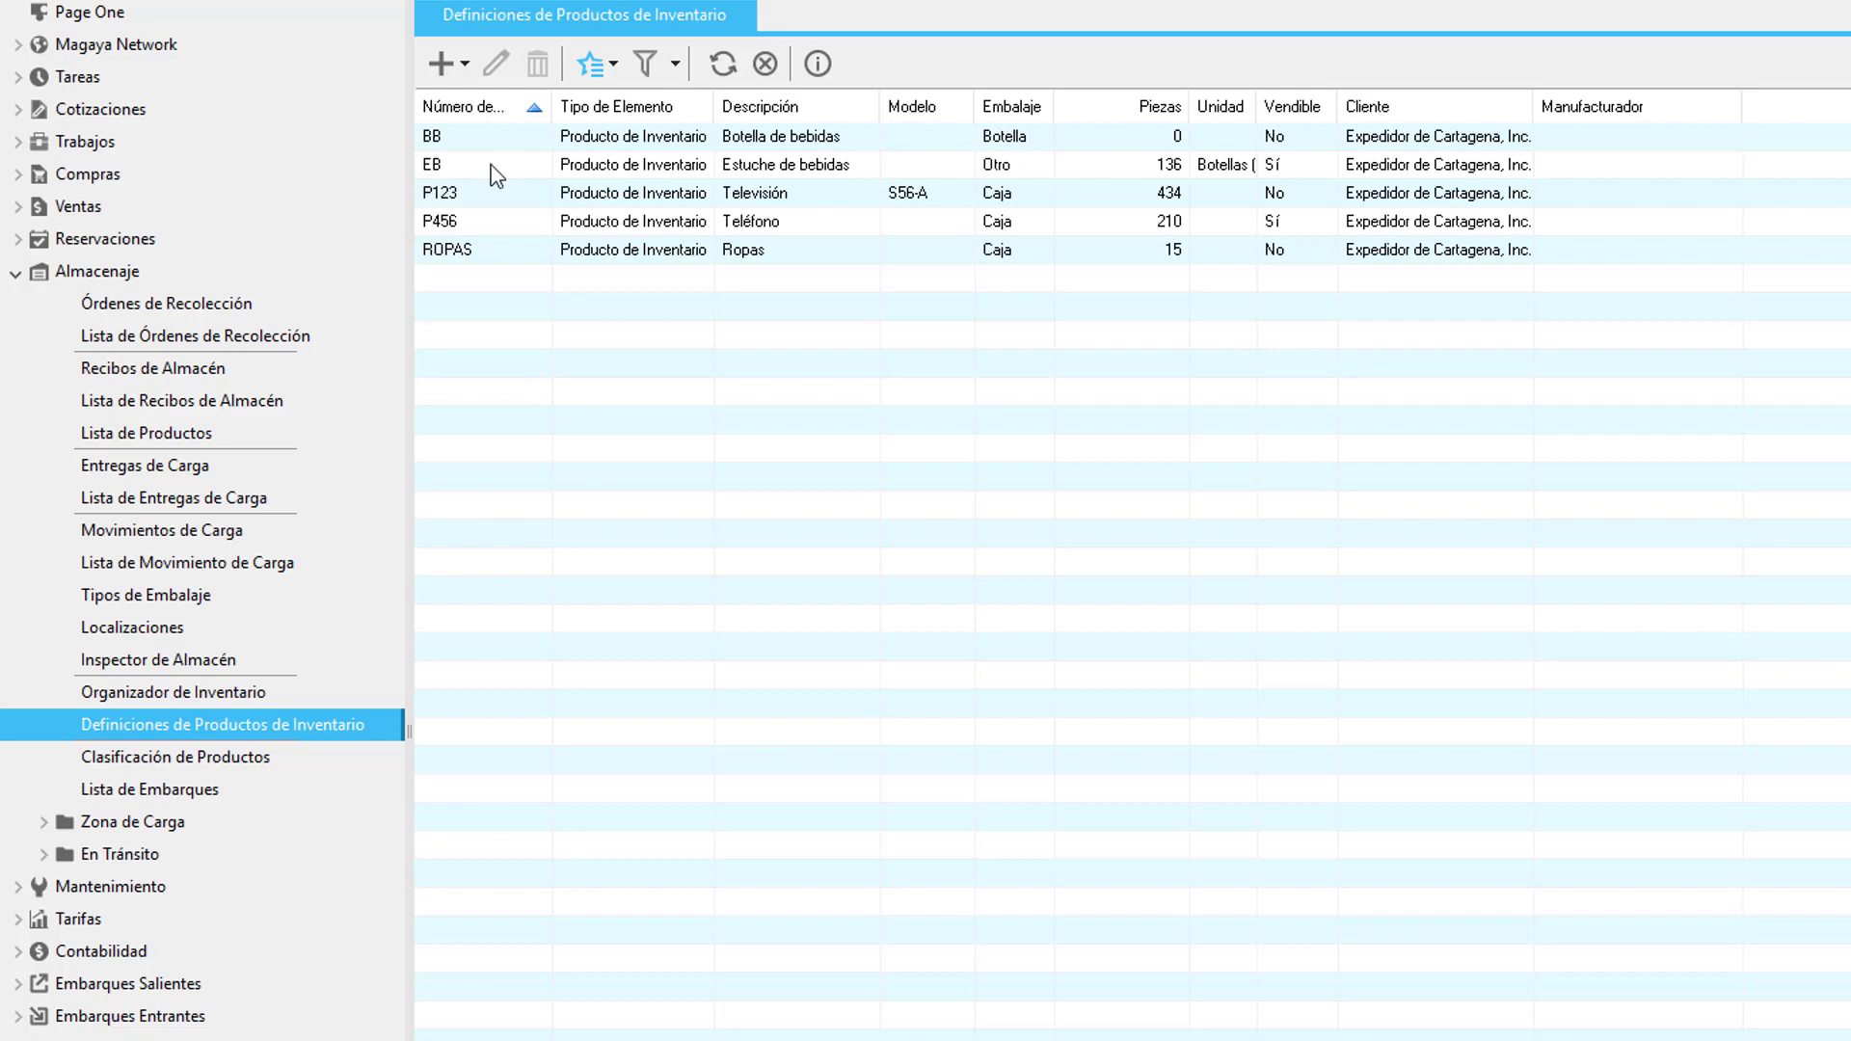
- Open the inventory product definition for part number EB (Estuche de bebidas)
double_click(496, 166)
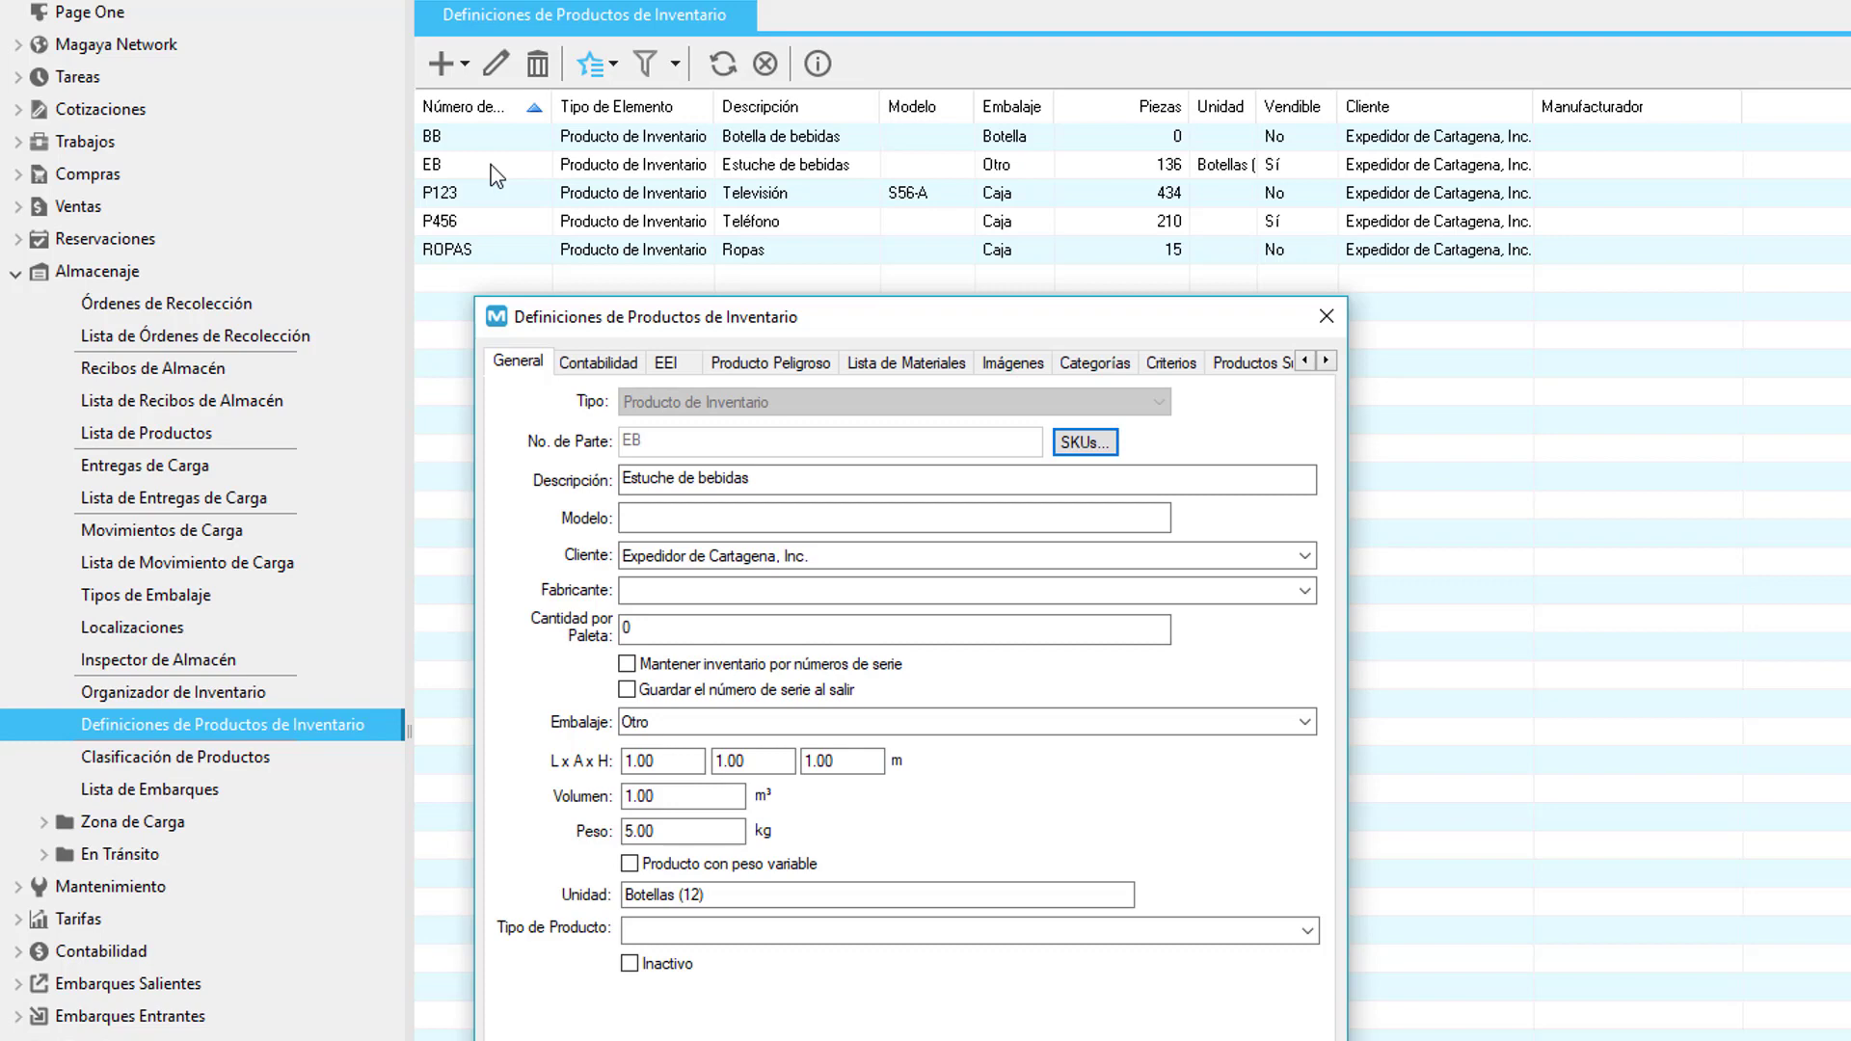
- Review the EB definition's materials list and SKUs, and enable Guardar el número de serie al salir
click(907, 362)
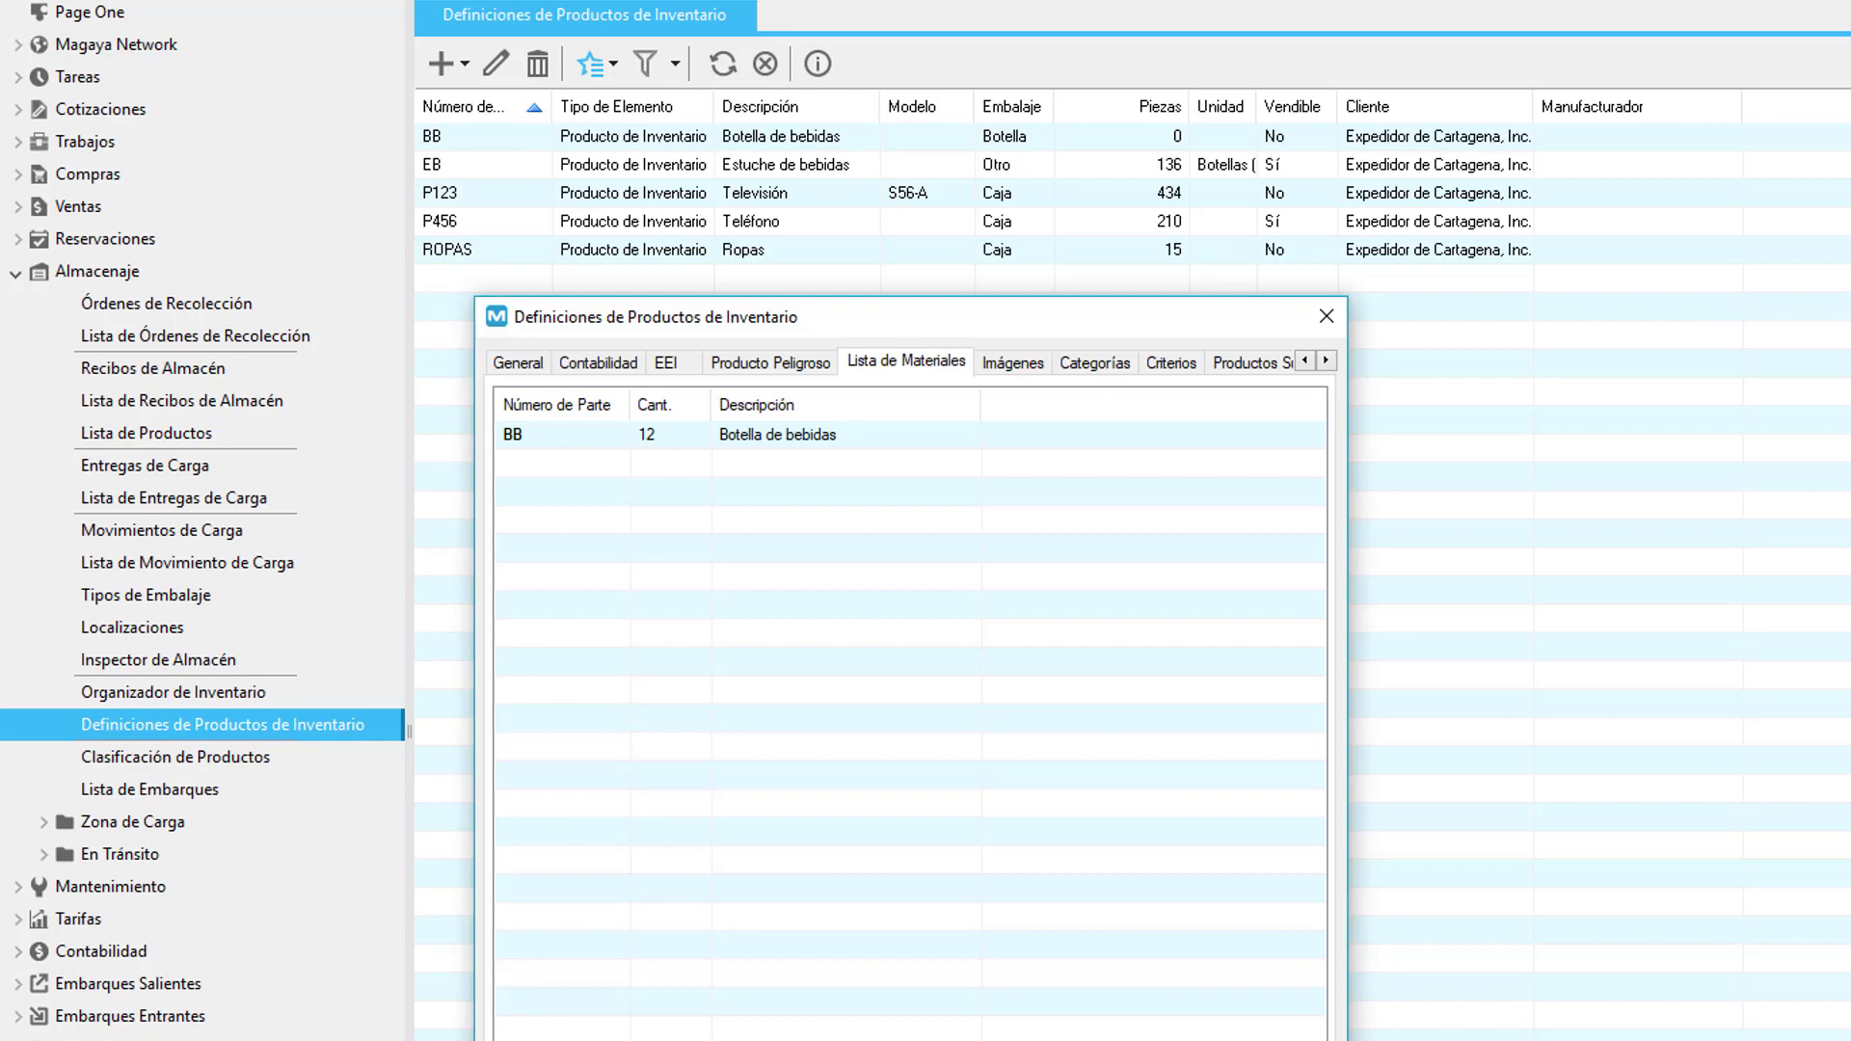
click(517, 362)
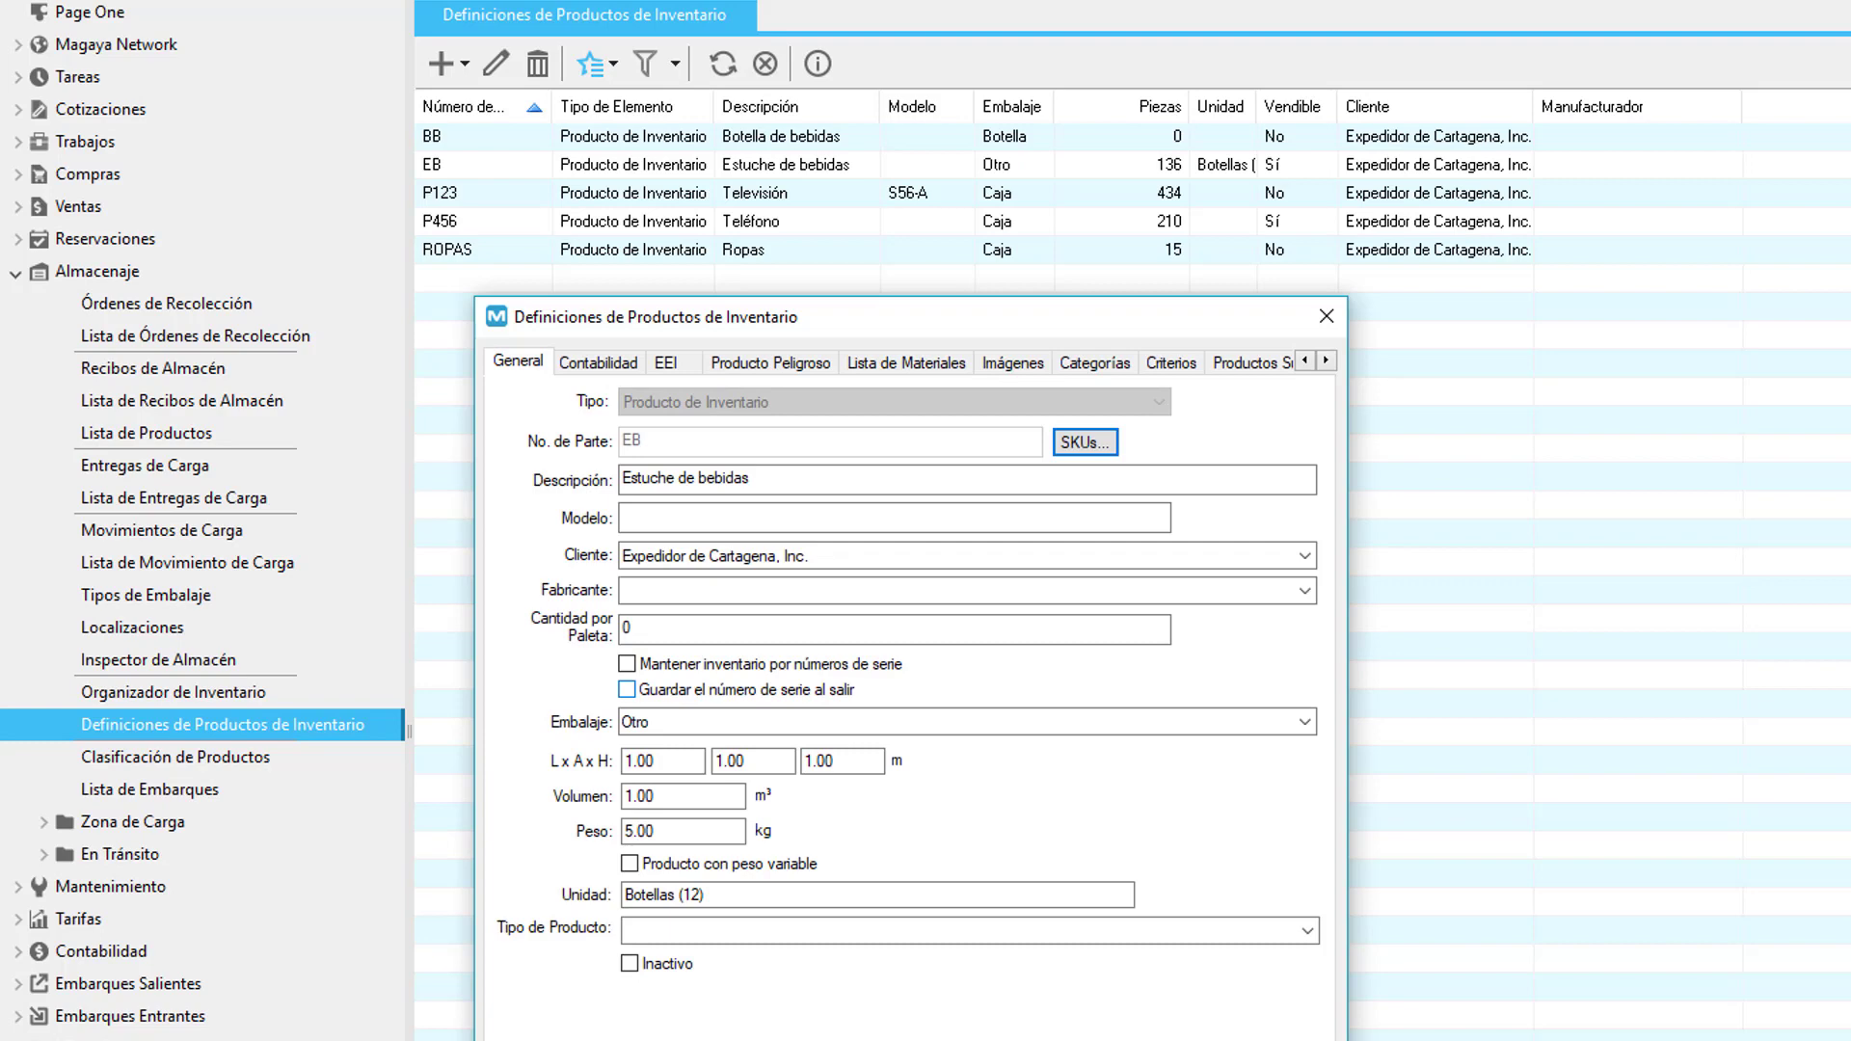
click(627, 689)
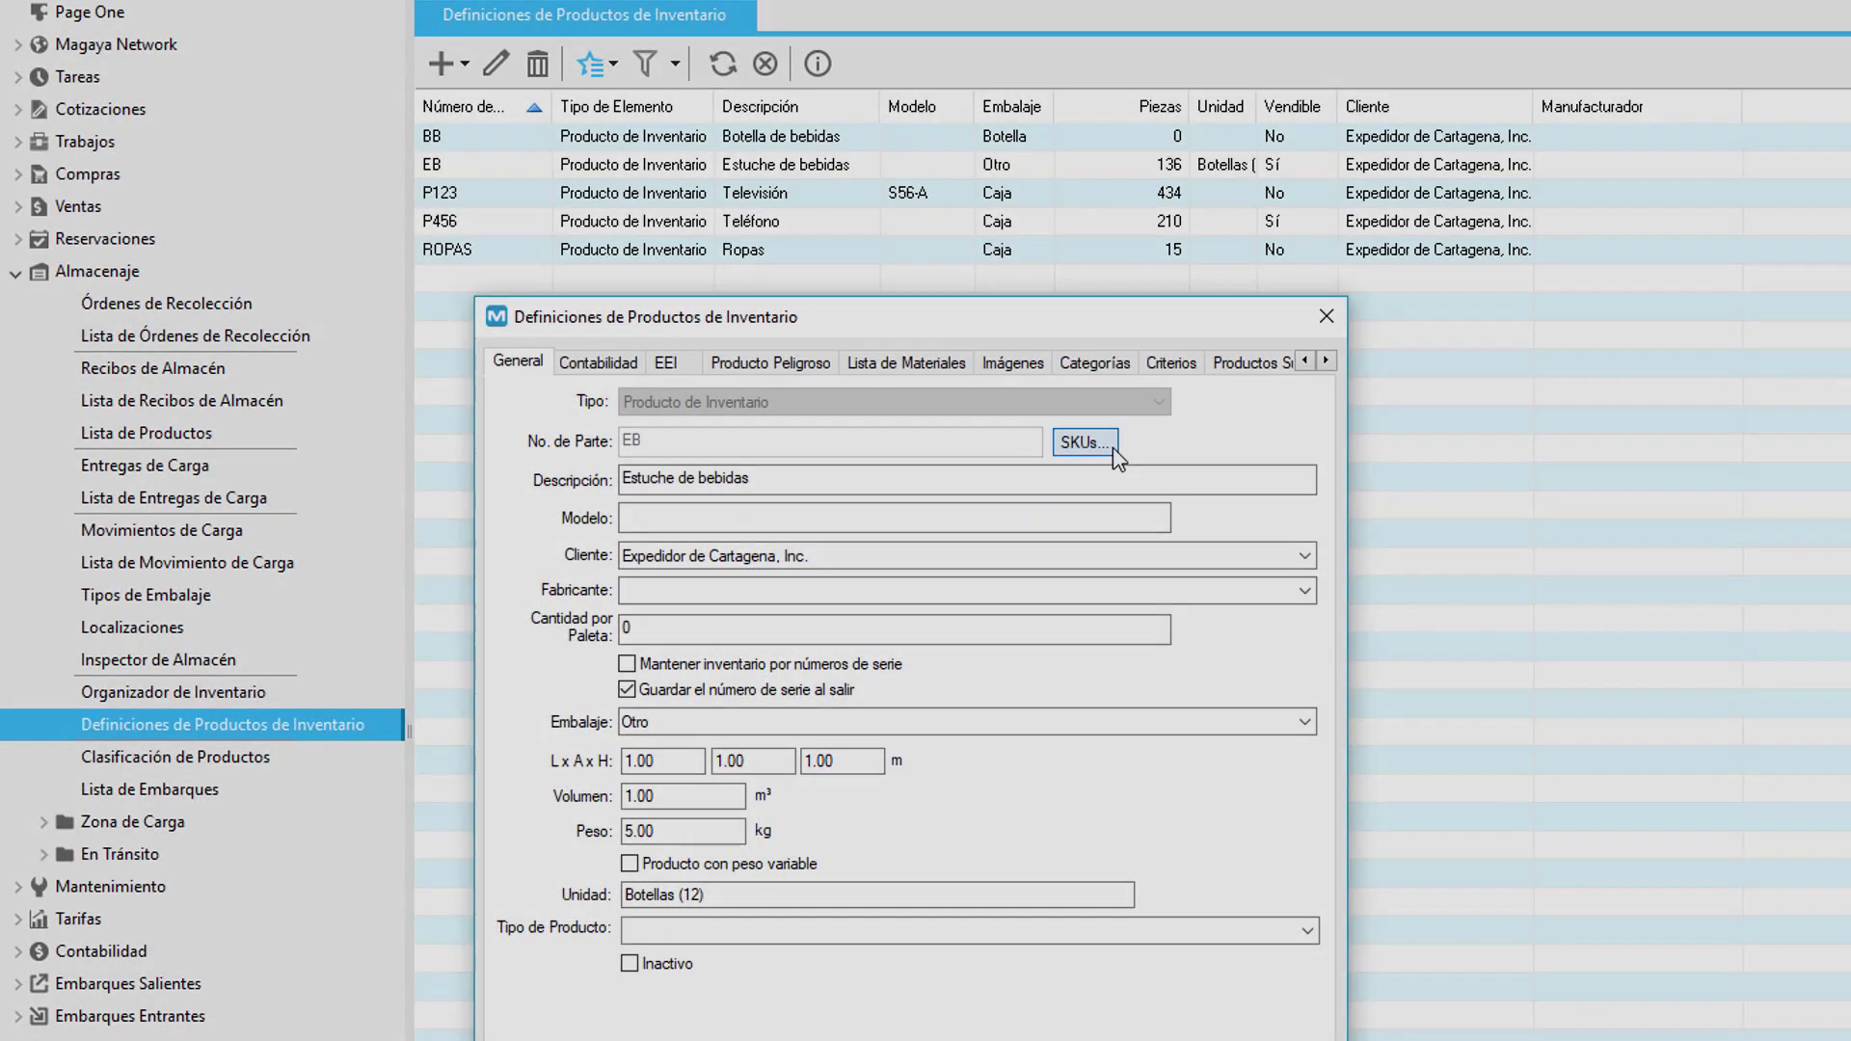
click(1107, 445)
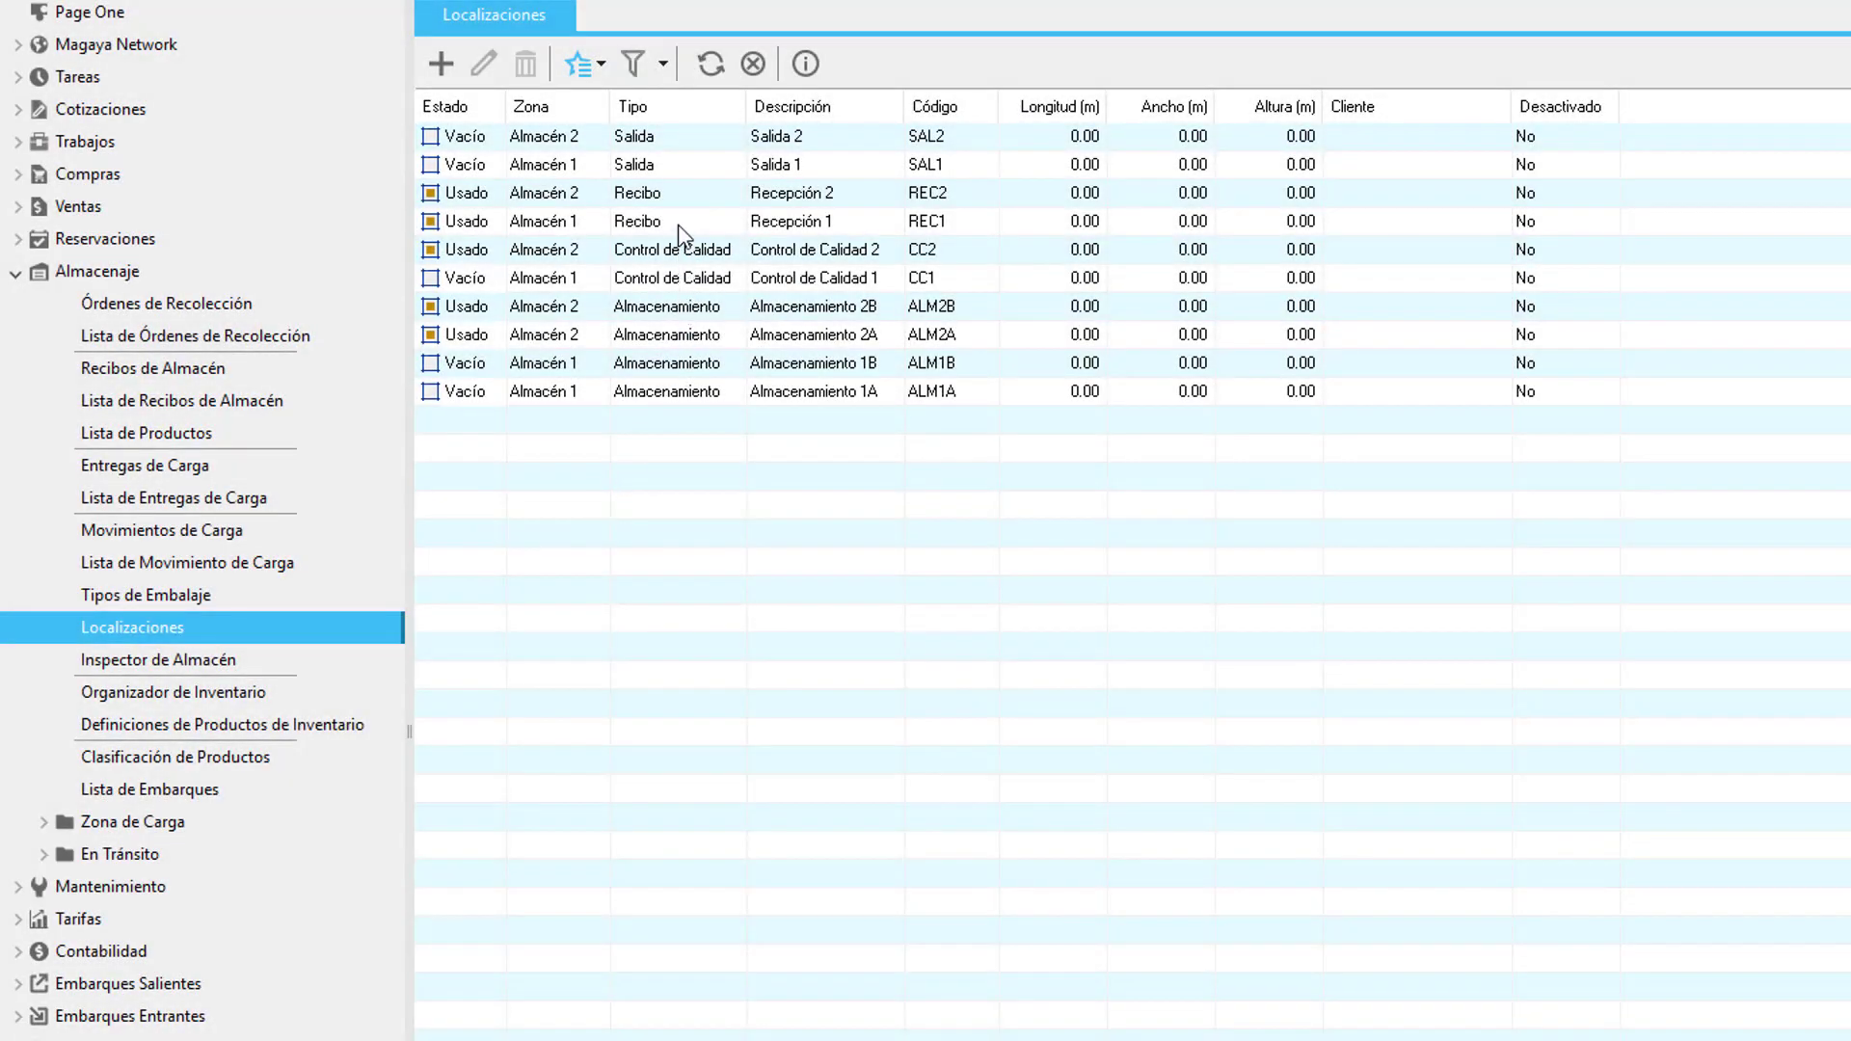
- Examine the warehouse locations list and the location choices offered for the EB product on the receipt
right_click(682, 234)
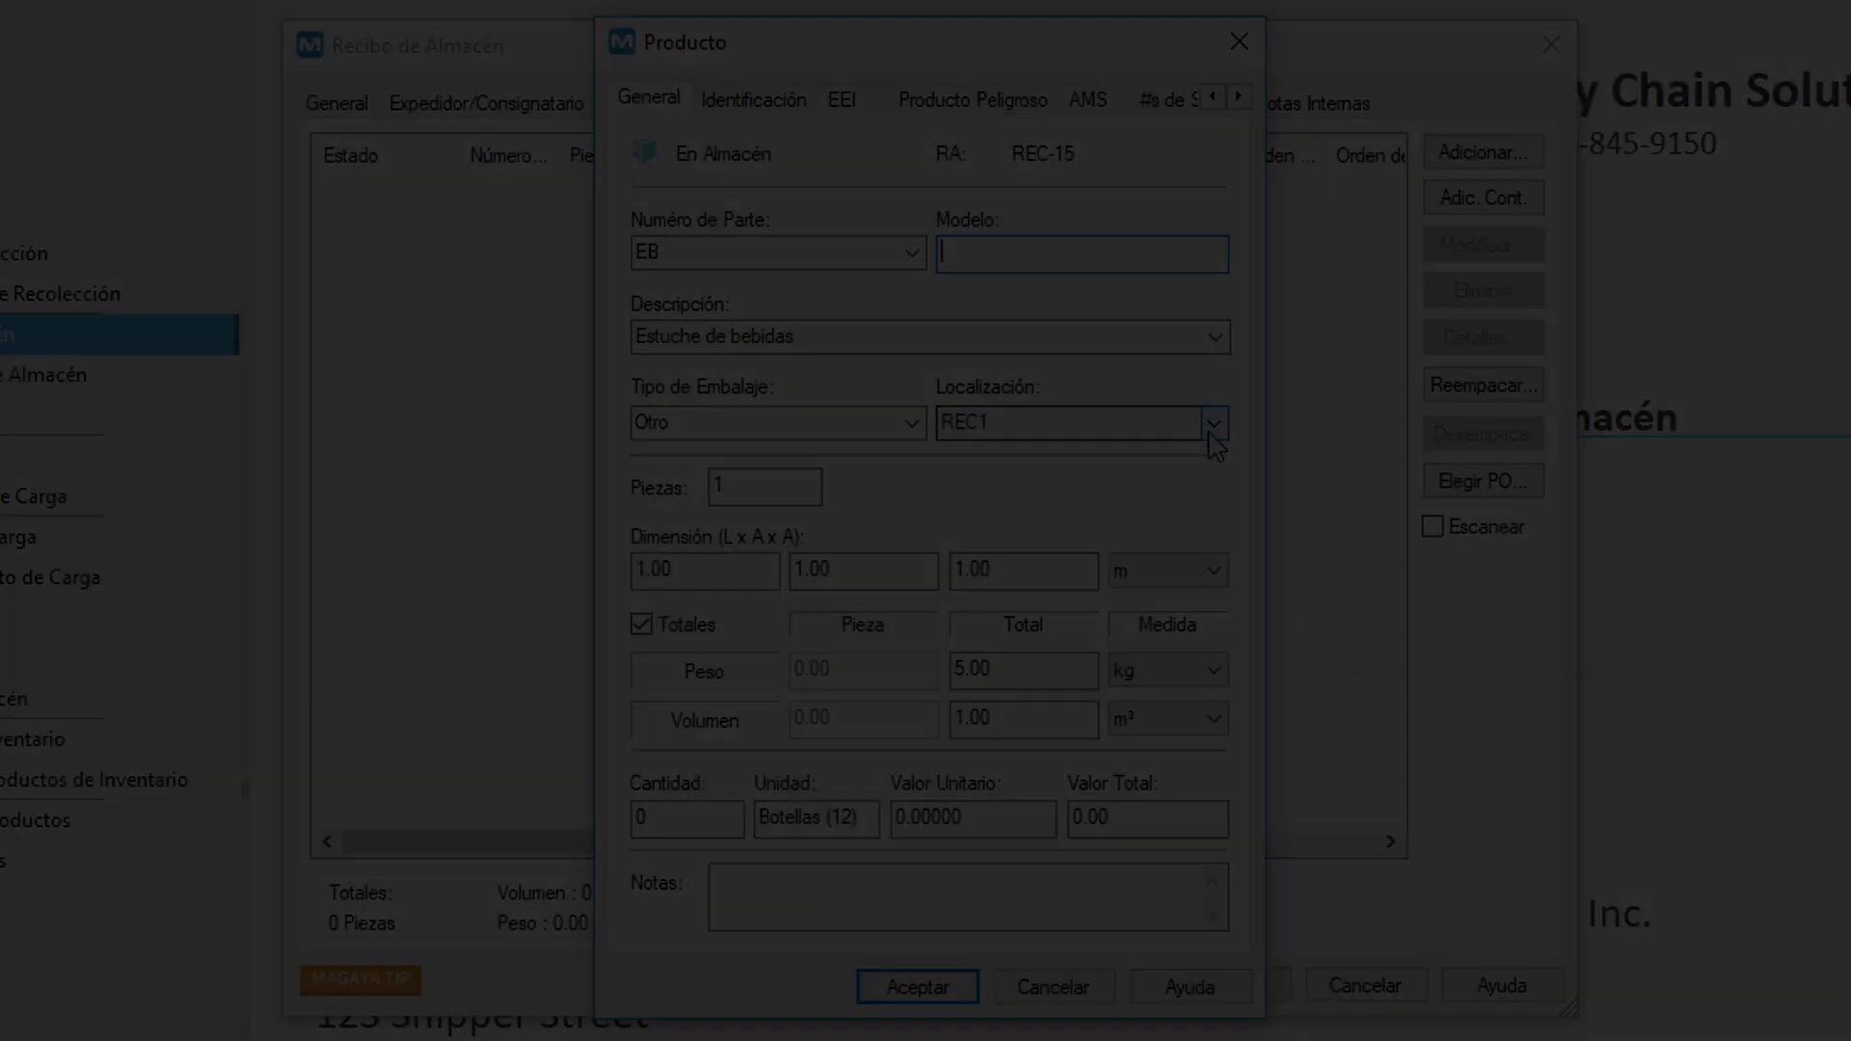
click(1211, 429)
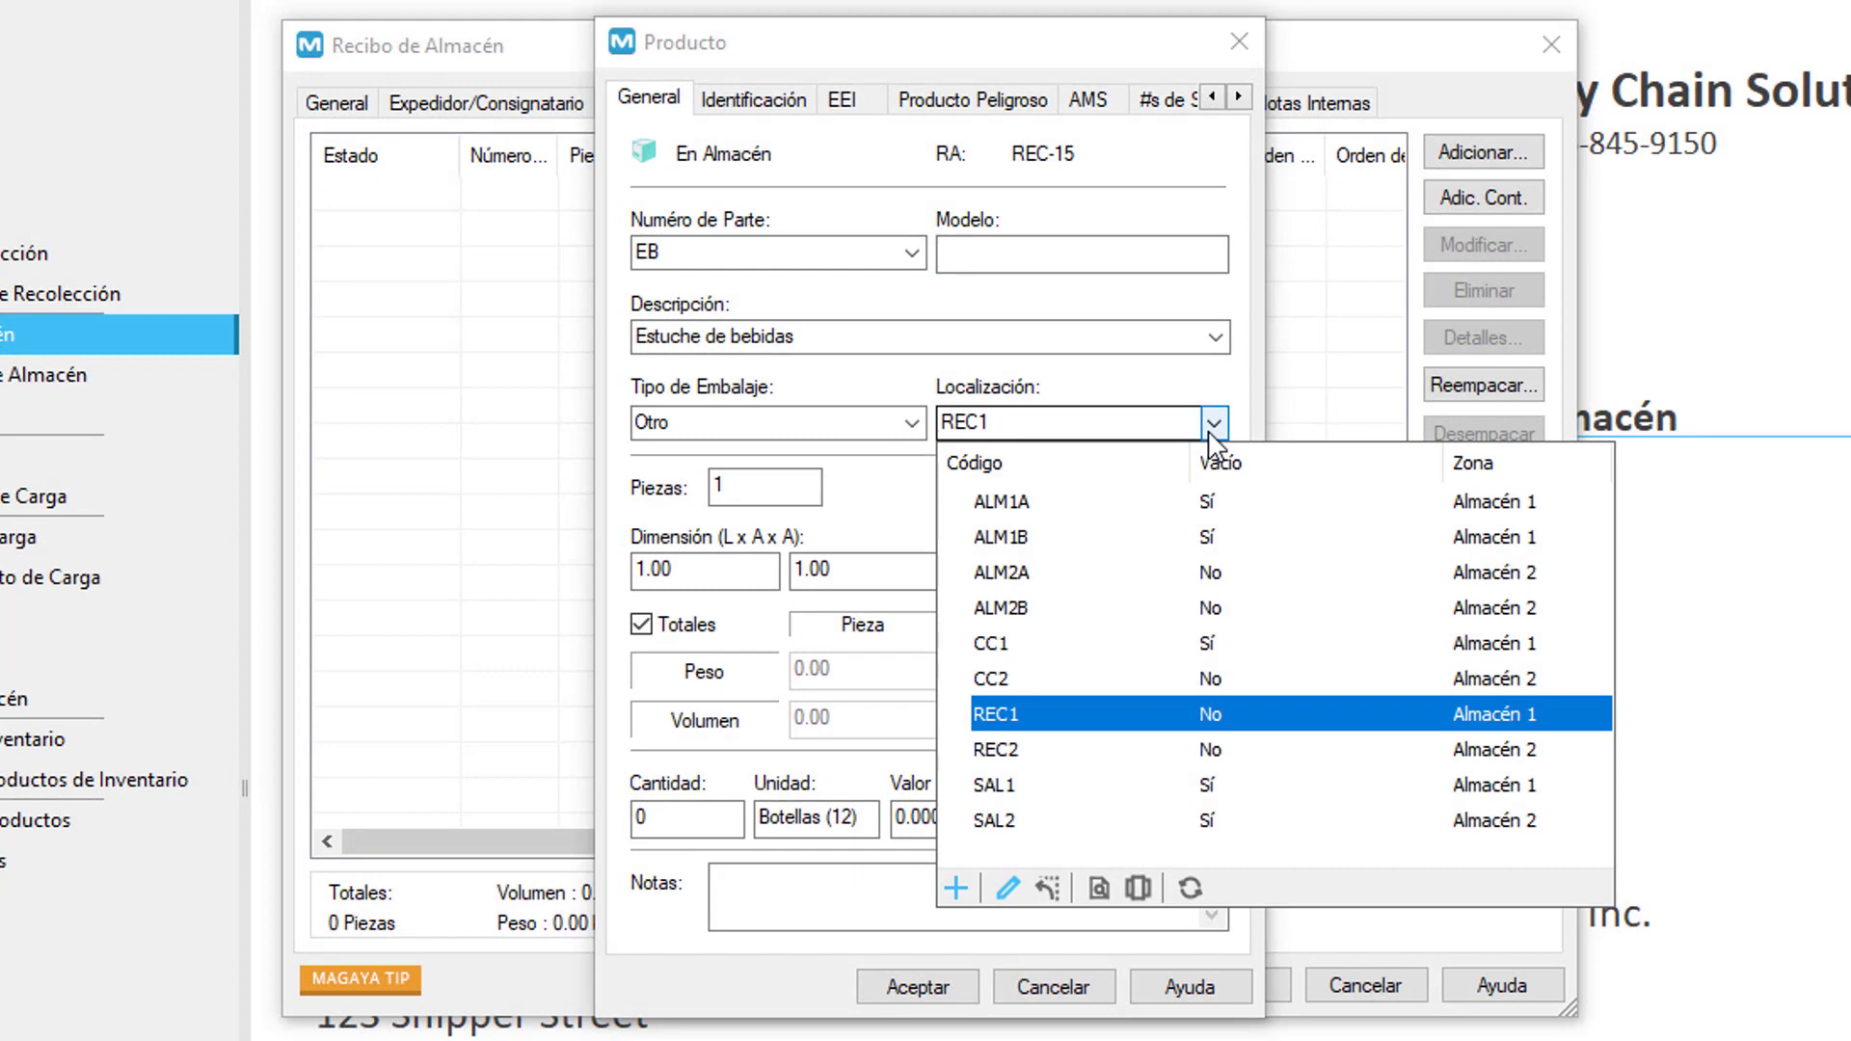
click(1211, 432)
- Toggle the EB product's Totales option off and back on, and set its quantity to 12
click(651, 628)
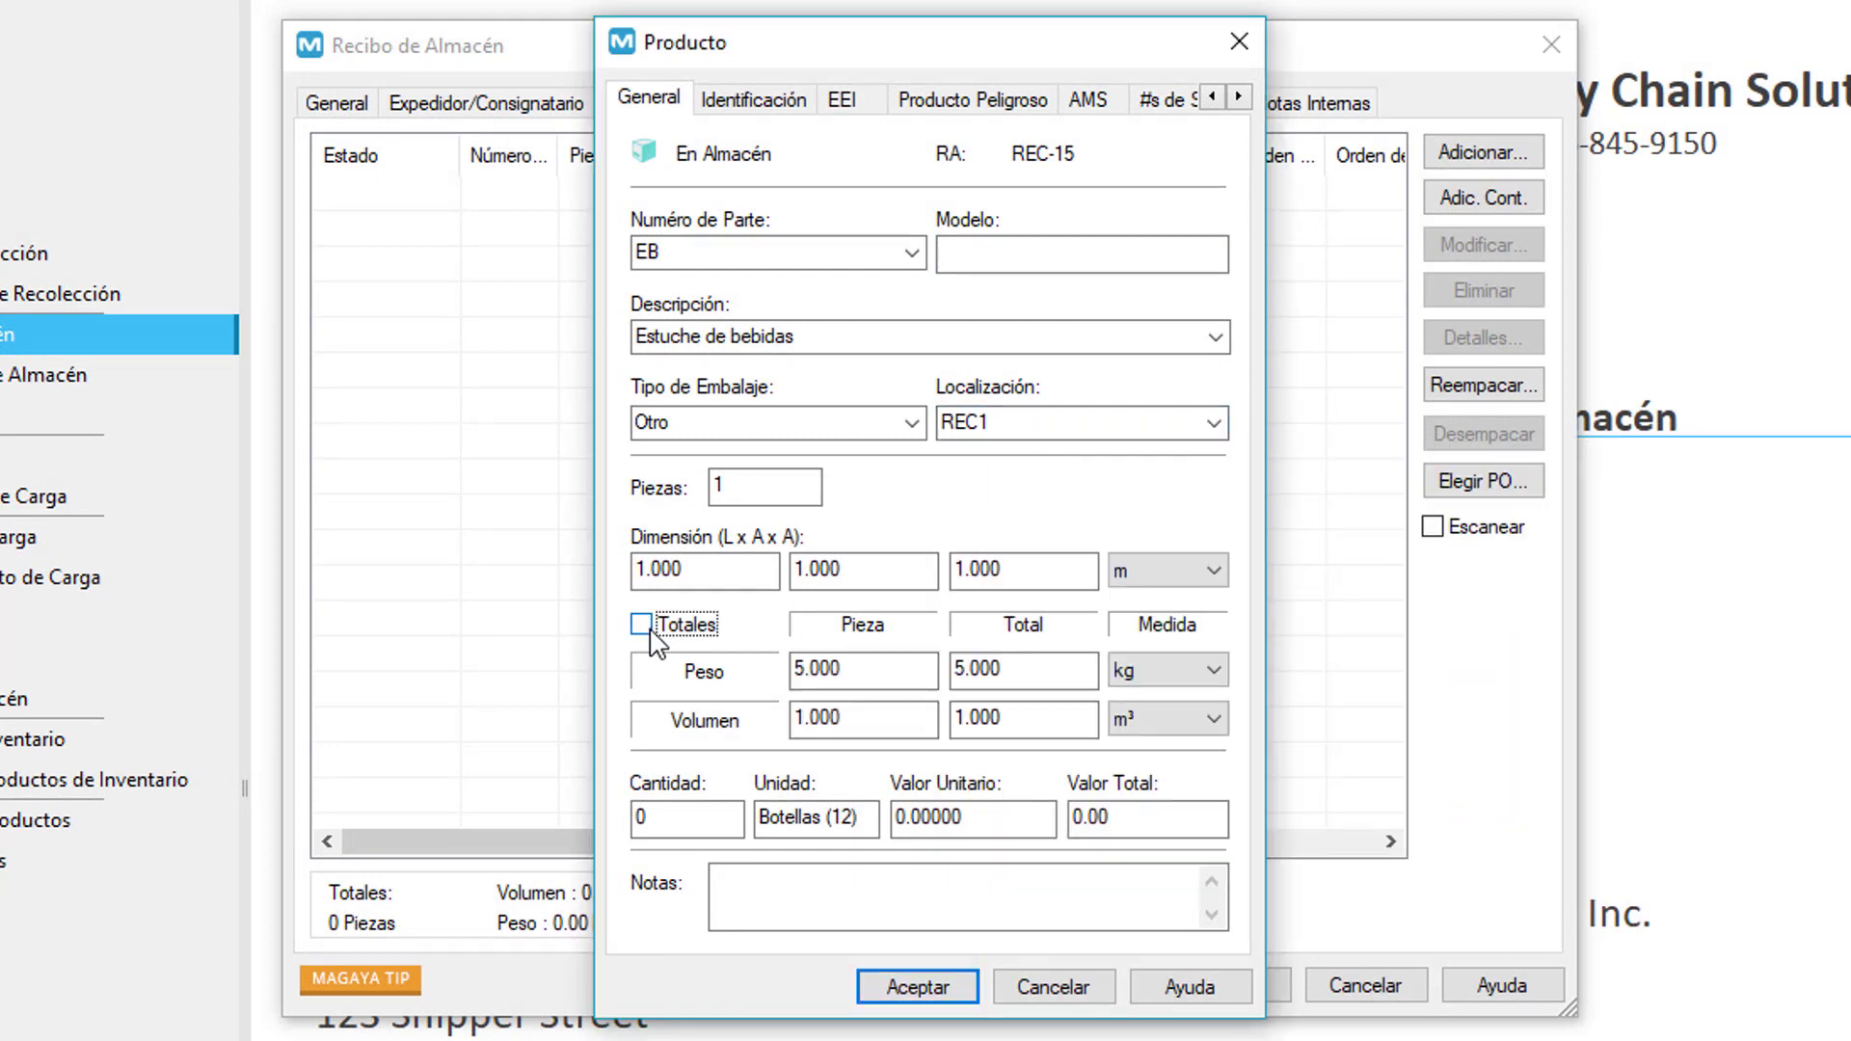
click(642, 624)
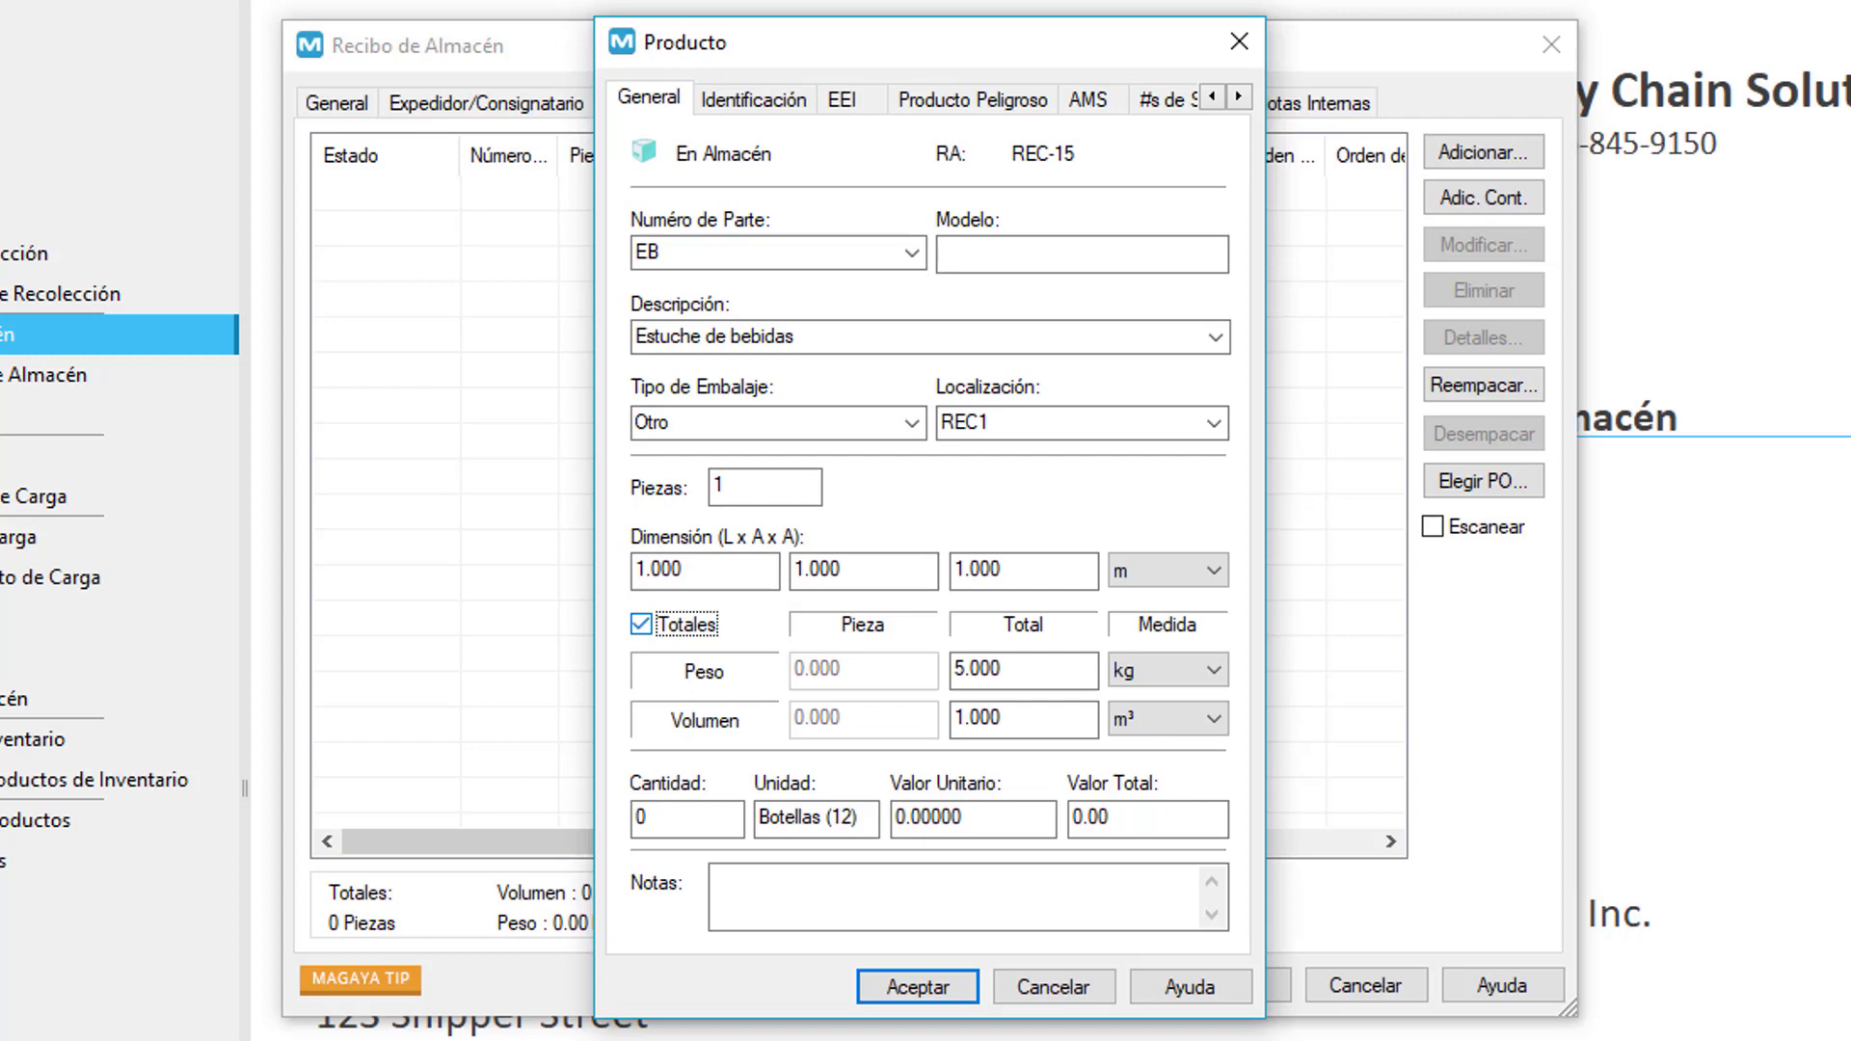
click(686, 819)
text(12)
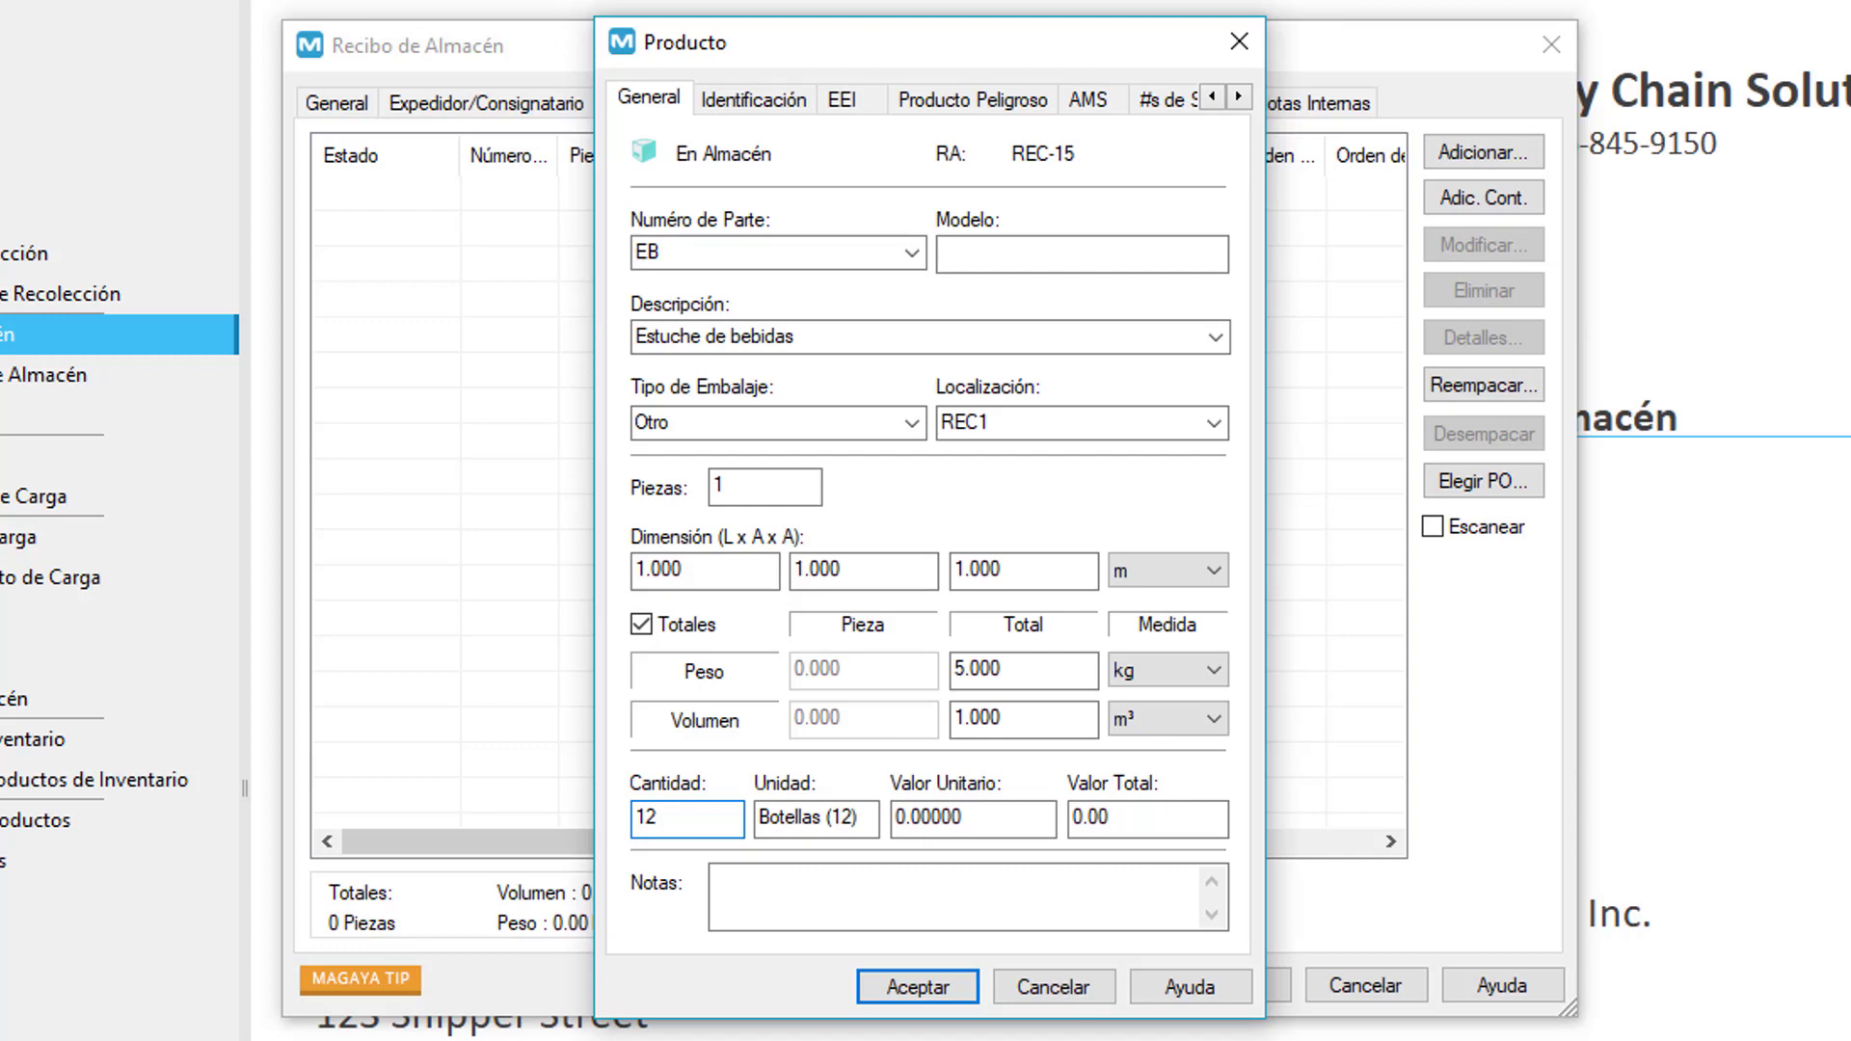
- Identify the product as Todo tipo de mercancías and enable its expiration date of 1/28/2019
key(ctrl+Tab)
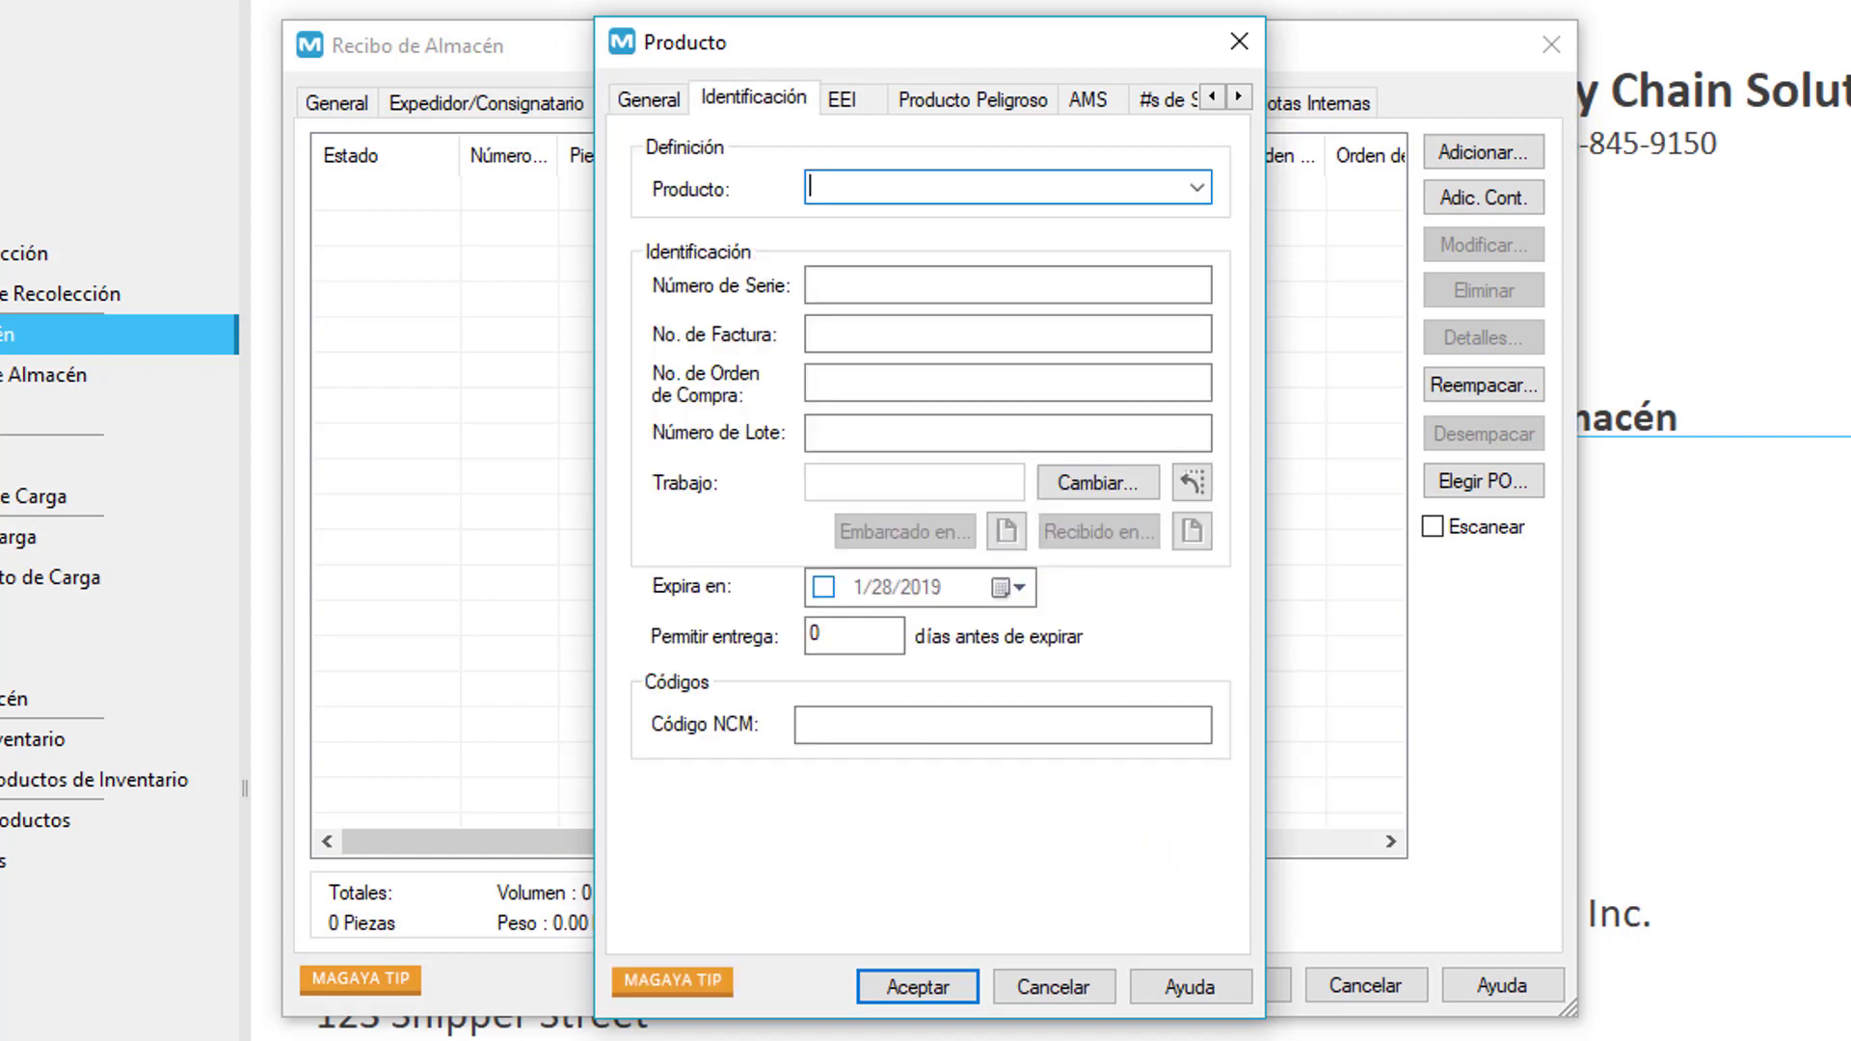
click(1197, 187)
click(1119, 273)
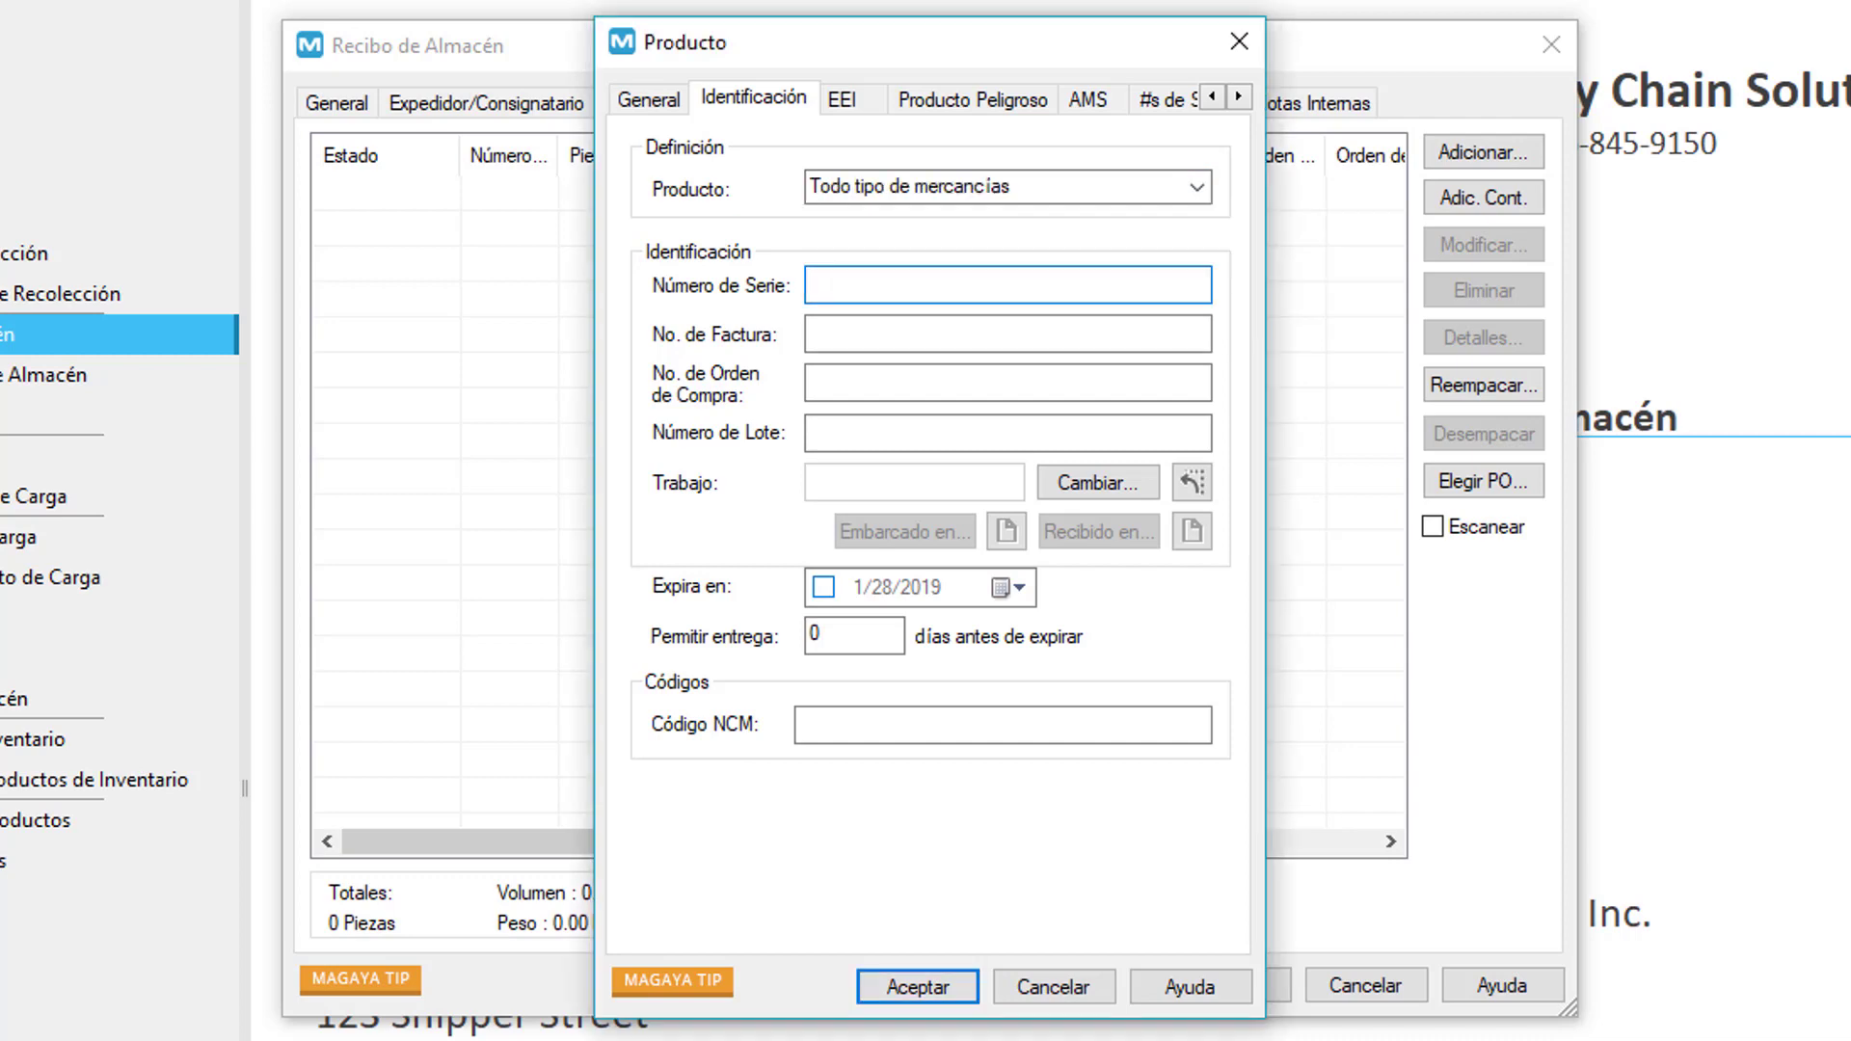
click(1009, 588)
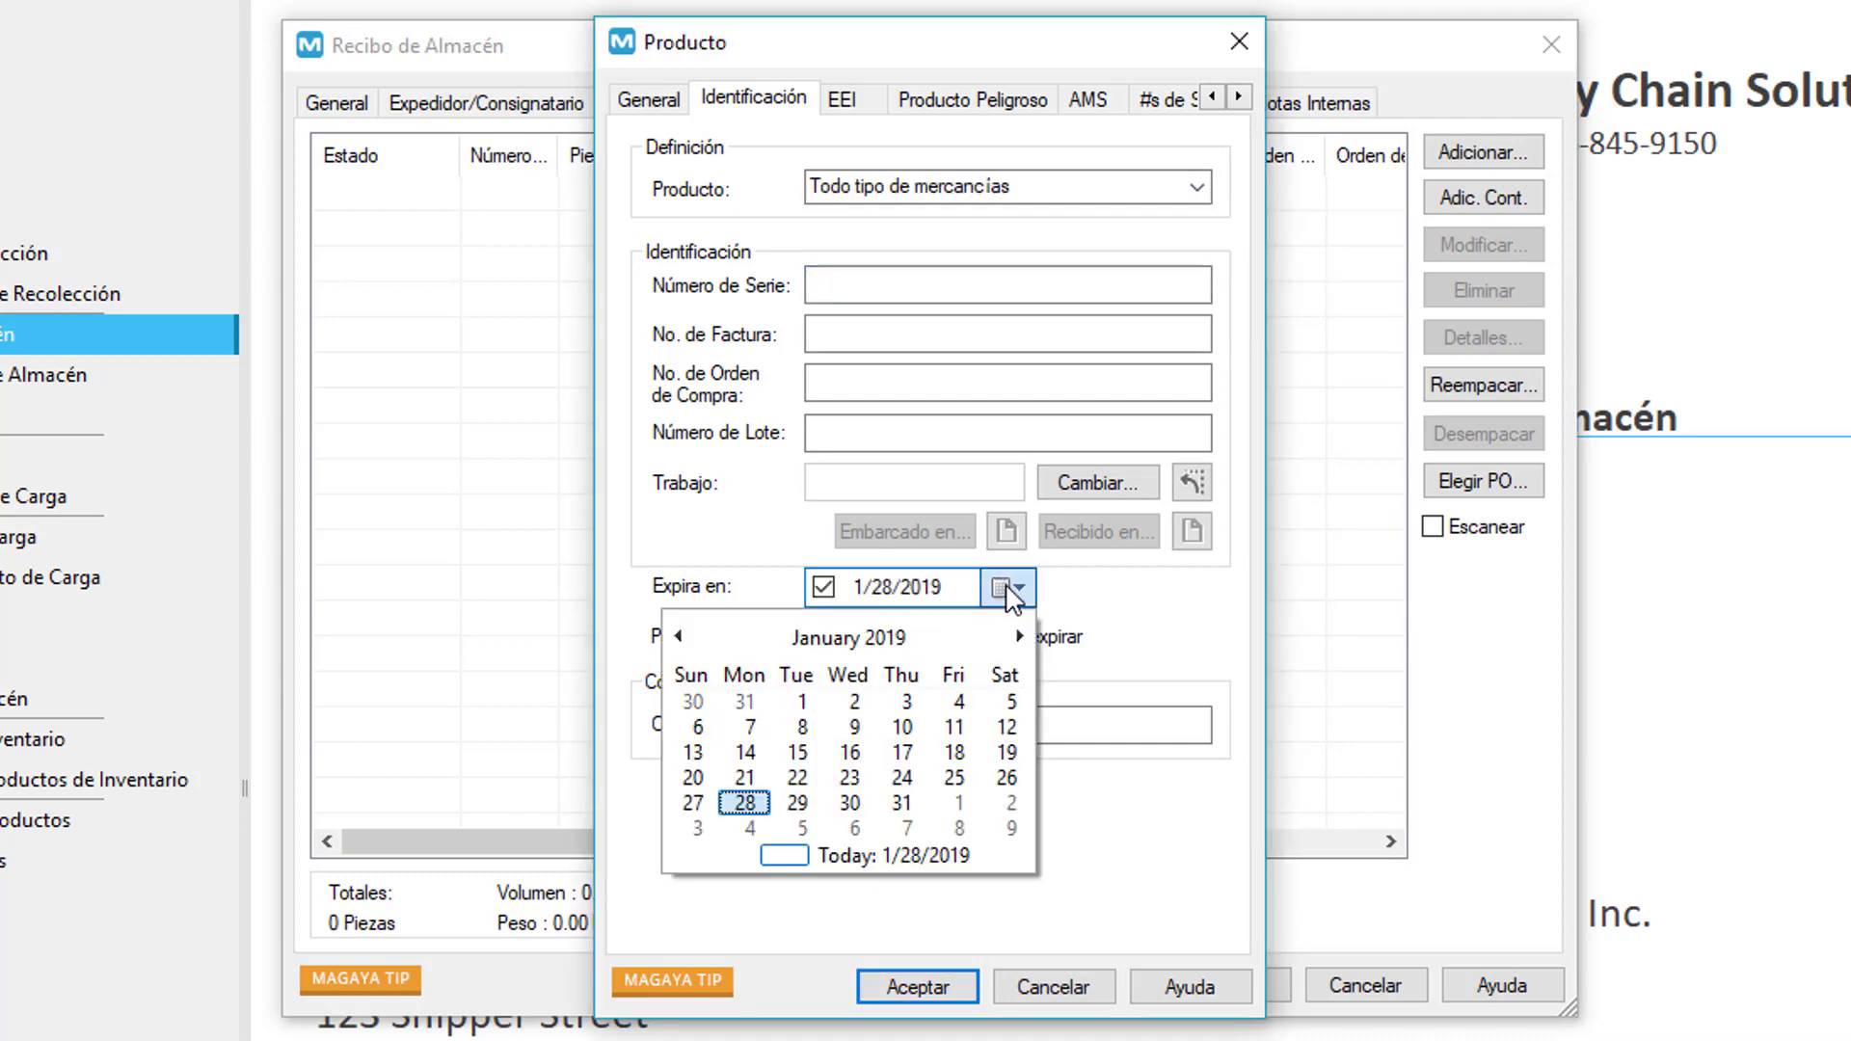
click(1009, 590)
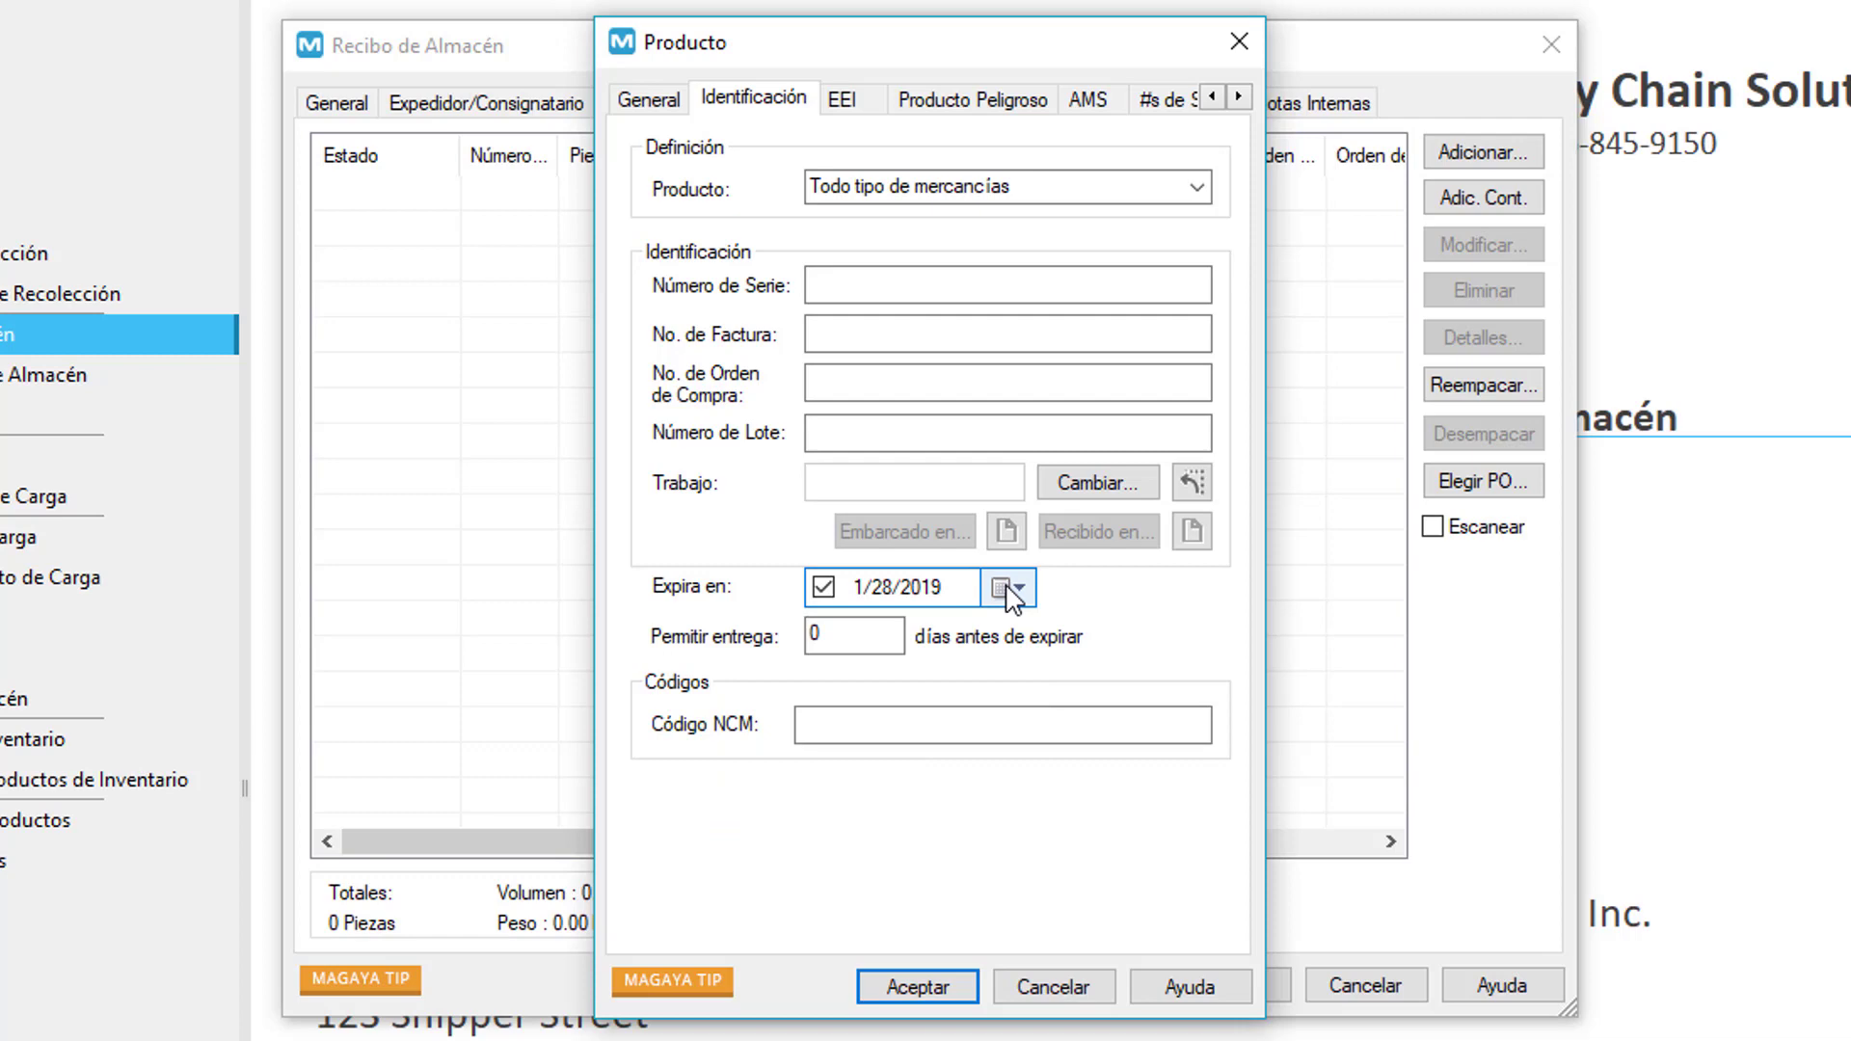
- Review the product's hazardous goods and tracking number details, and add the product to the receipt
click(973, 98)
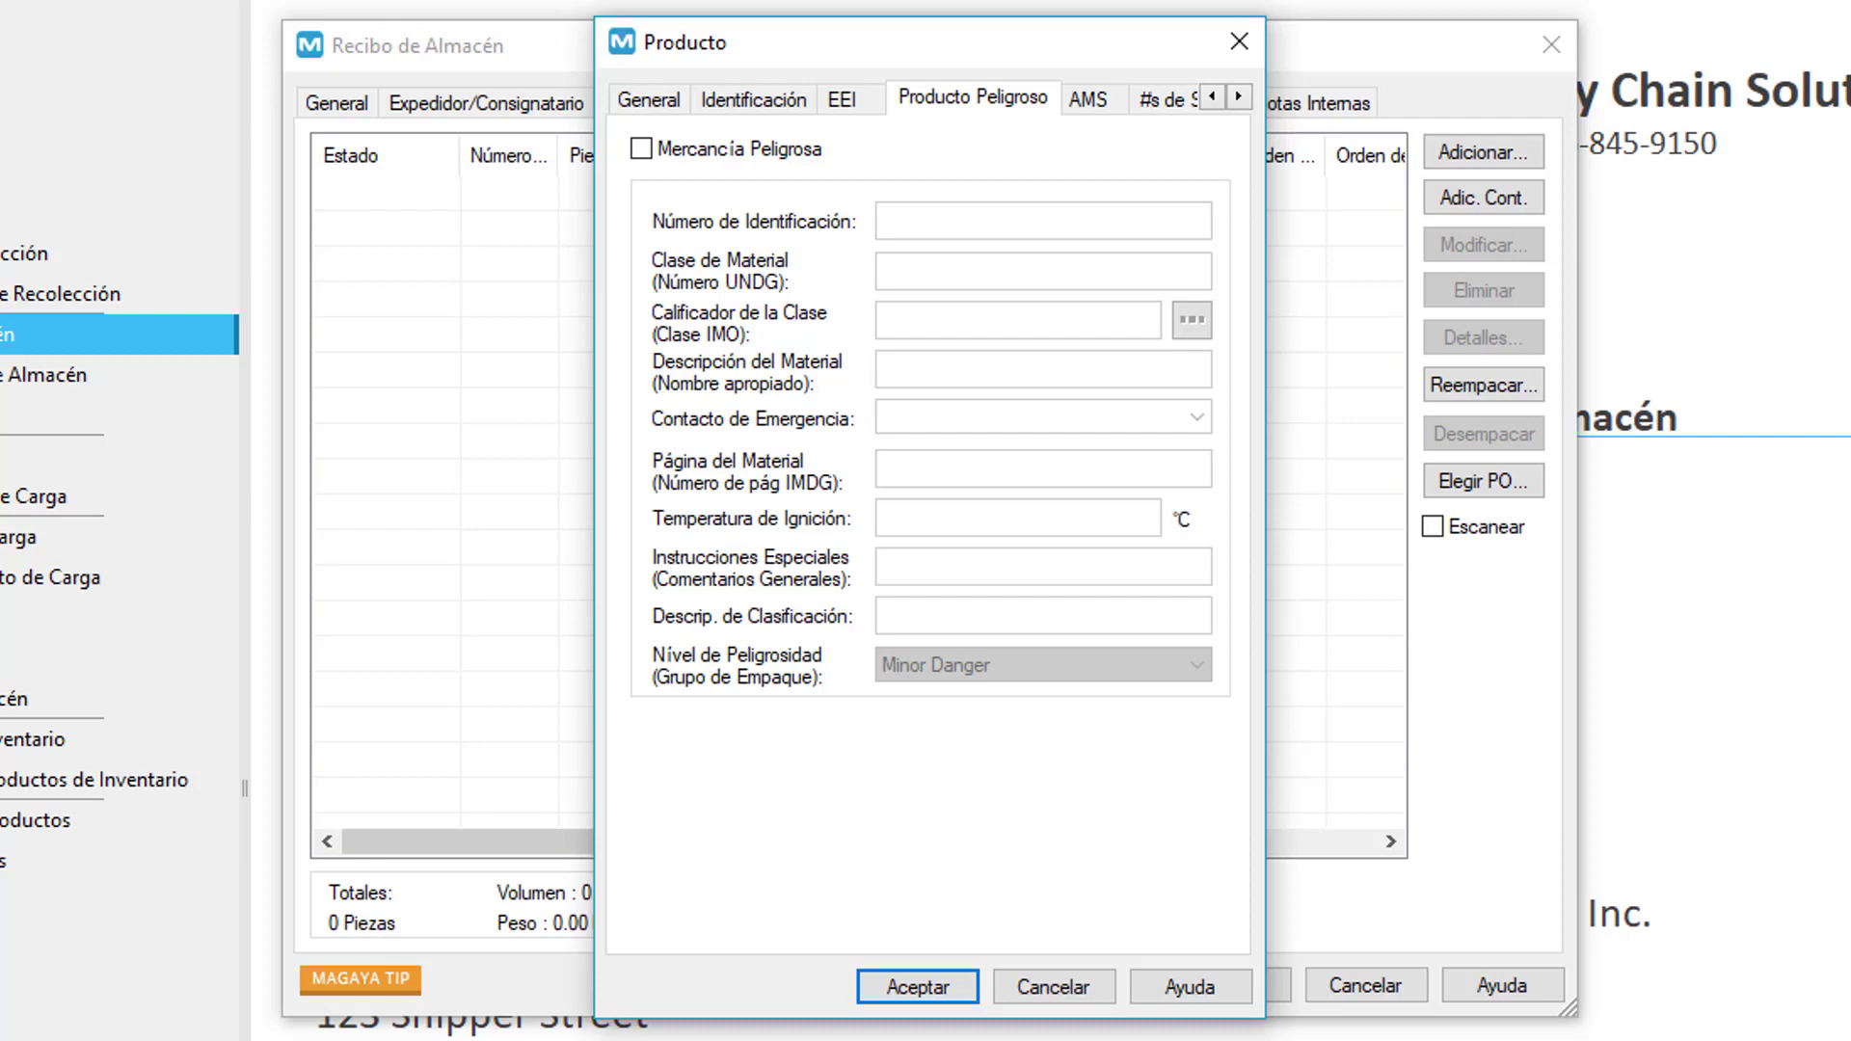
click(1166, 99)
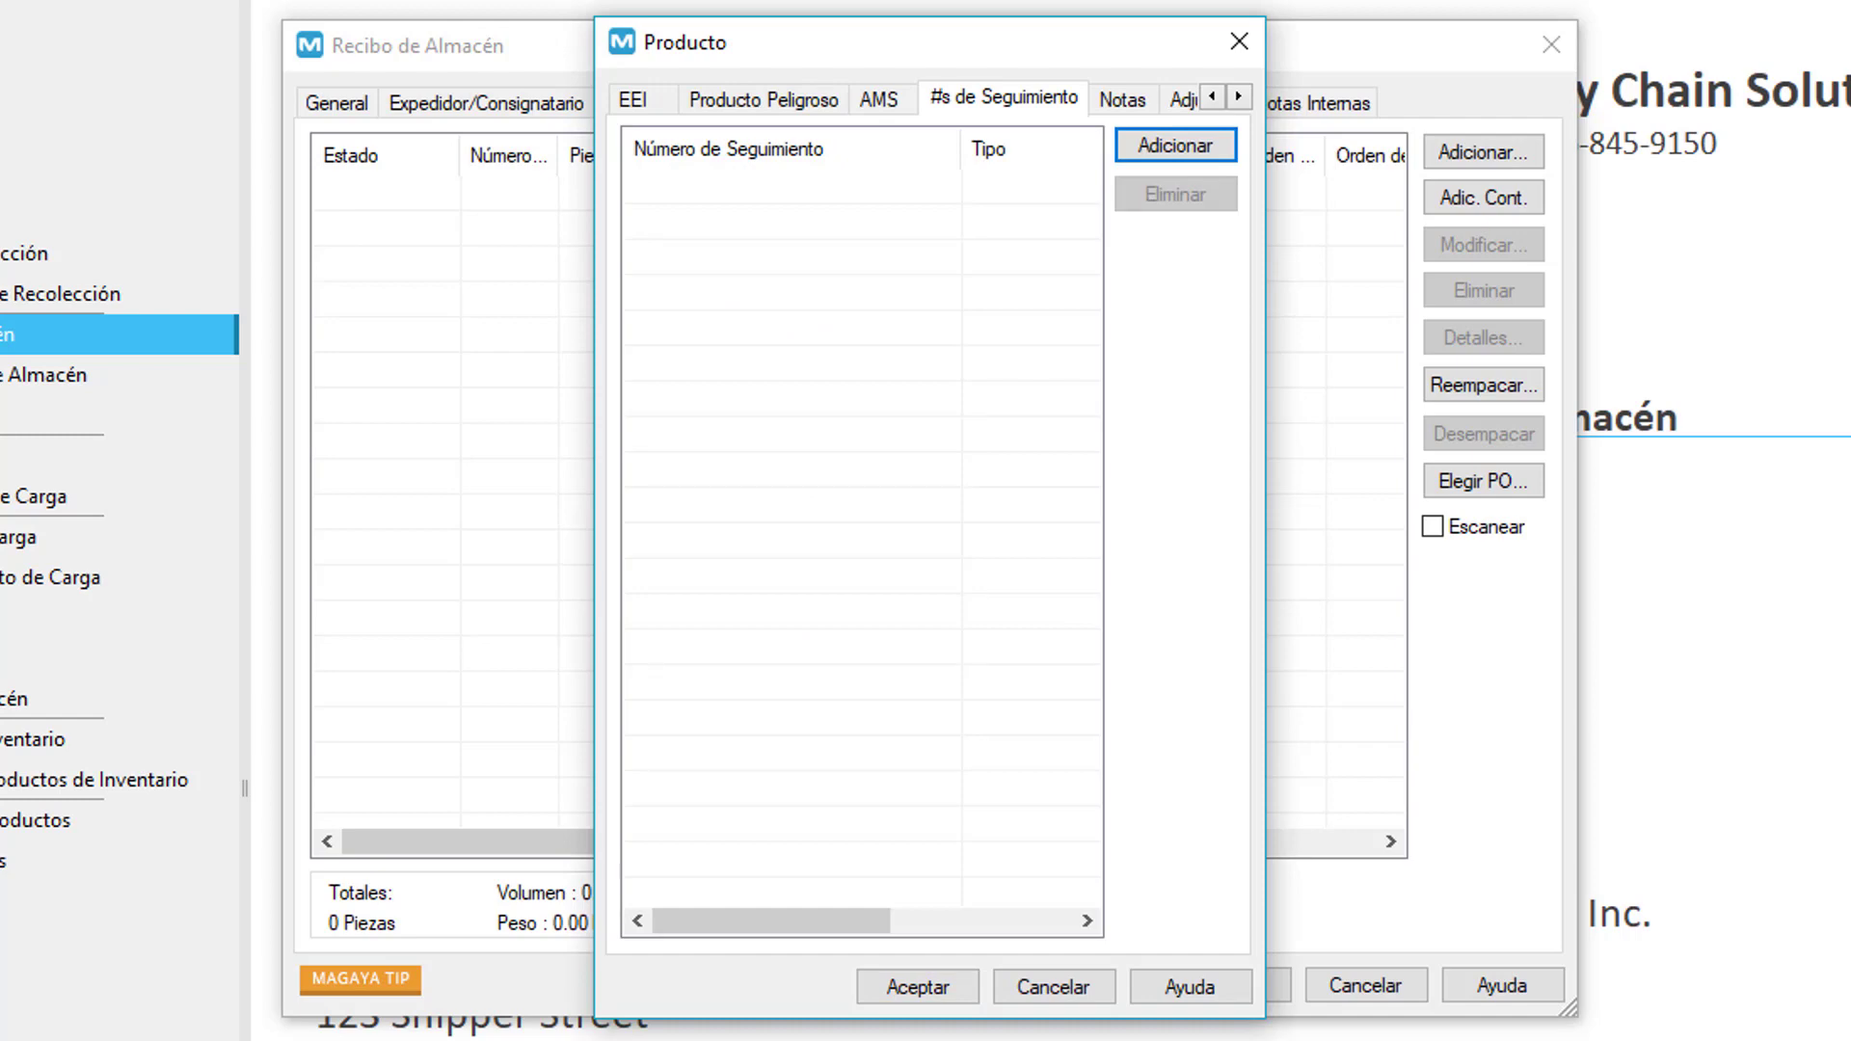
click(964, 987)
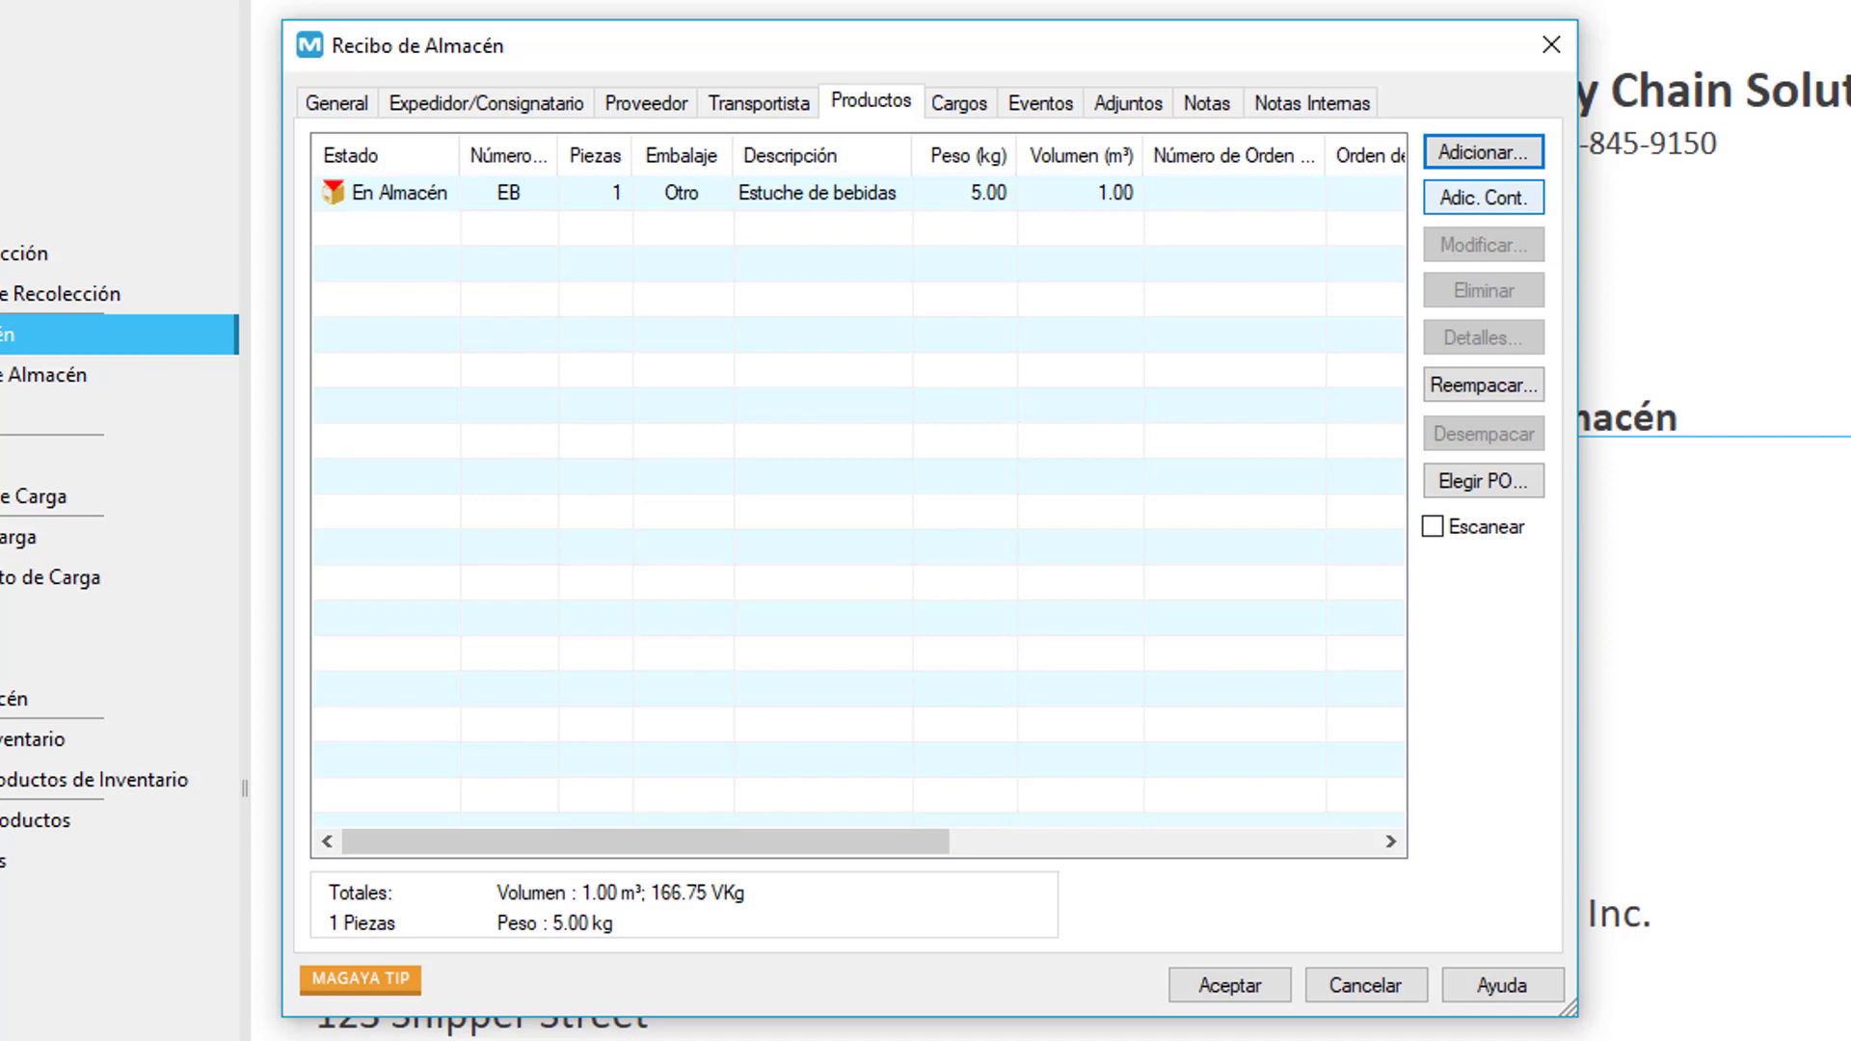
- Add a Paleta container described as Teléfonos Móviles, with 1 piece, 20 kg and 1 m³, to the receipt
click(1534, 201)
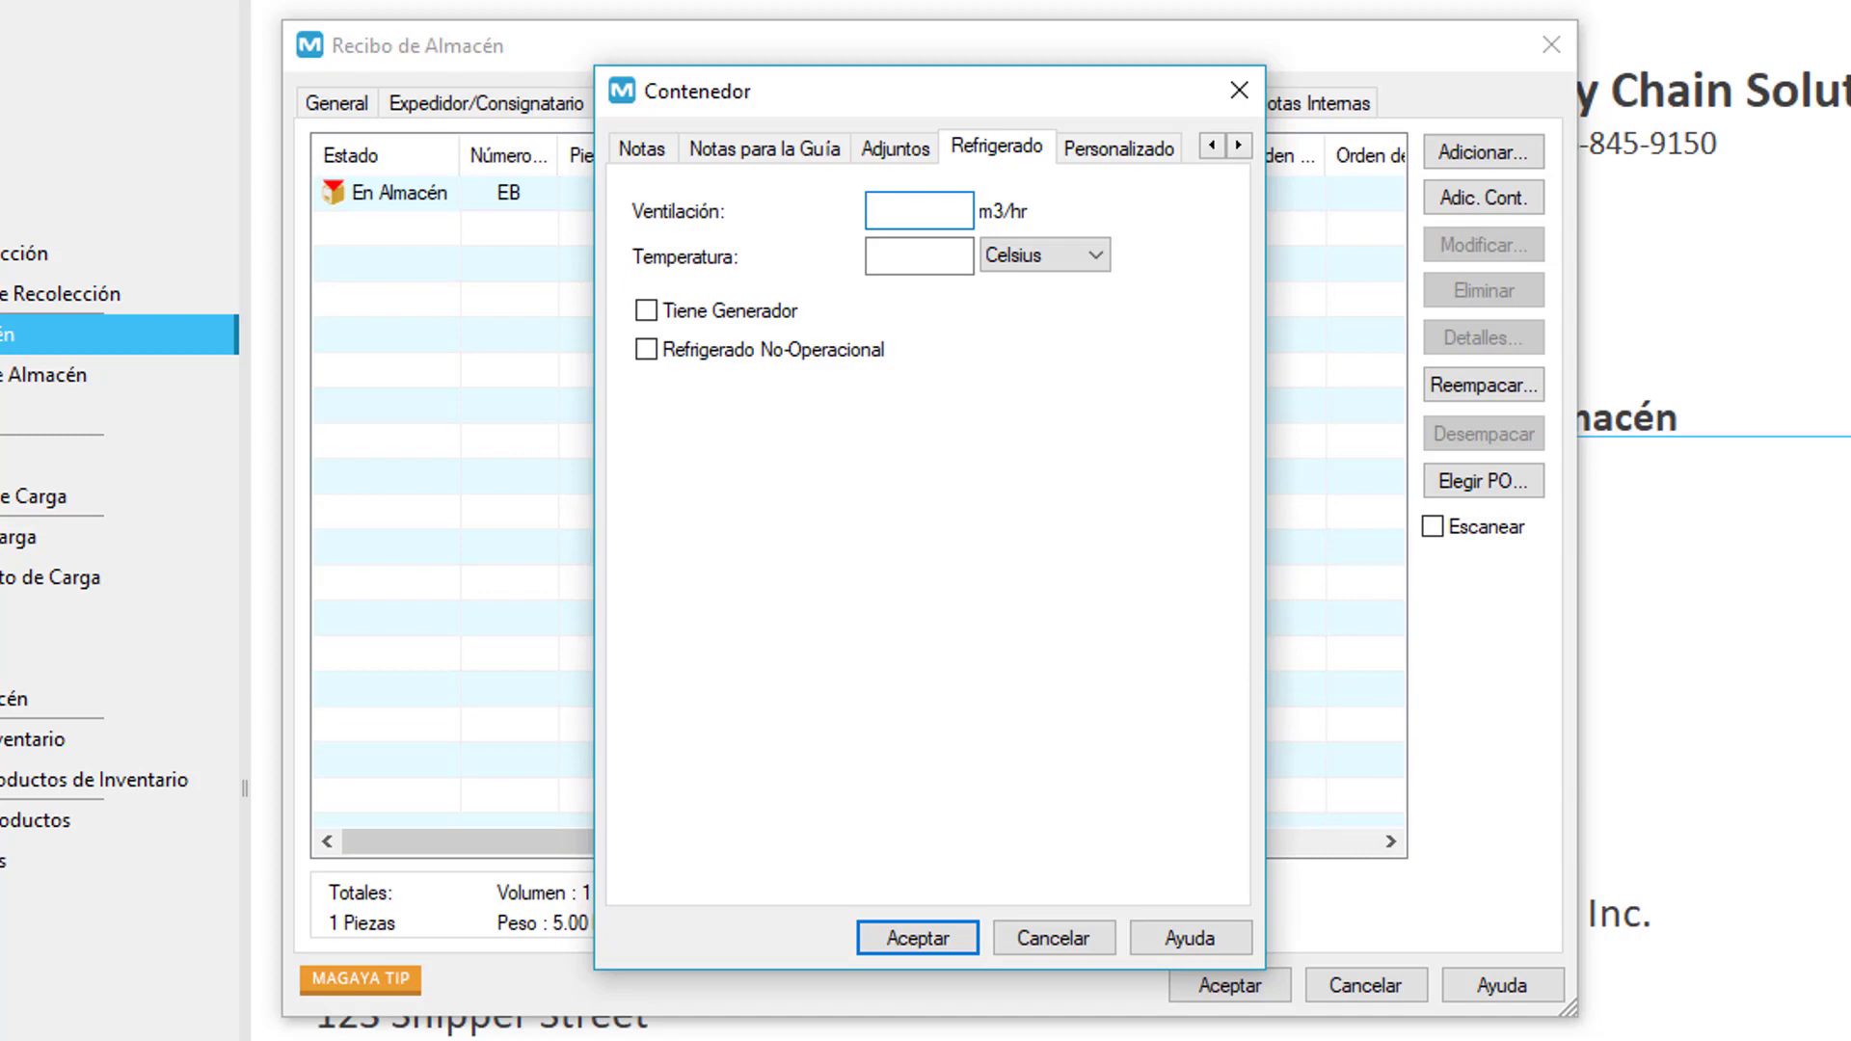
click(965, 943)
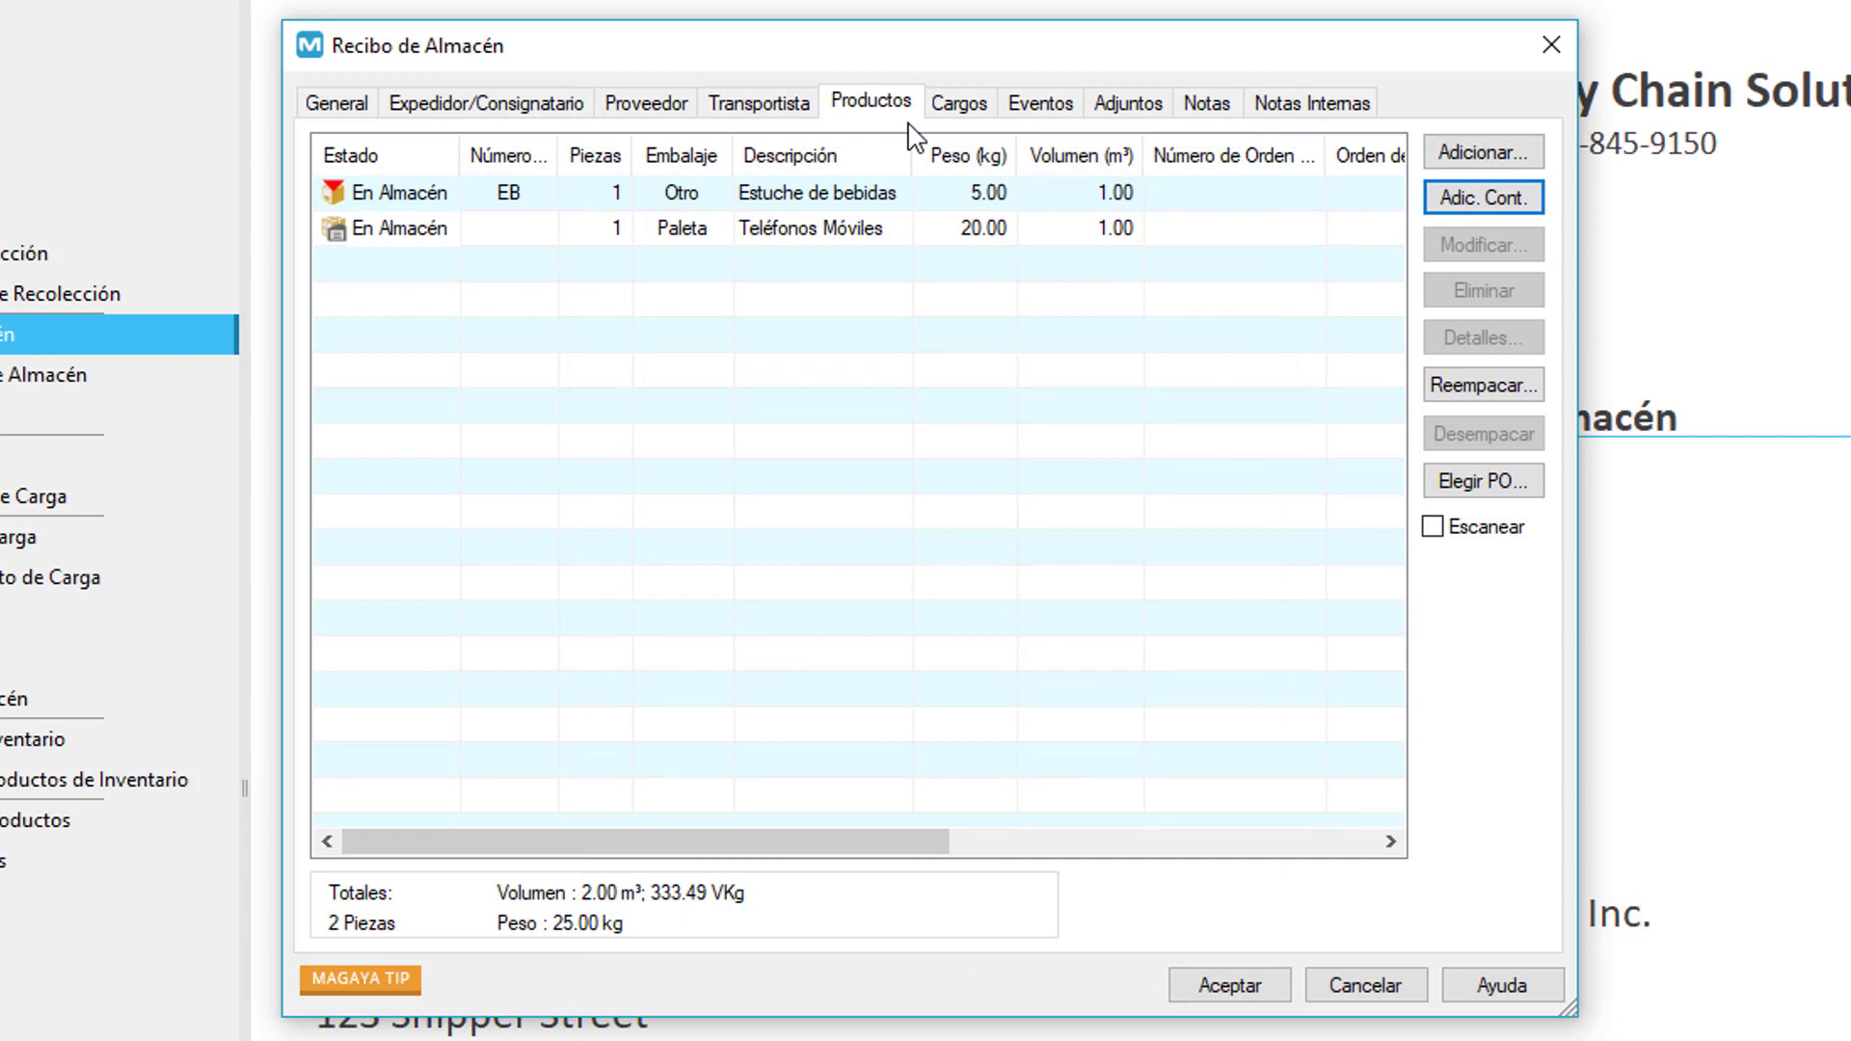
- Add 10 pieces of product P456 (Teléfono), packaged as Caja, to the contents of the Teléfonos Móviles pallet
click(479, 232)
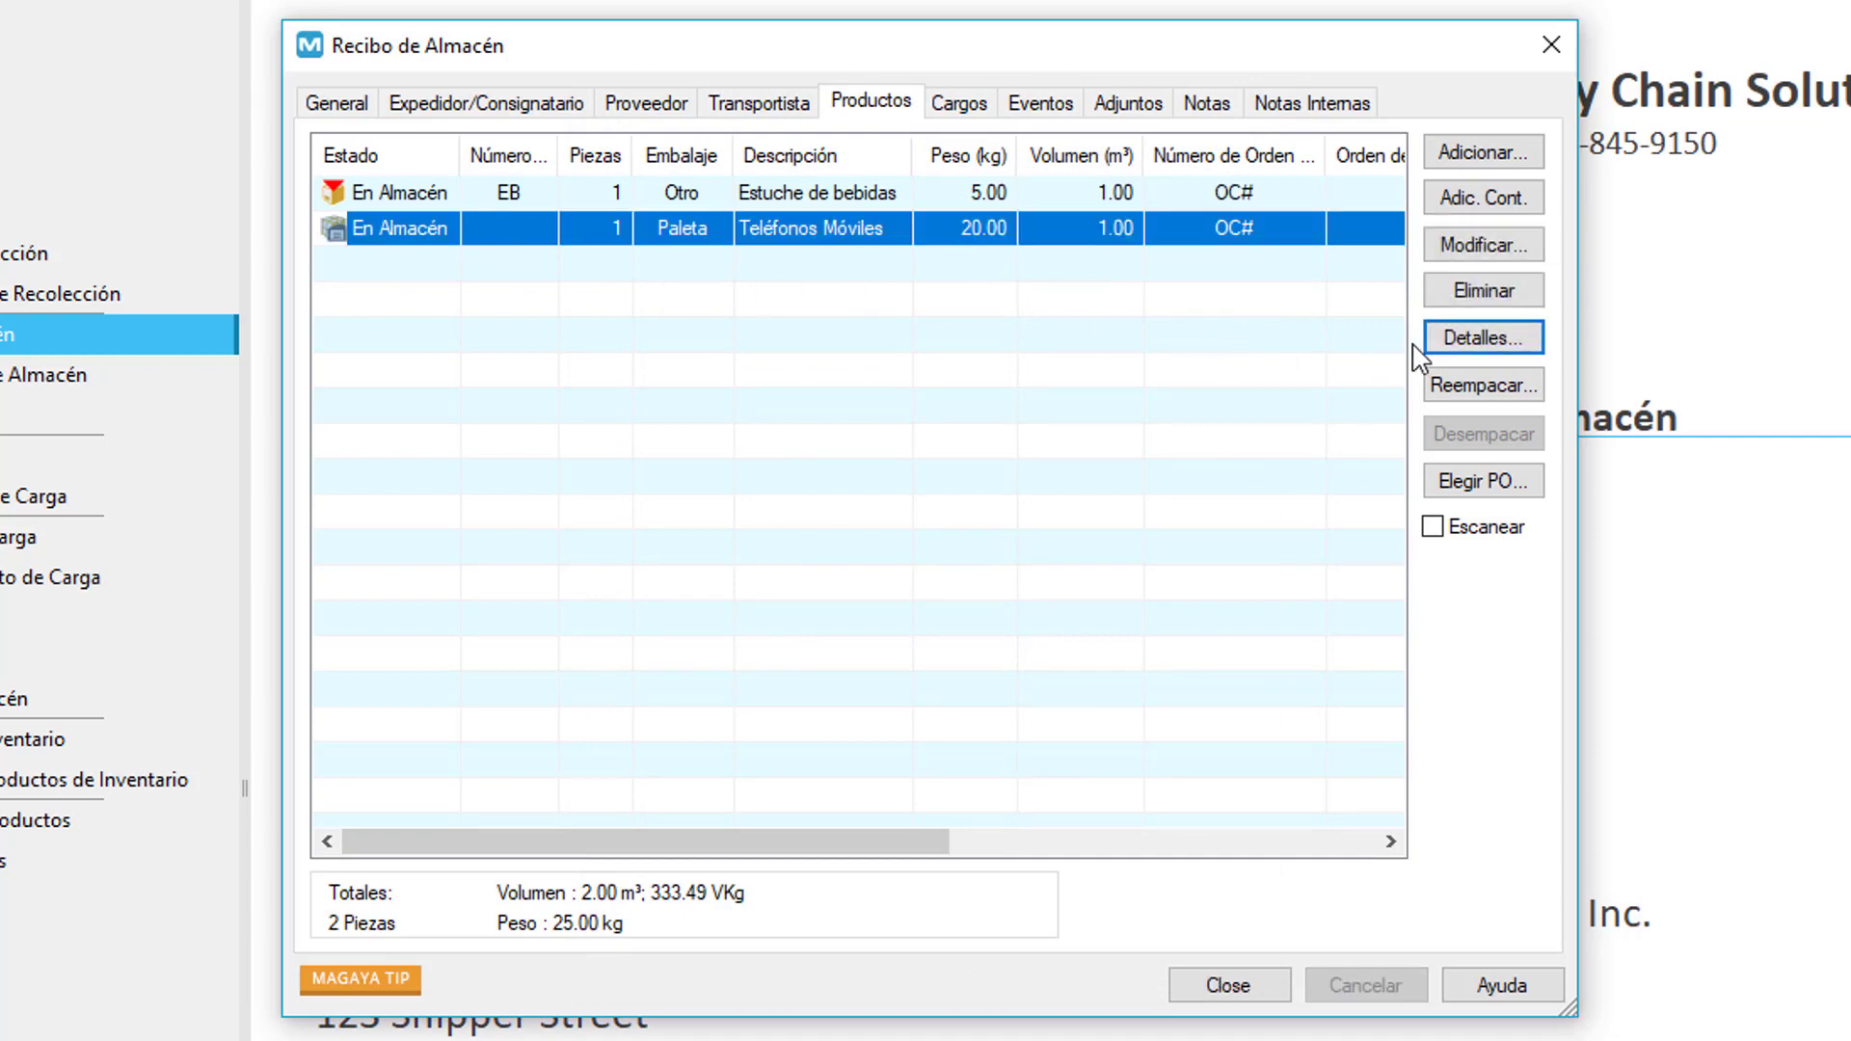
click(1506, 343)
click(1234, 400)
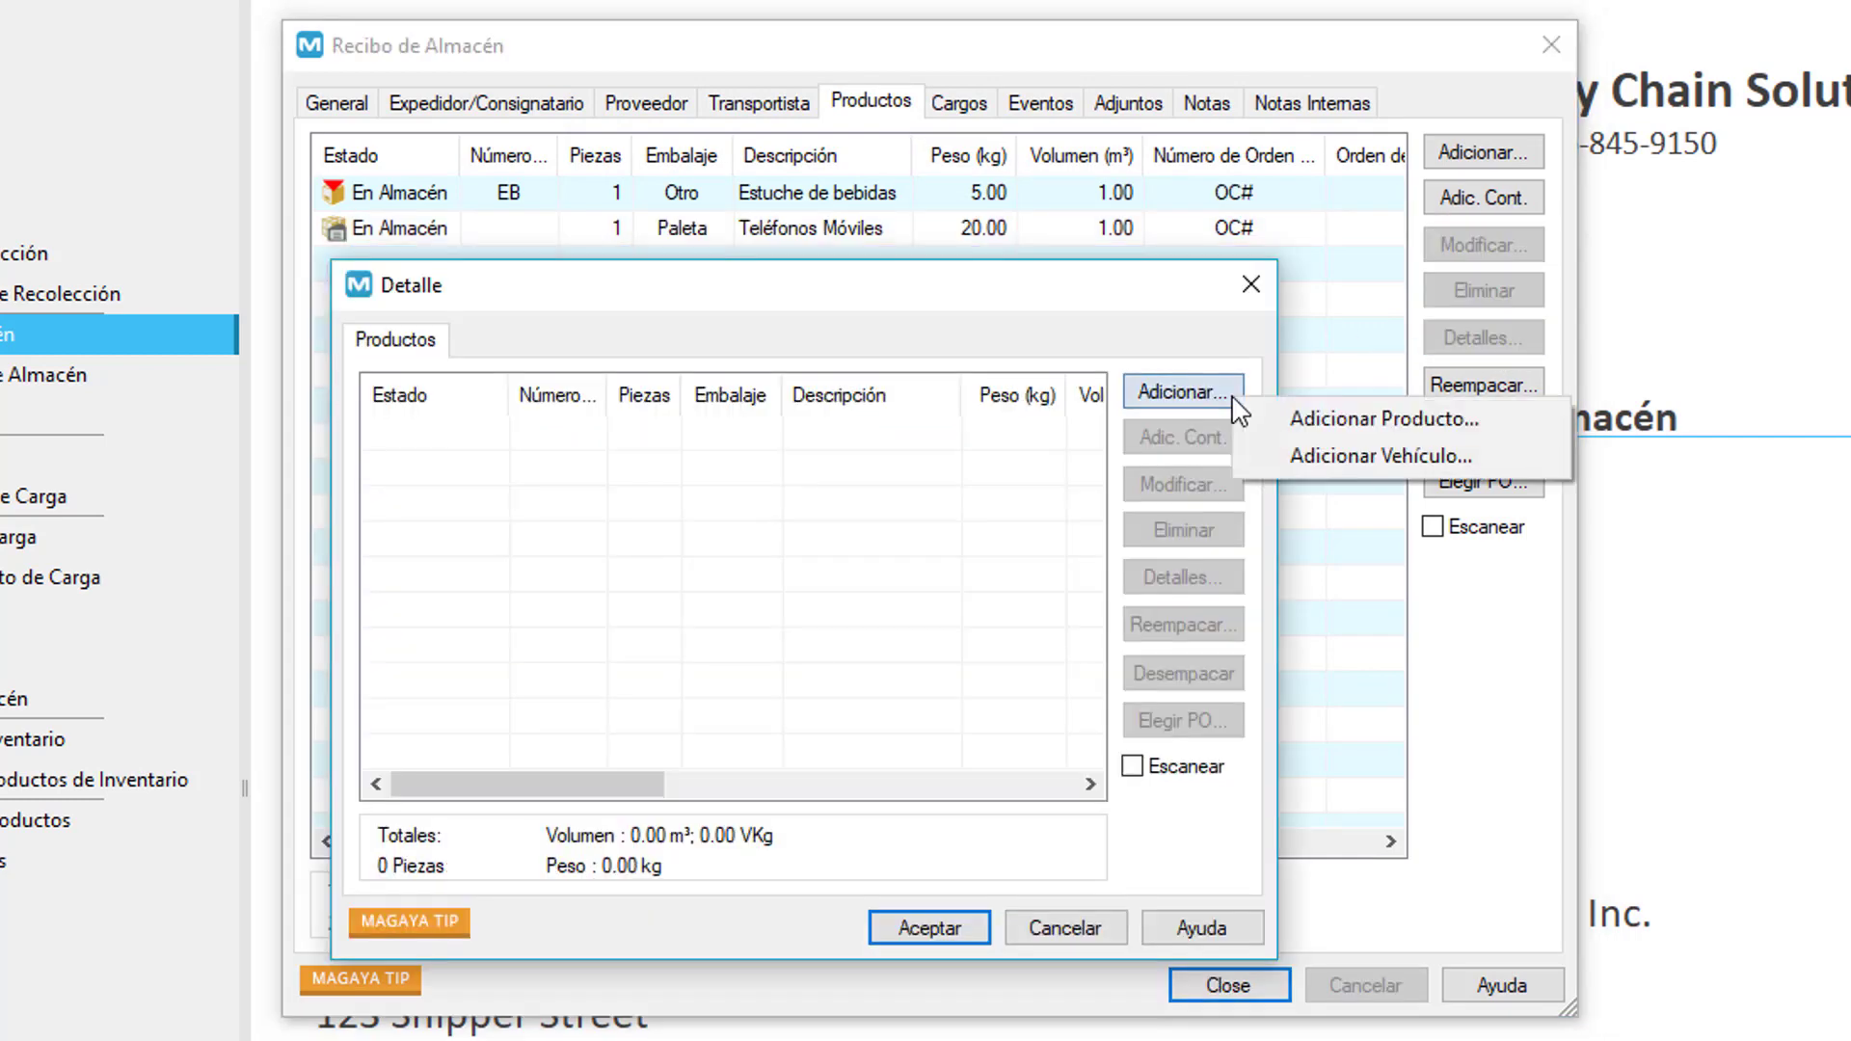
click(1287, 420)
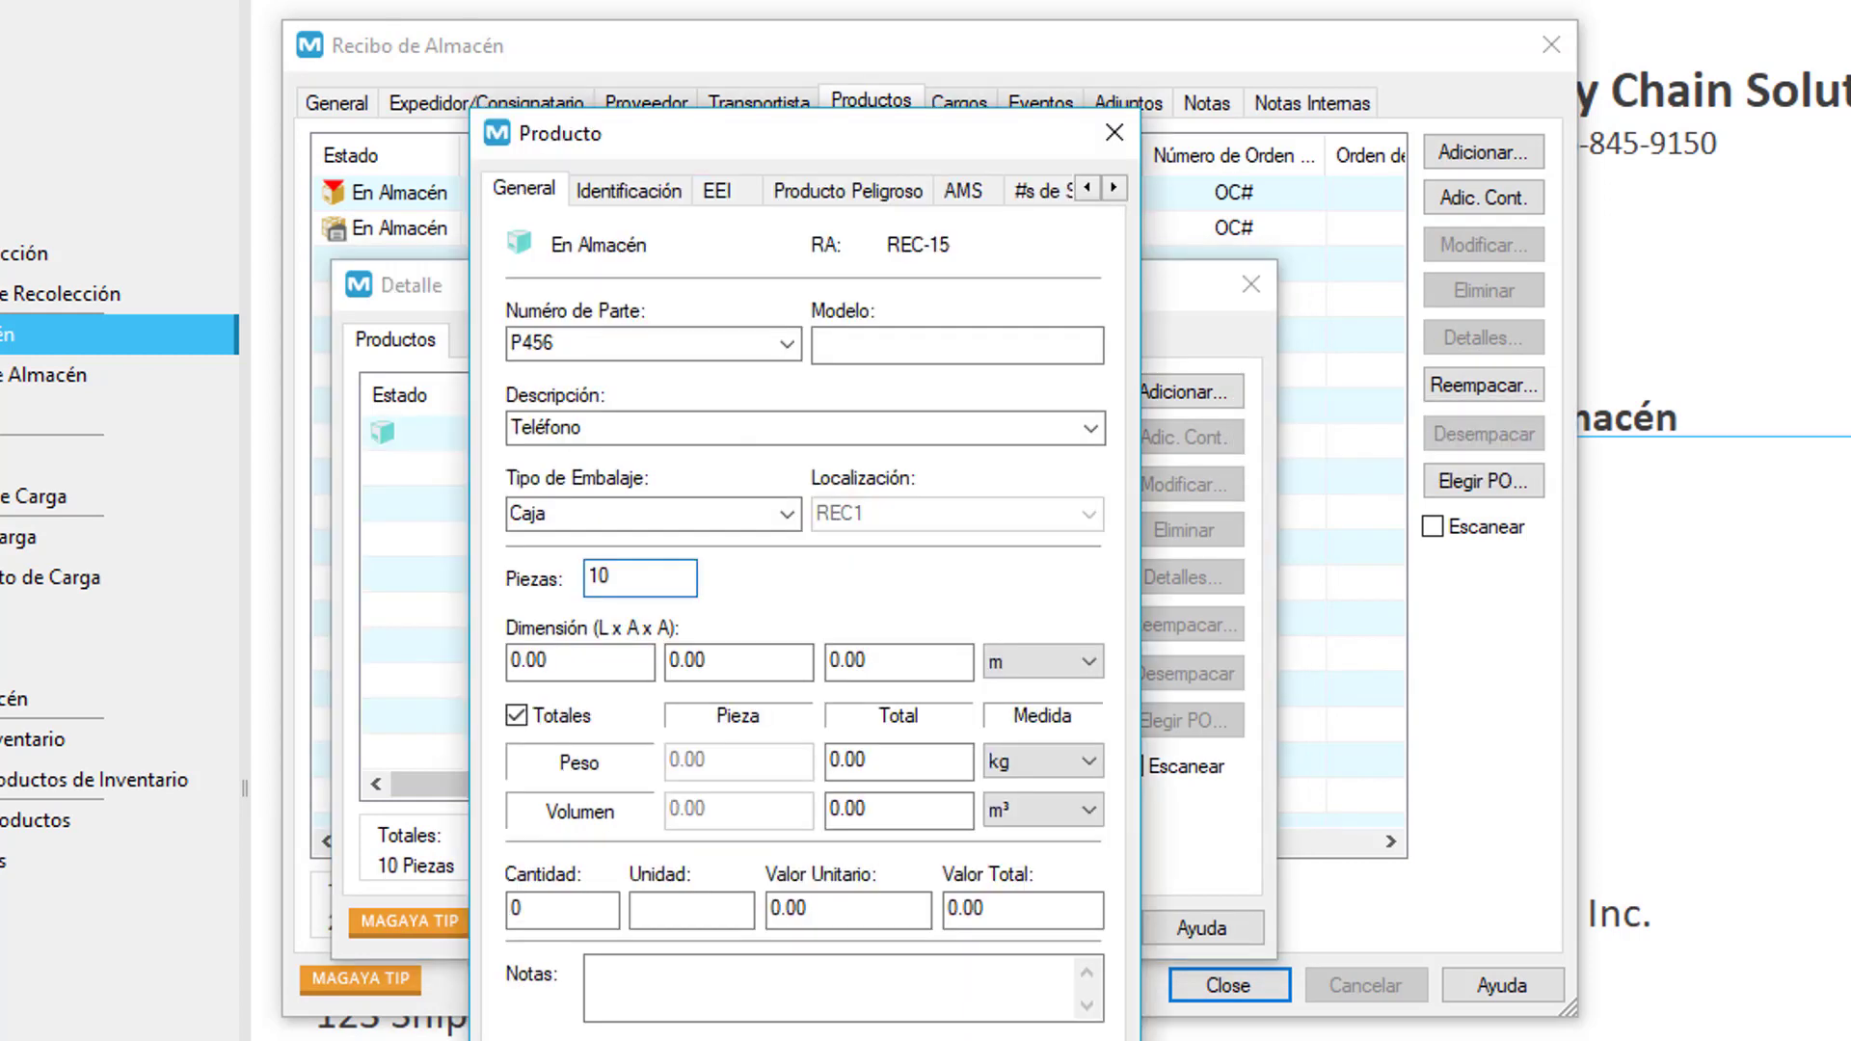
key(Return)
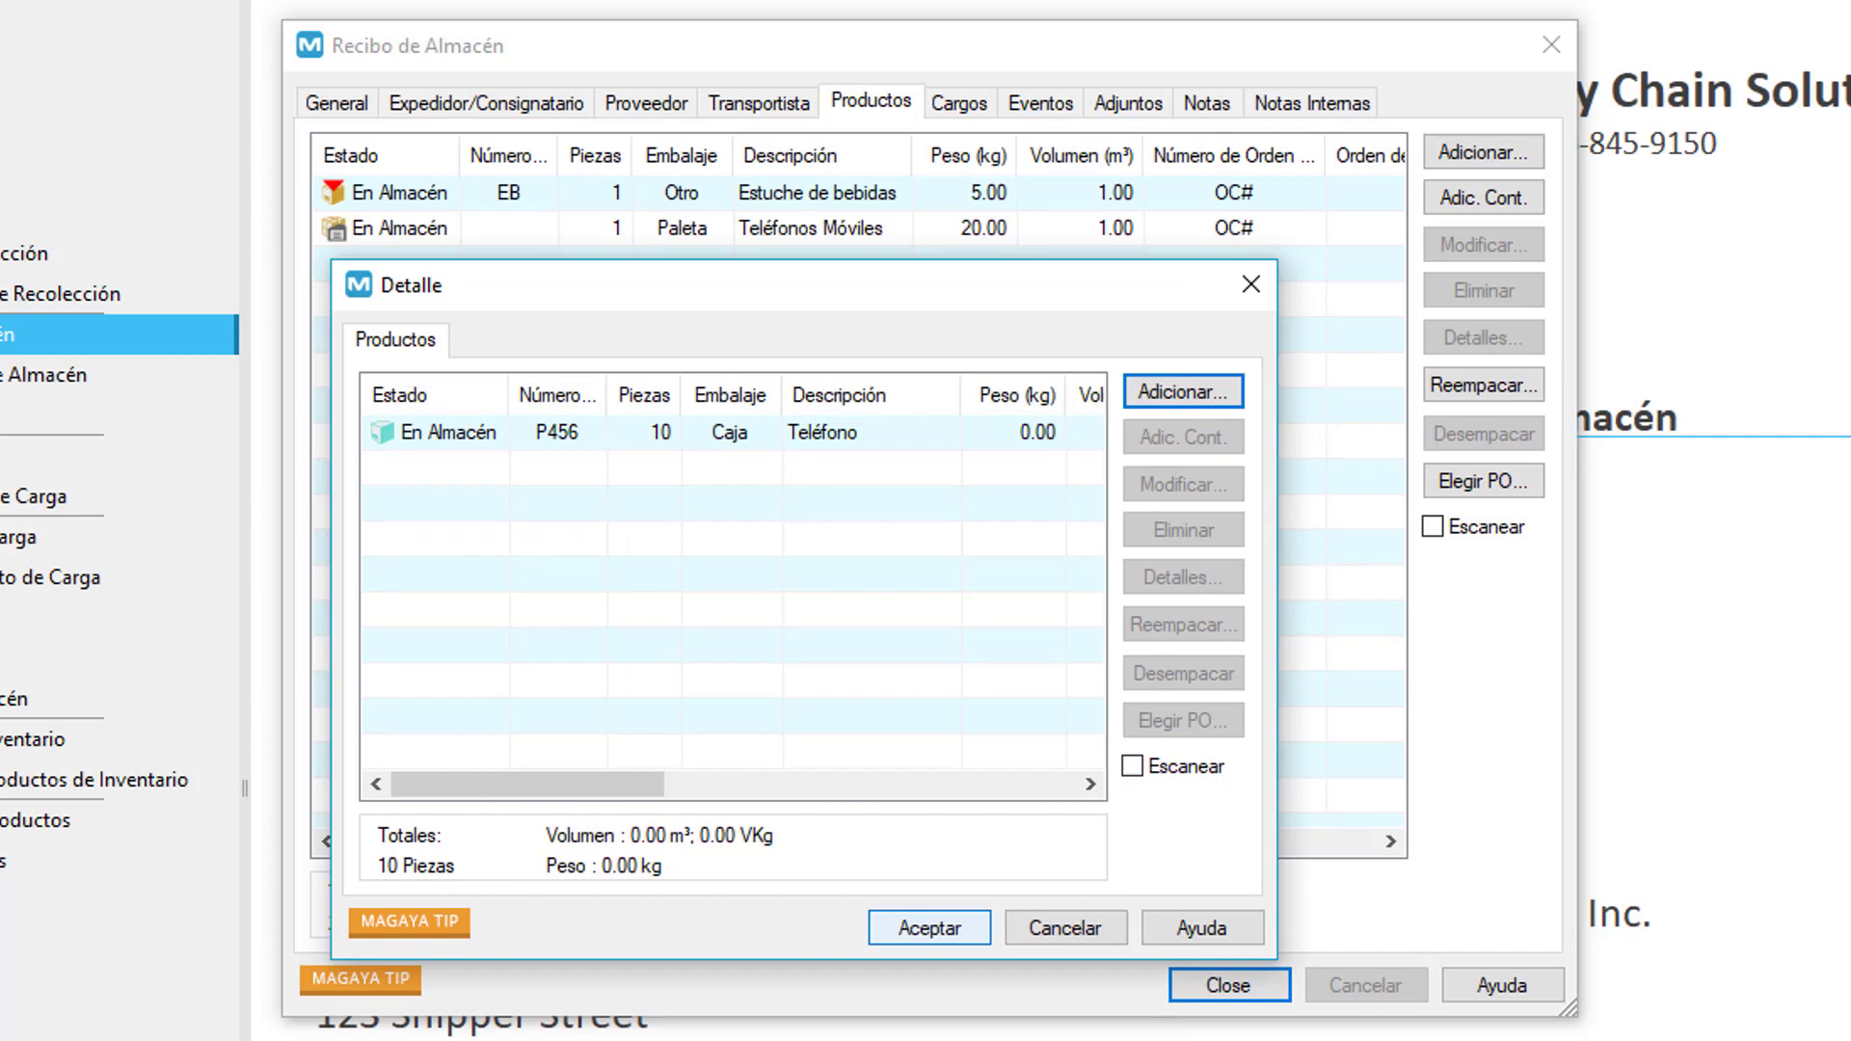
key(Return)
- Examine both stages of the repacking wizard without repacking, and the actions available for the EB item
click(1533, 386)
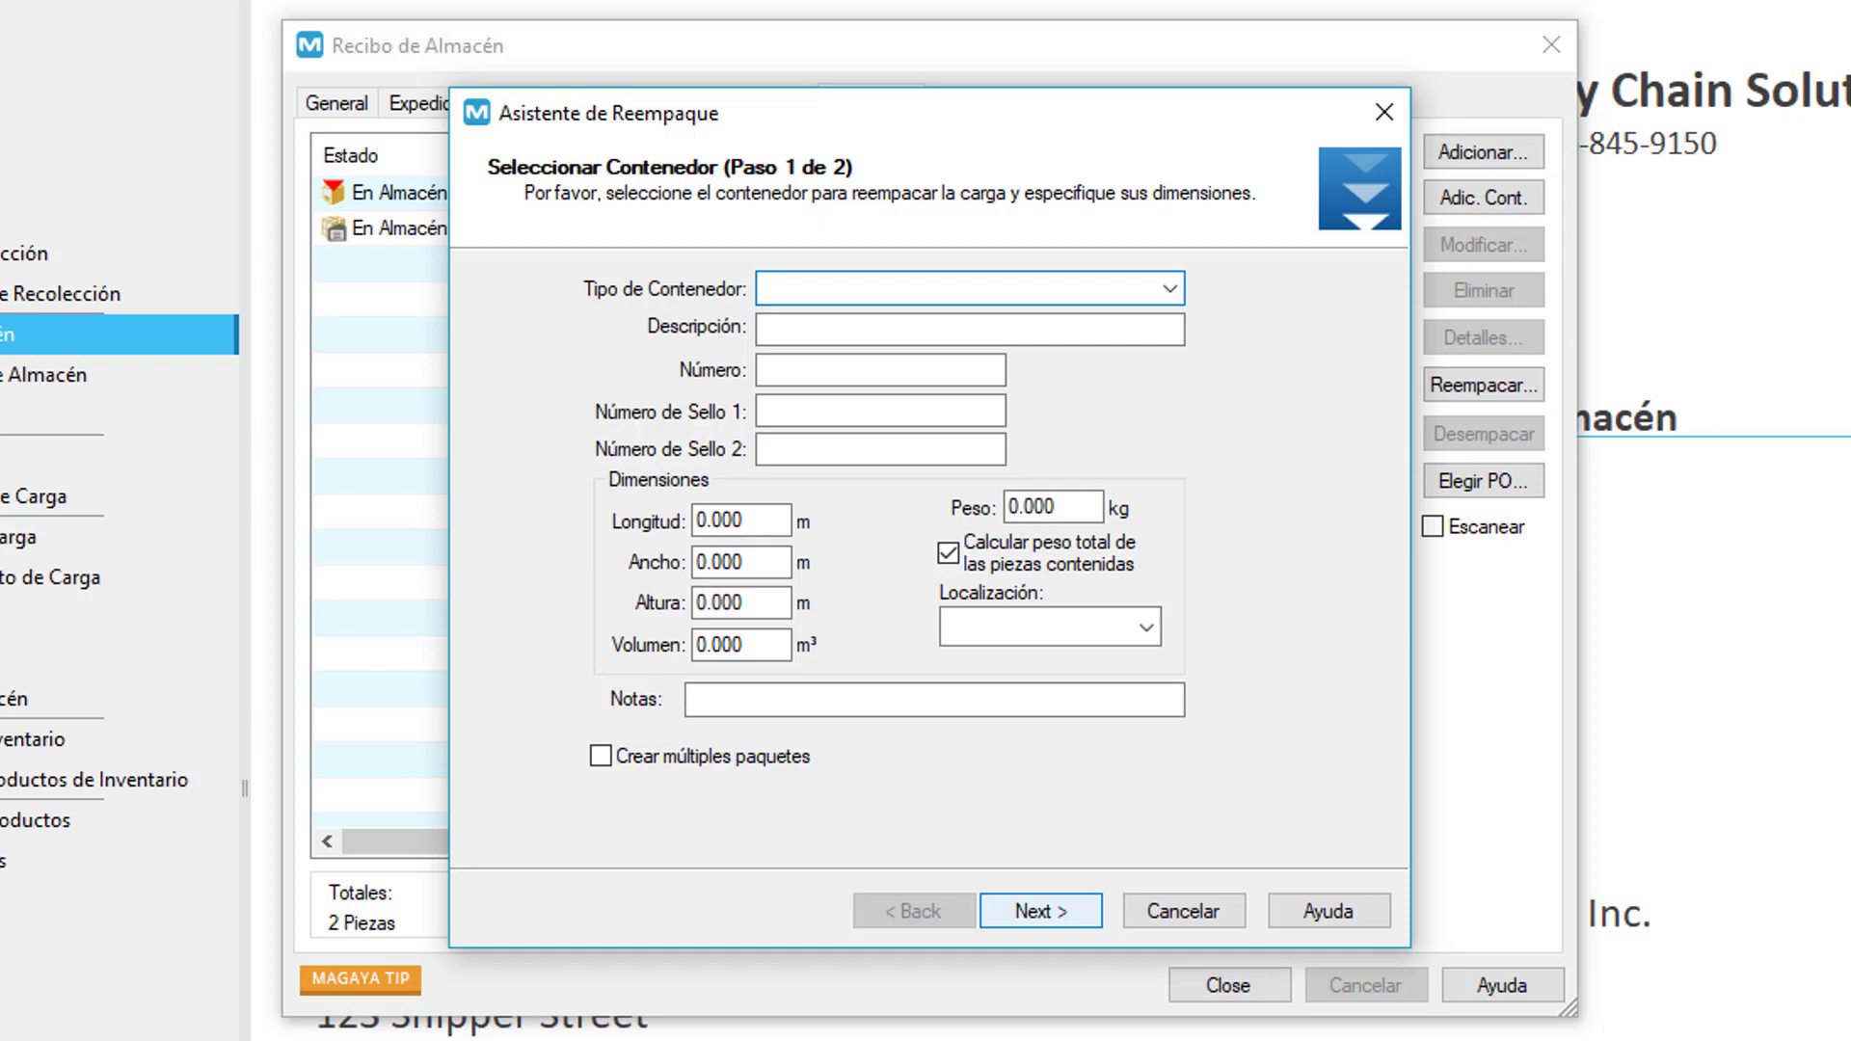
key(Return)
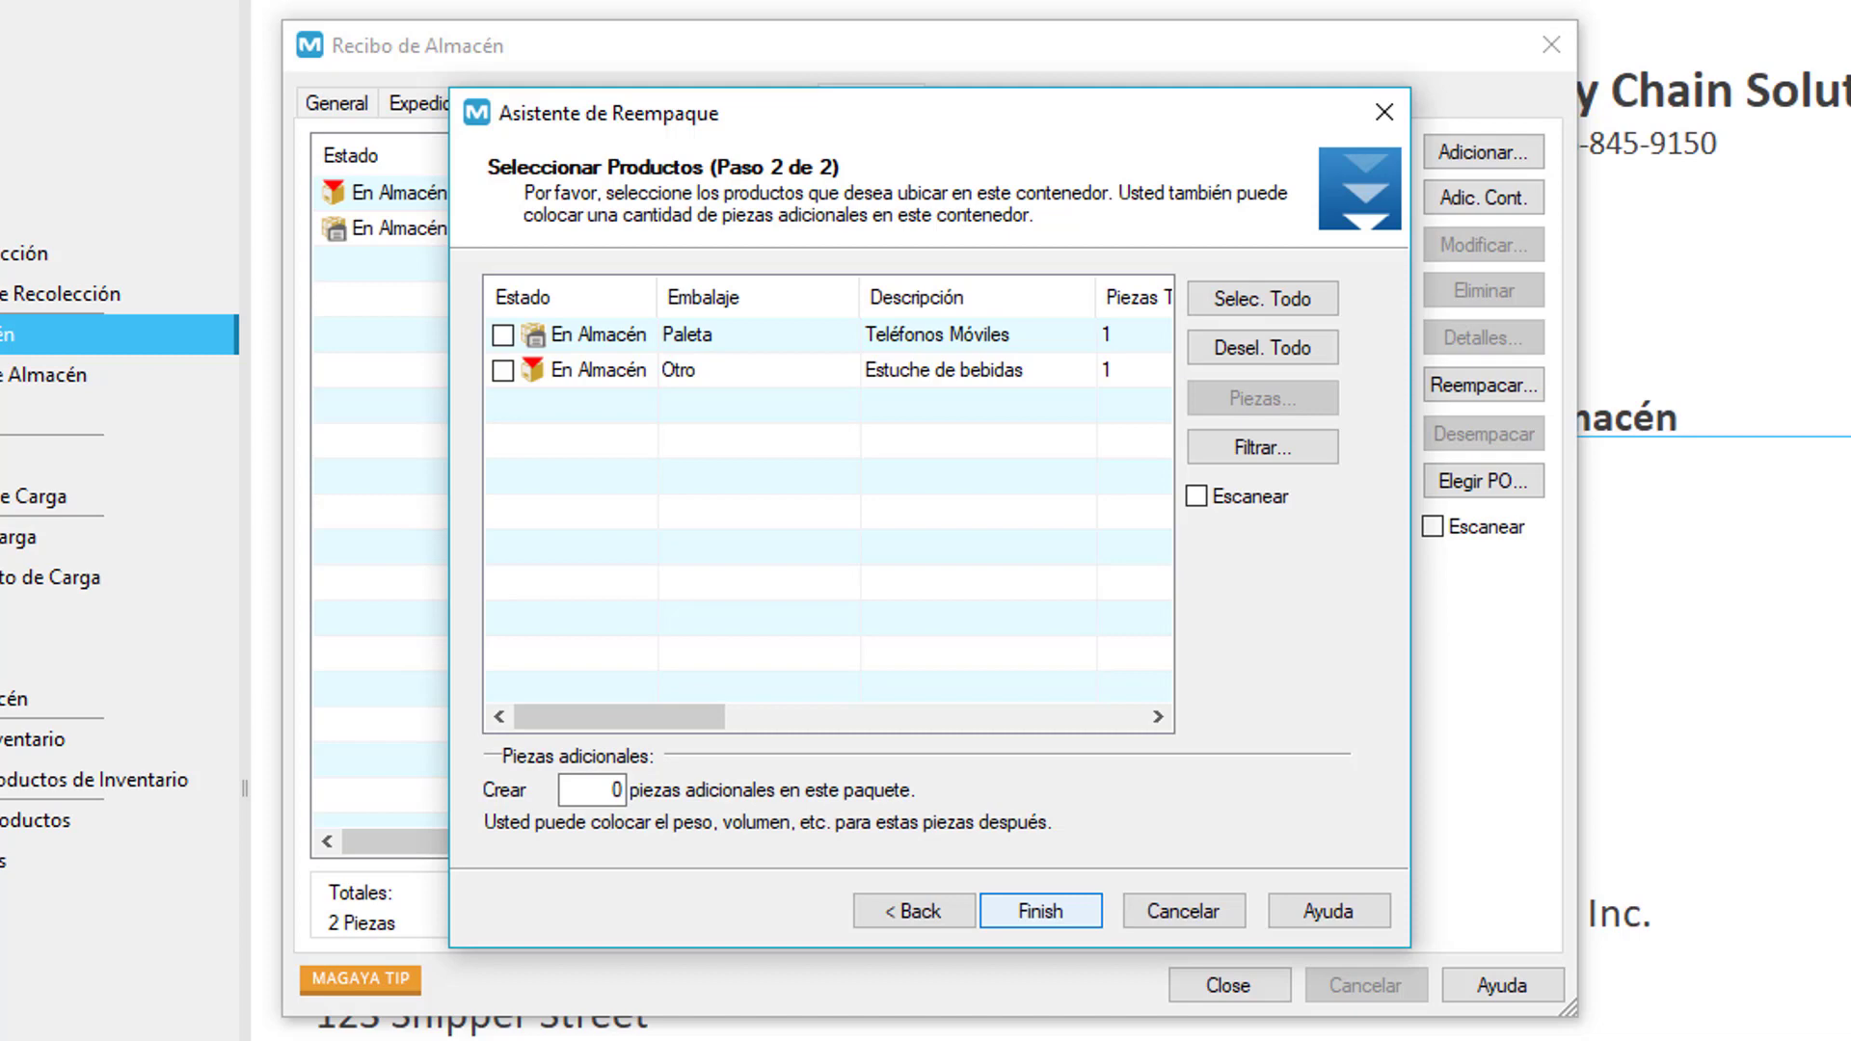
key(Escape)
right_click(480, 205)
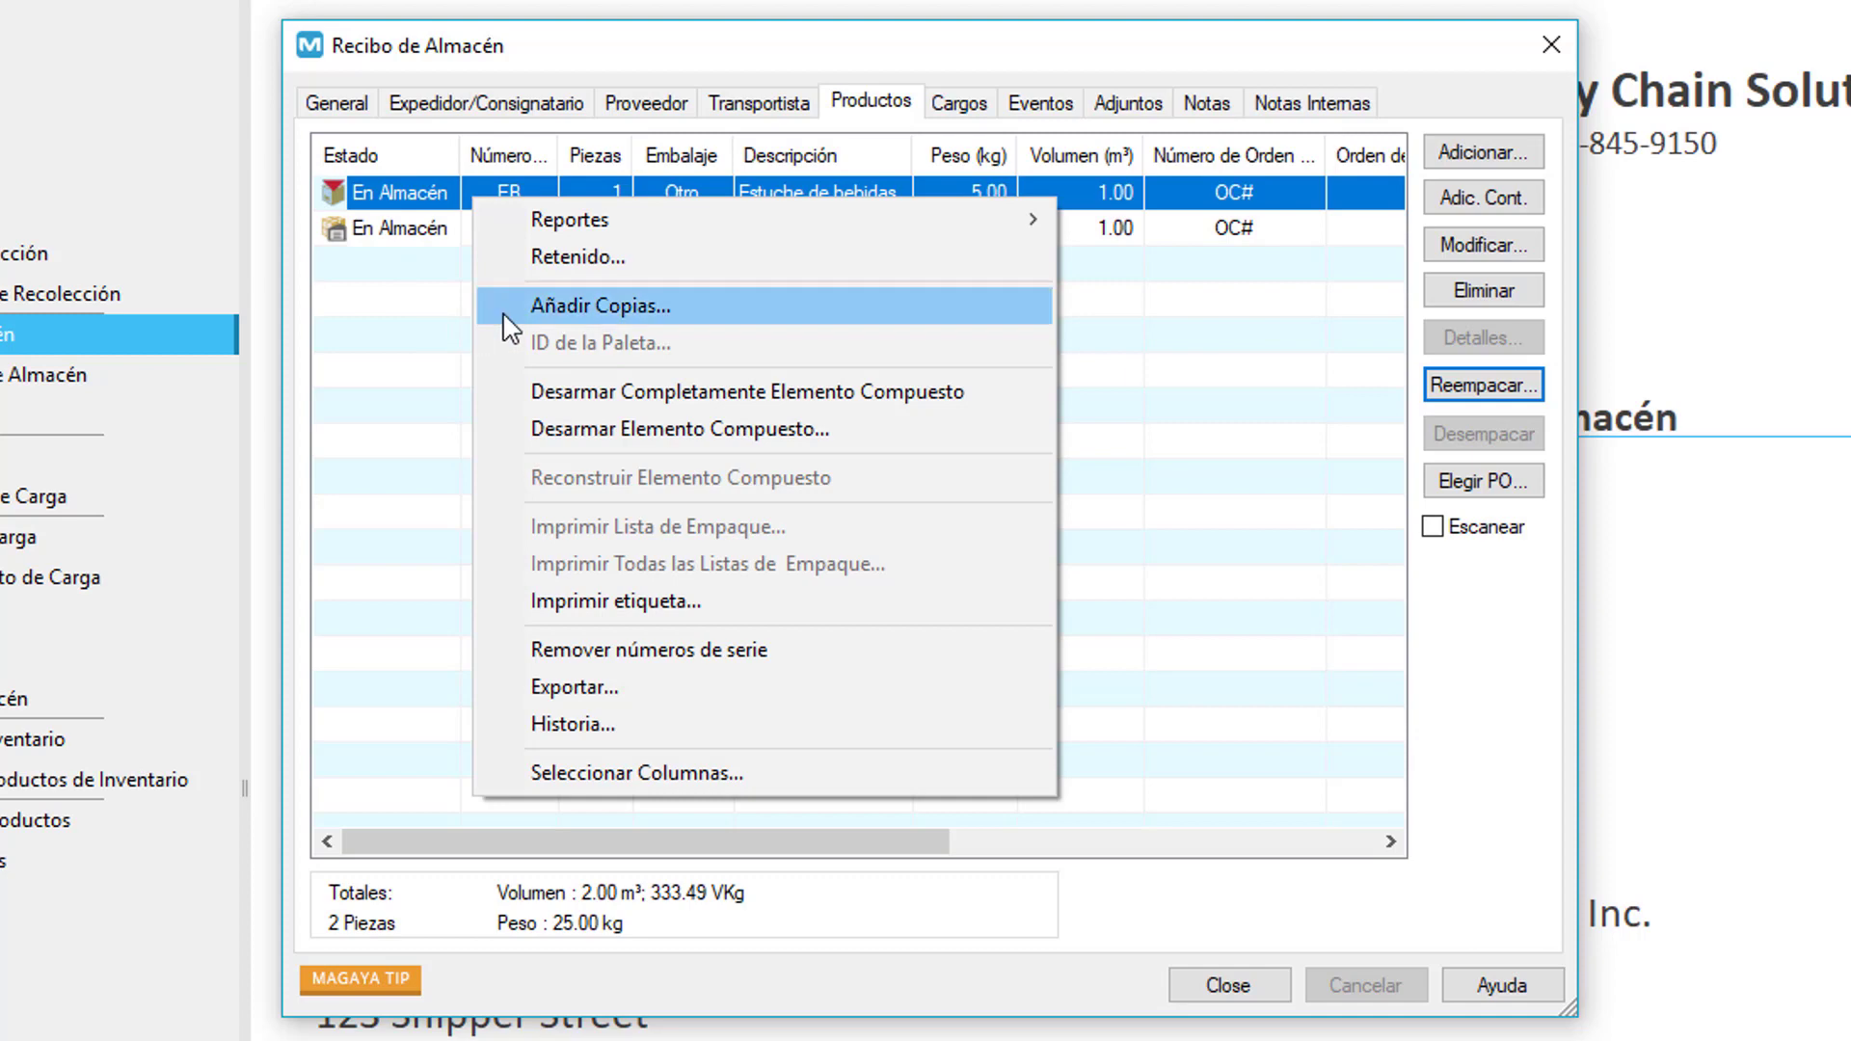
key(Escape)
- Add an Ingreso de Almacenaje income charge applied to Consignatario de Miami, Inc., with quantity 5 and price 10,000
key(ctrl+Tab)
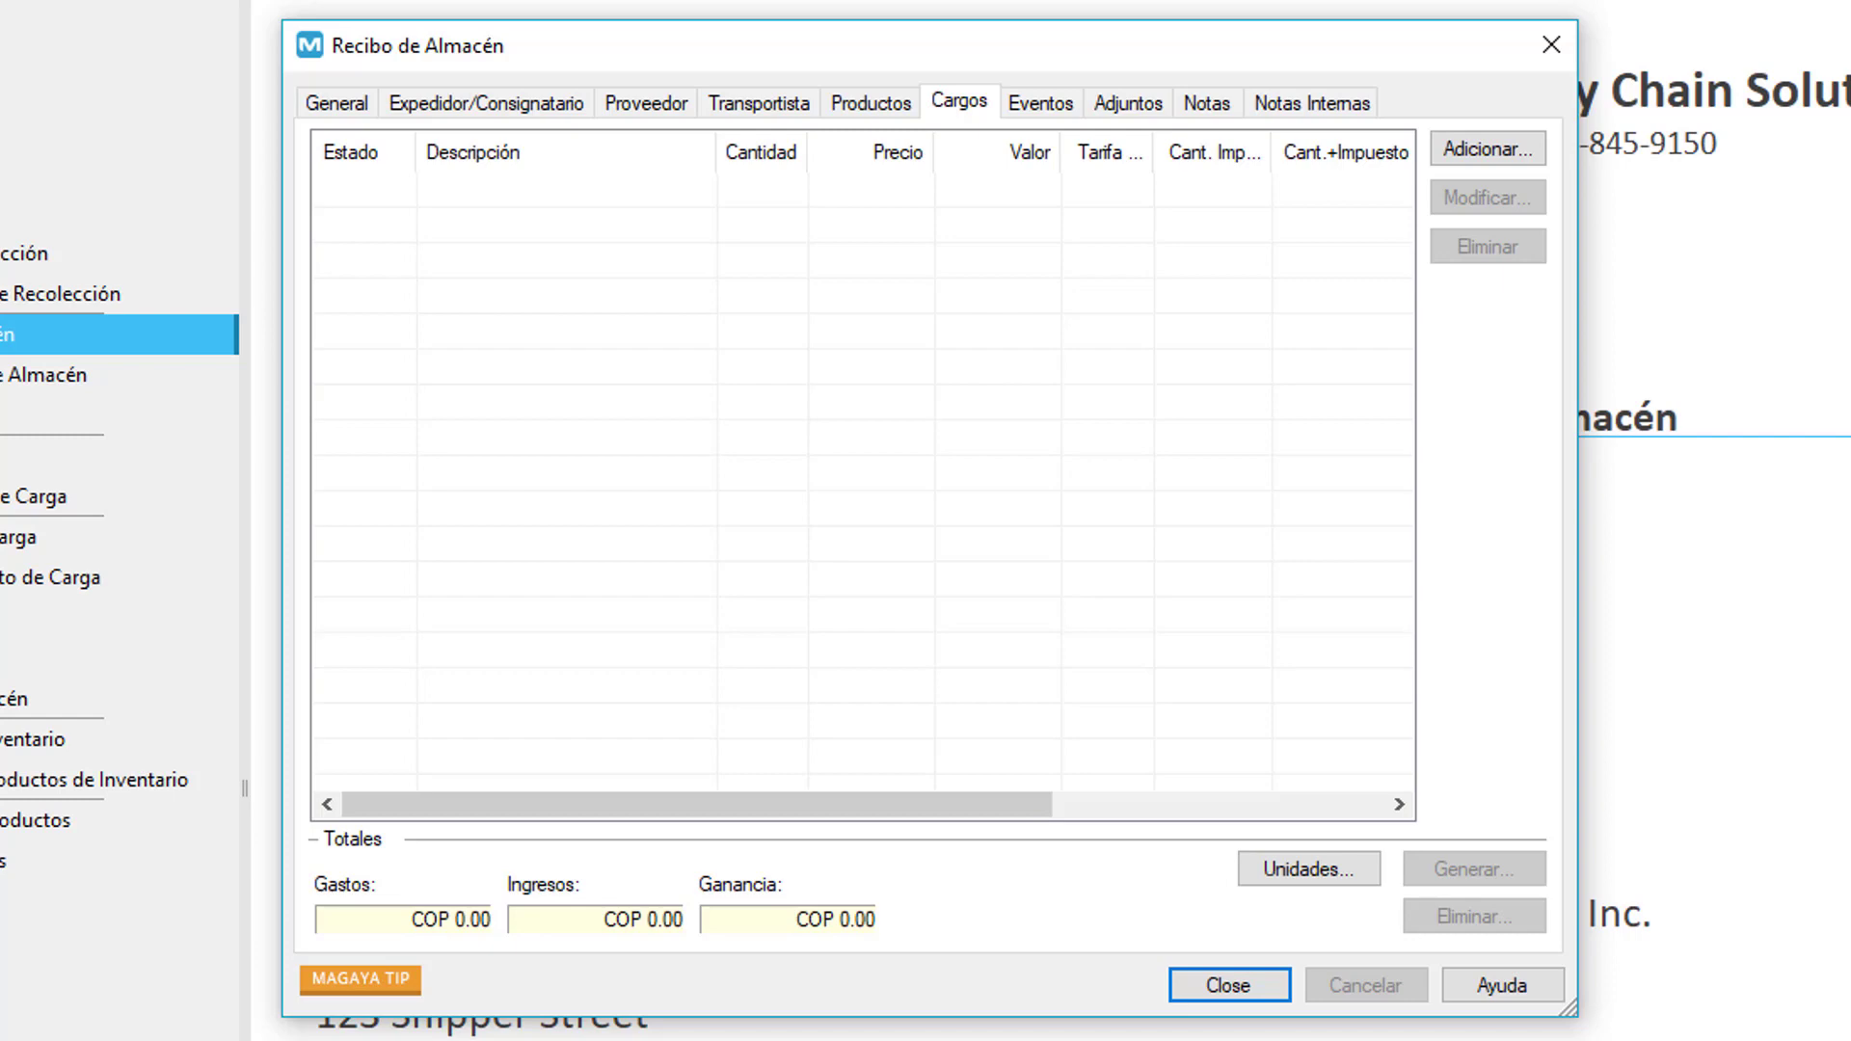
click(1446, 159)
click(1523, 153)
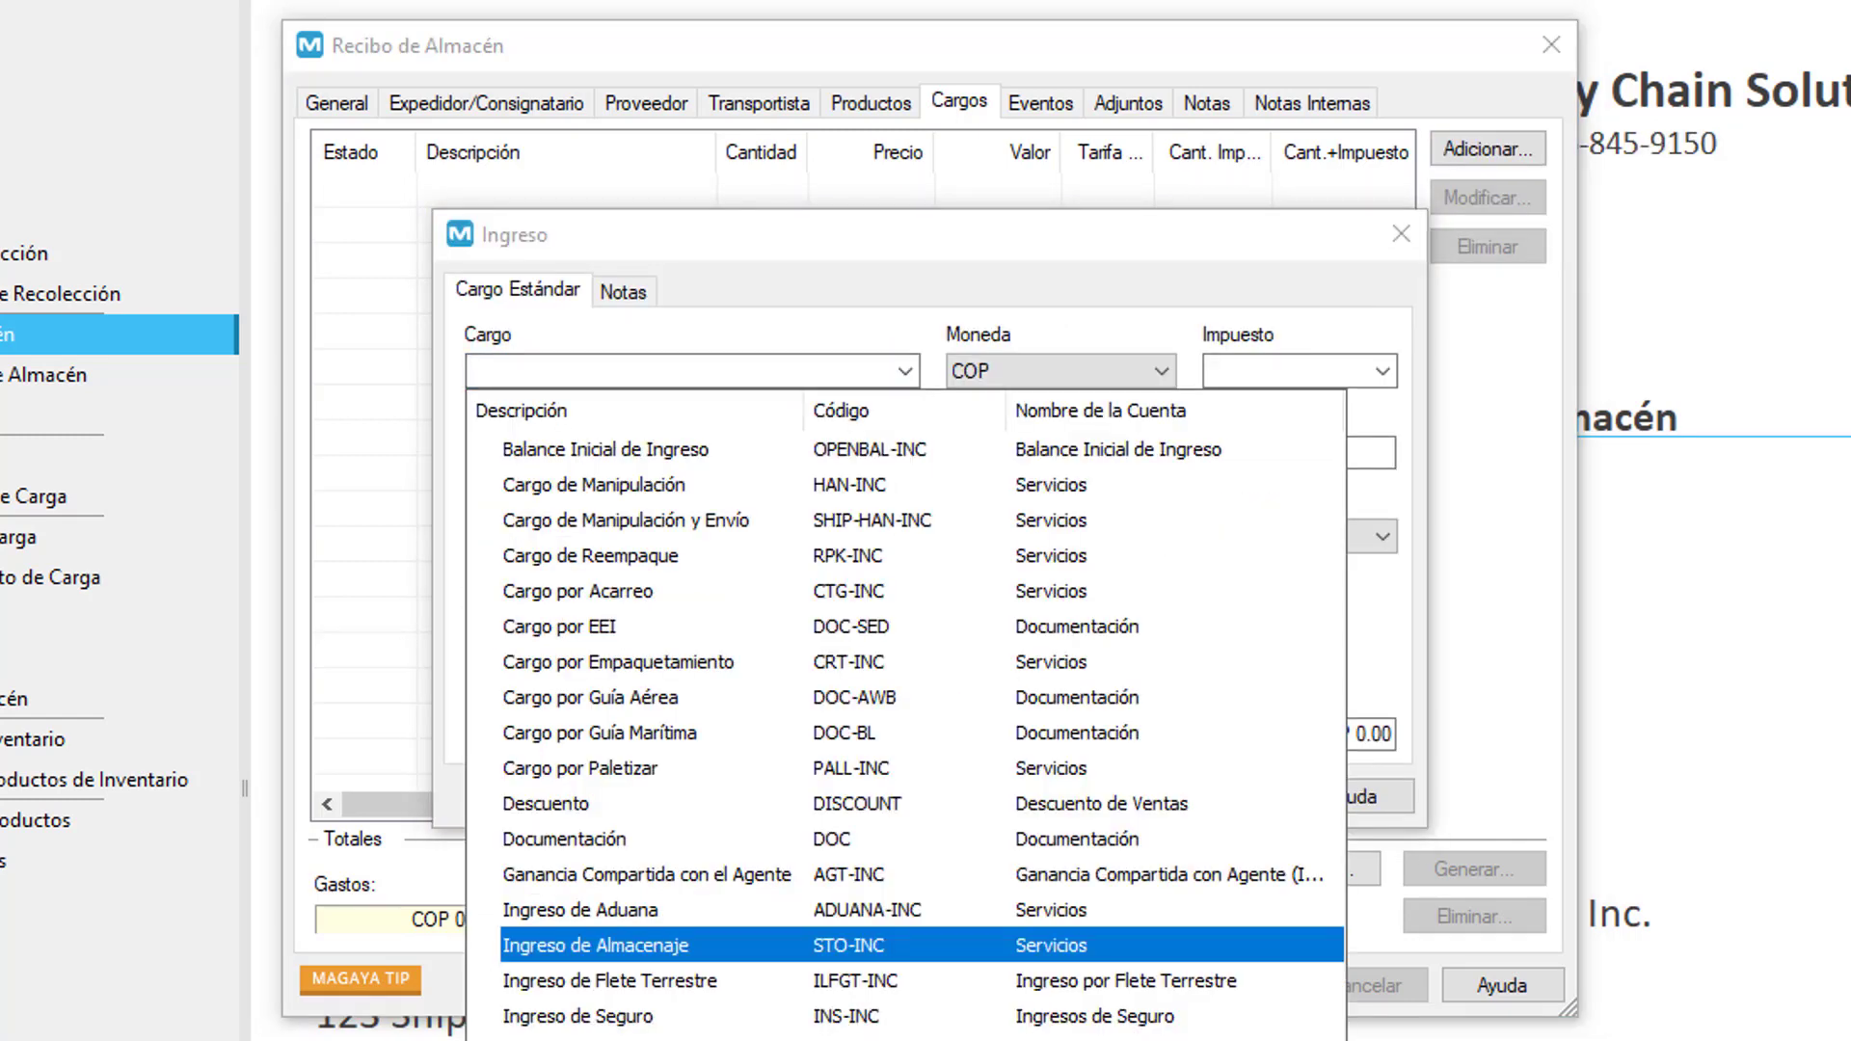
click(595, 944)
click(905, 536)
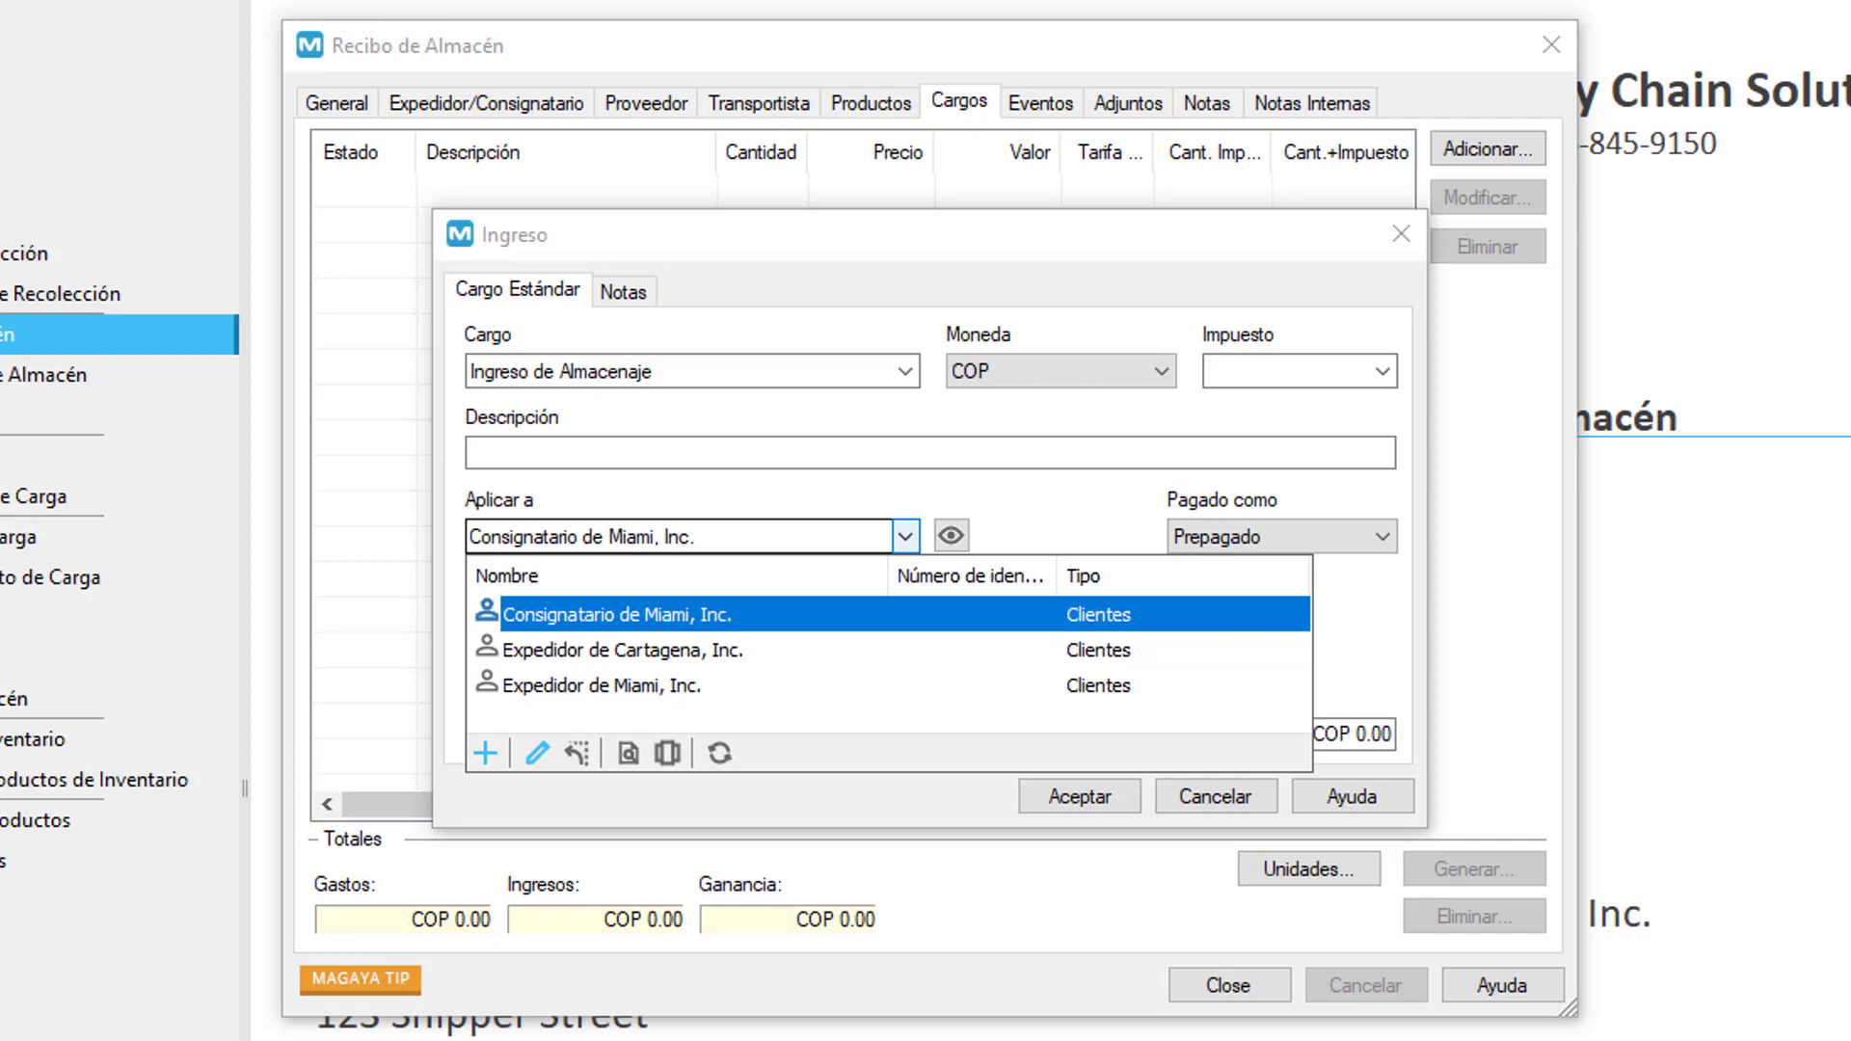
click(1116, 798)
click(1116, 797)
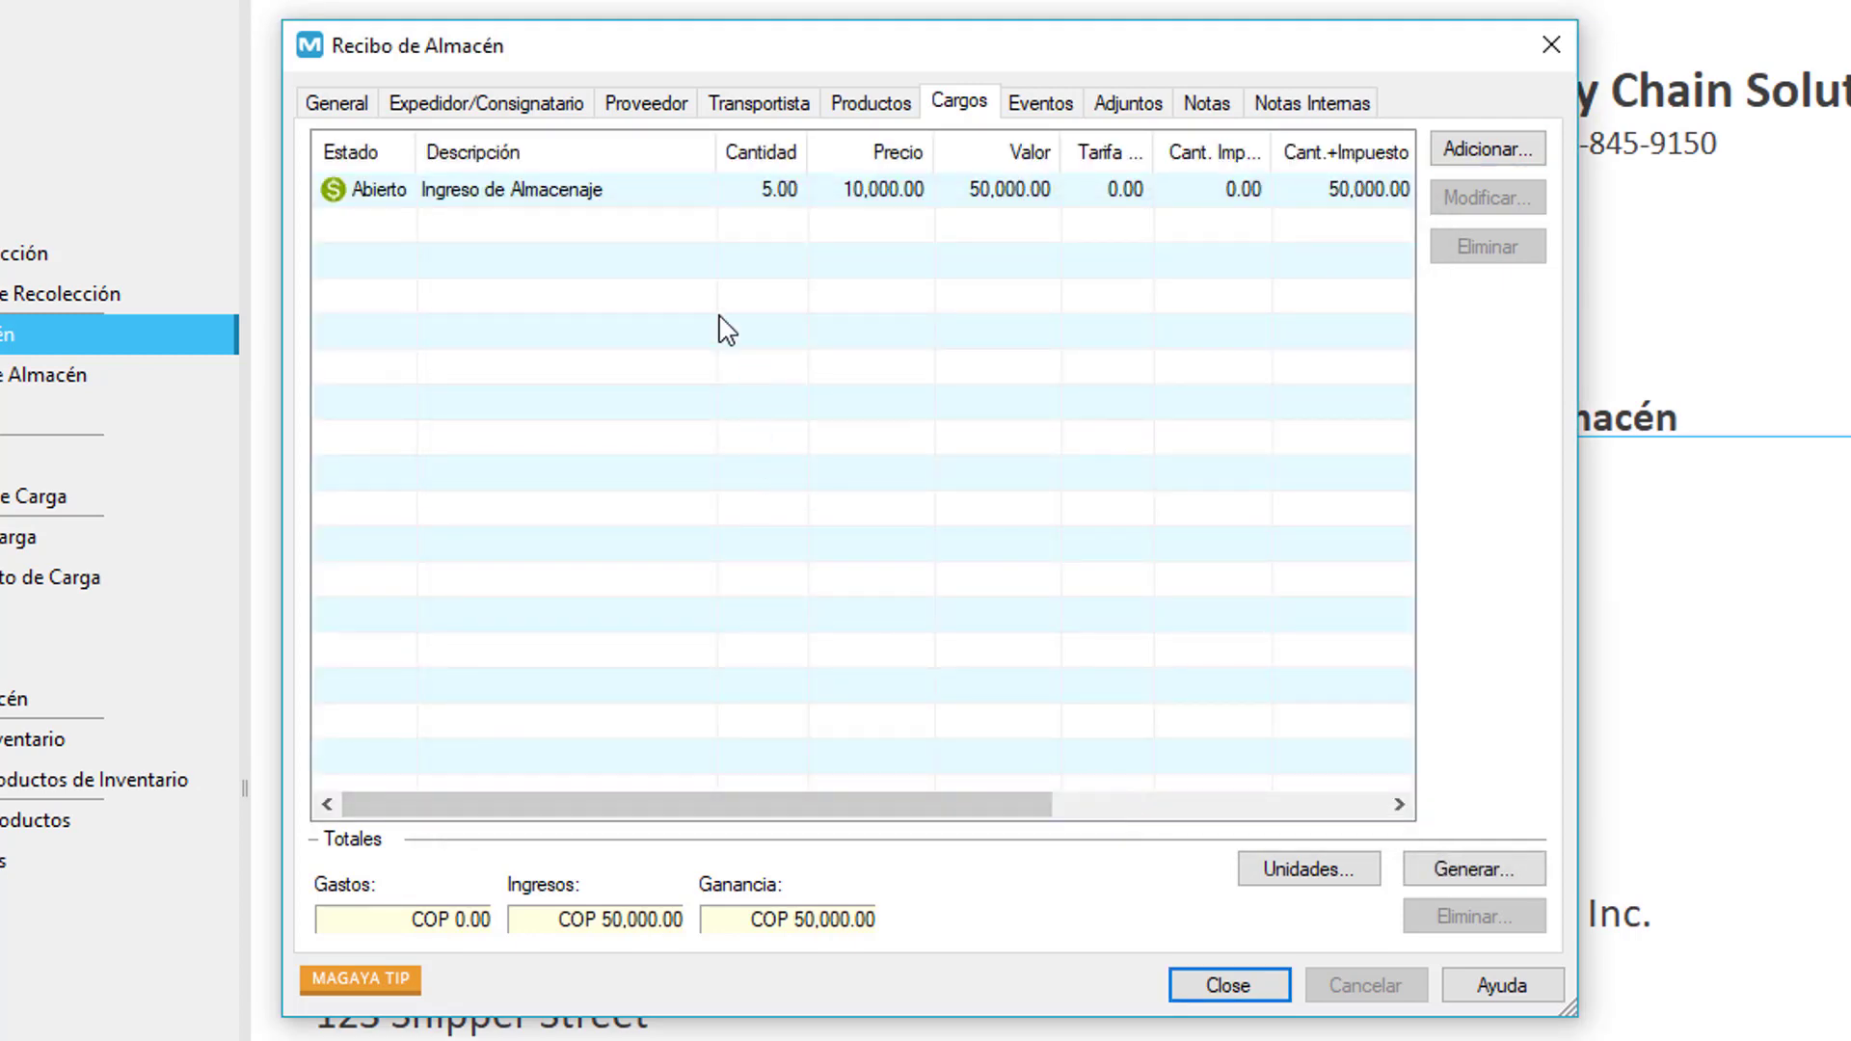
right_click(629, 193)
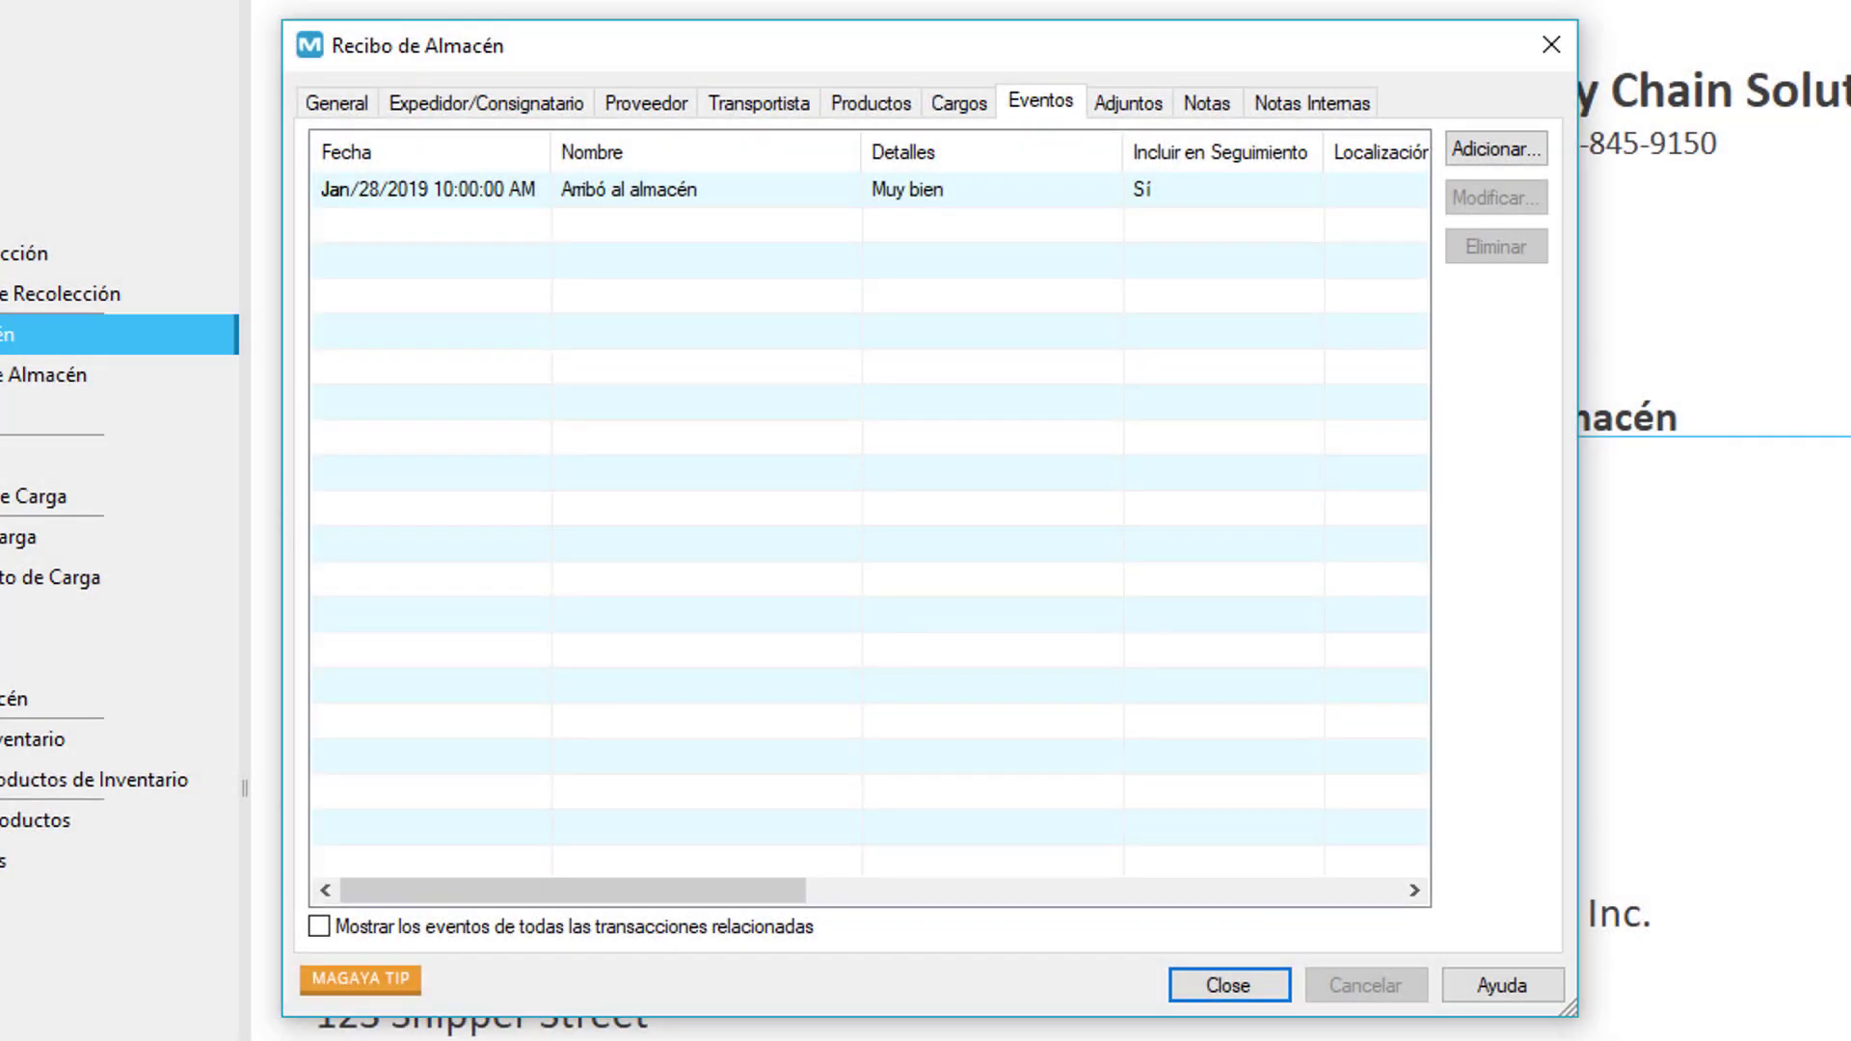
- Review the receipt's arrival event, attachments, public notes and internal notes, and close the warehouse receipt
double_click(538, 193)
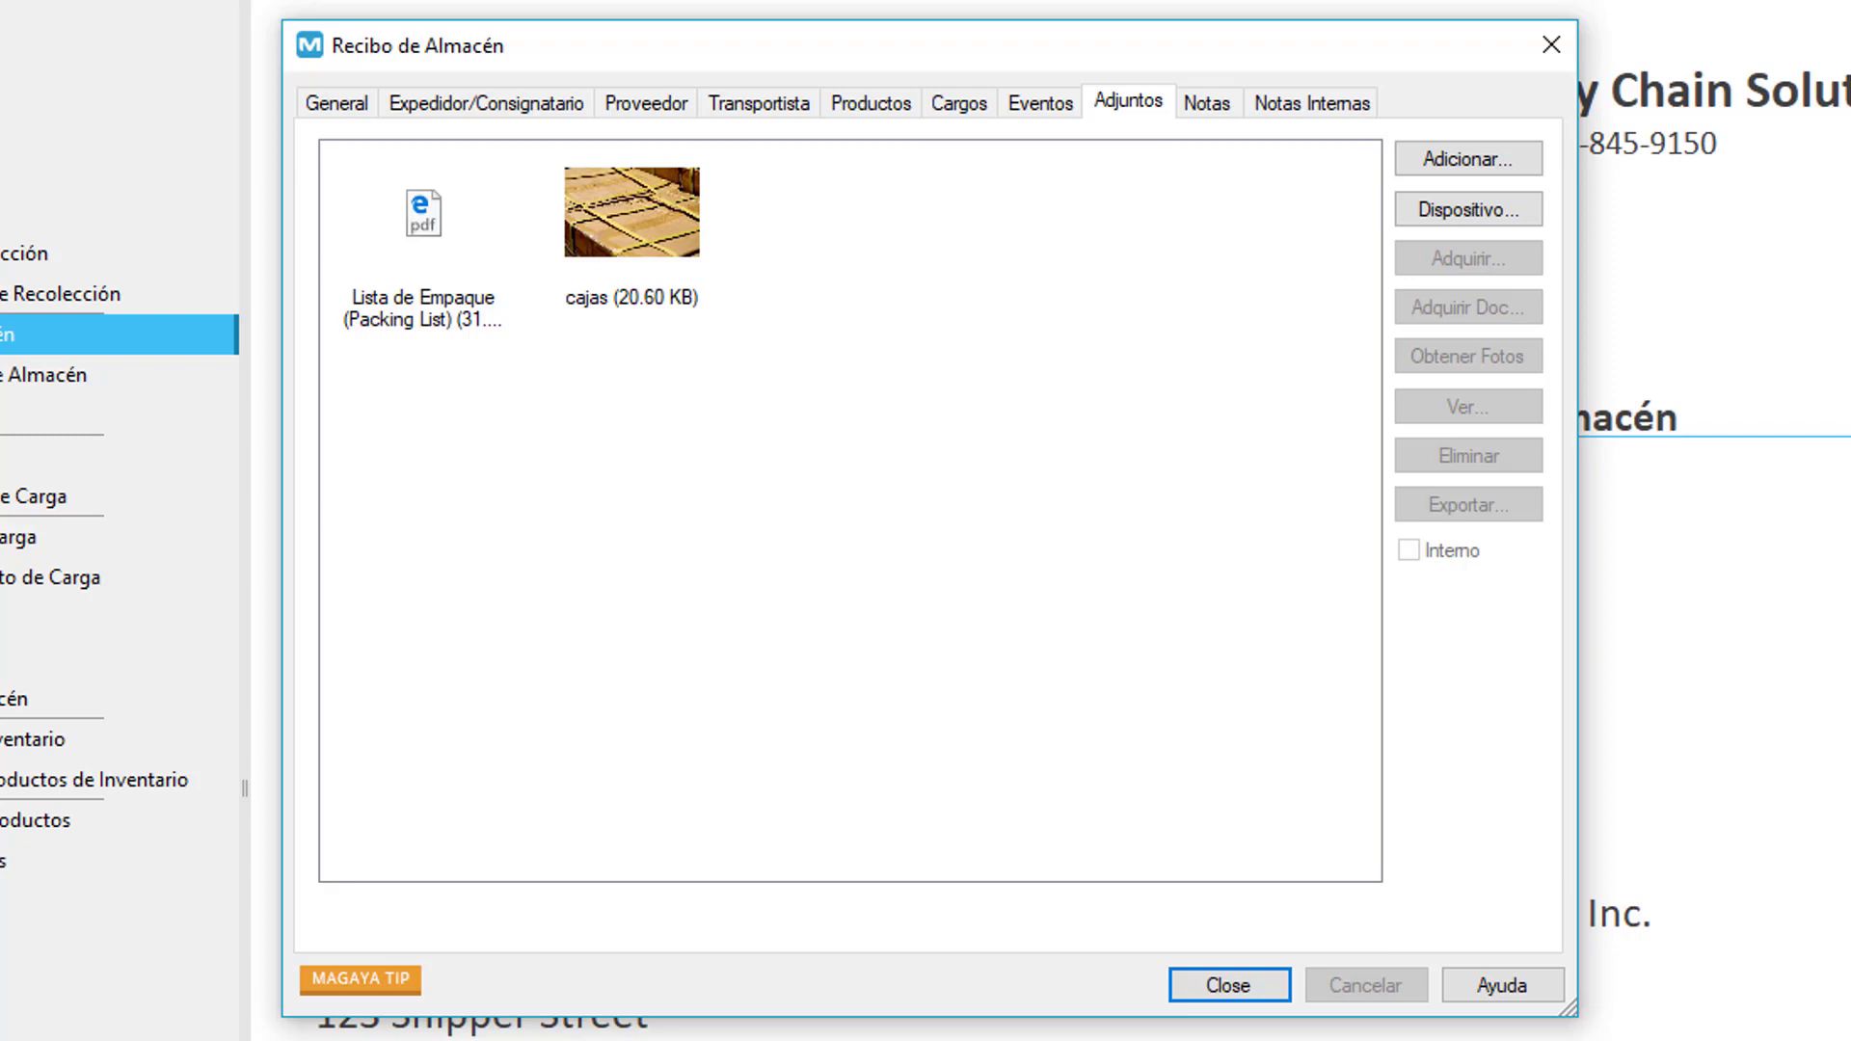
key(ctrl+Tab)
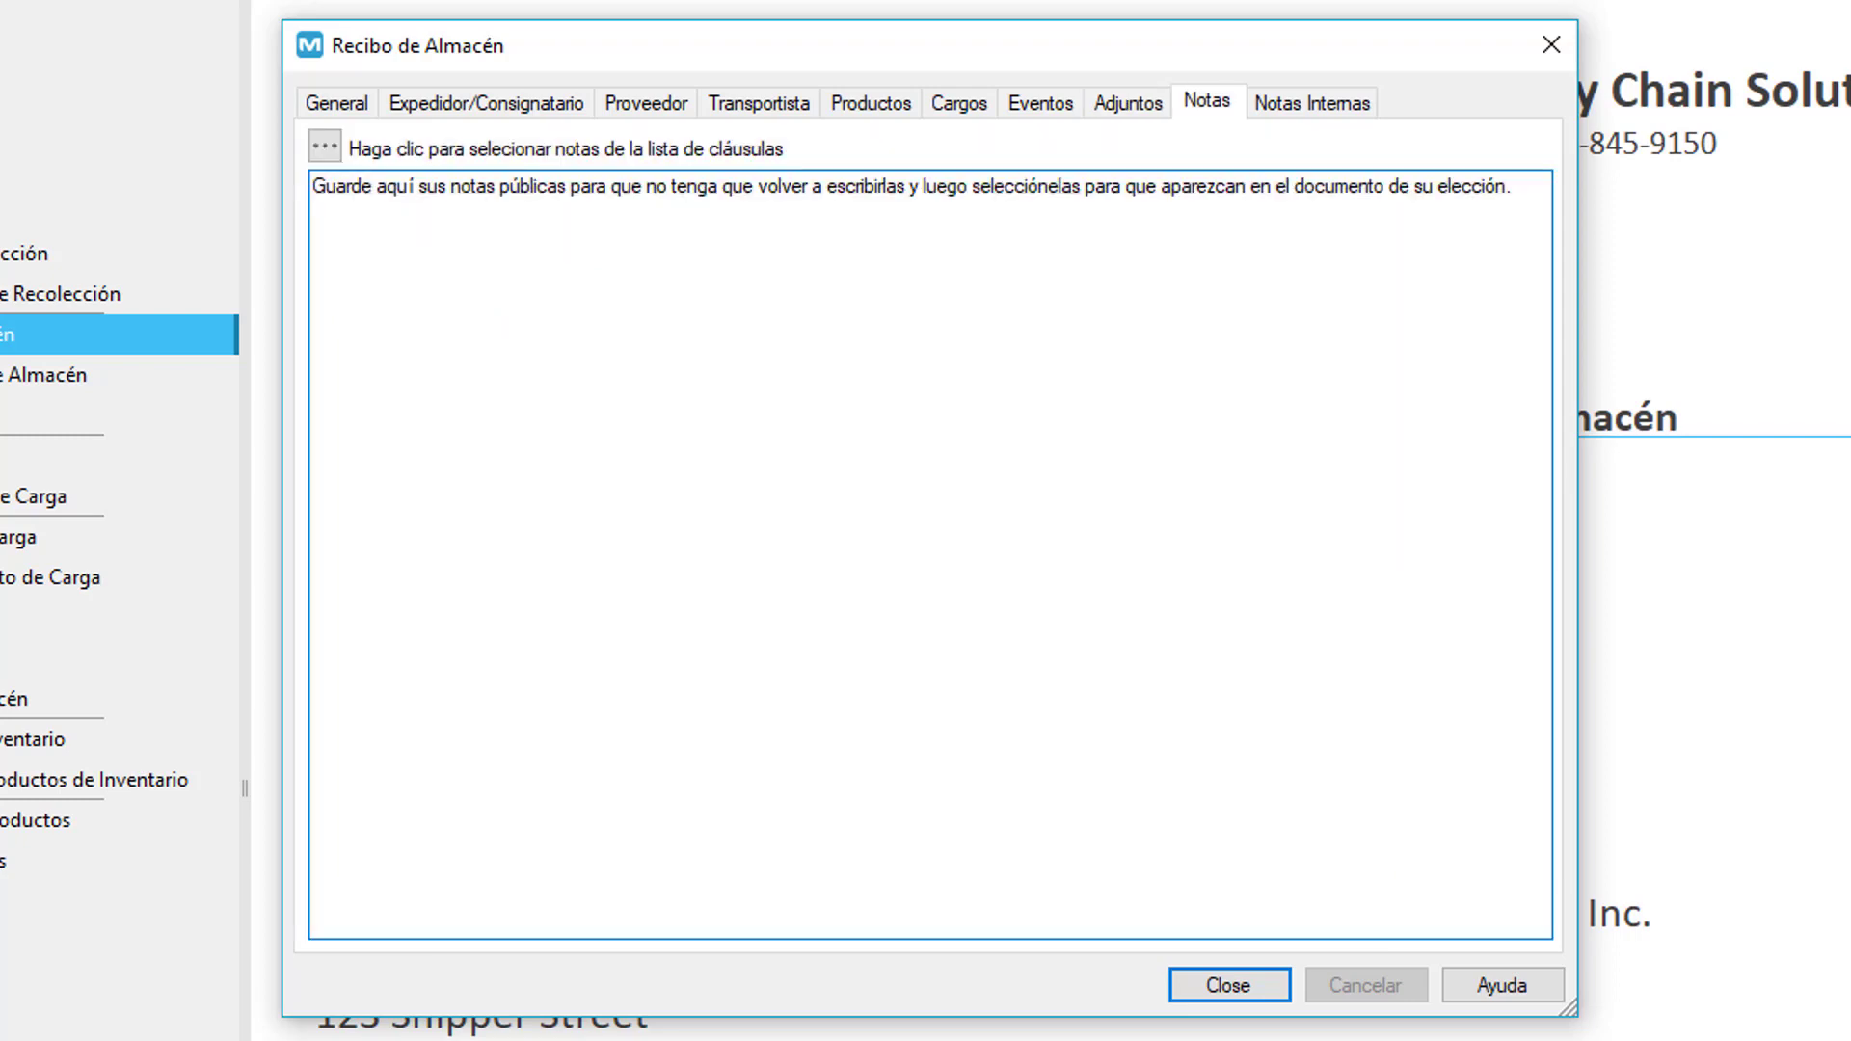
key(ctrl+Tab)
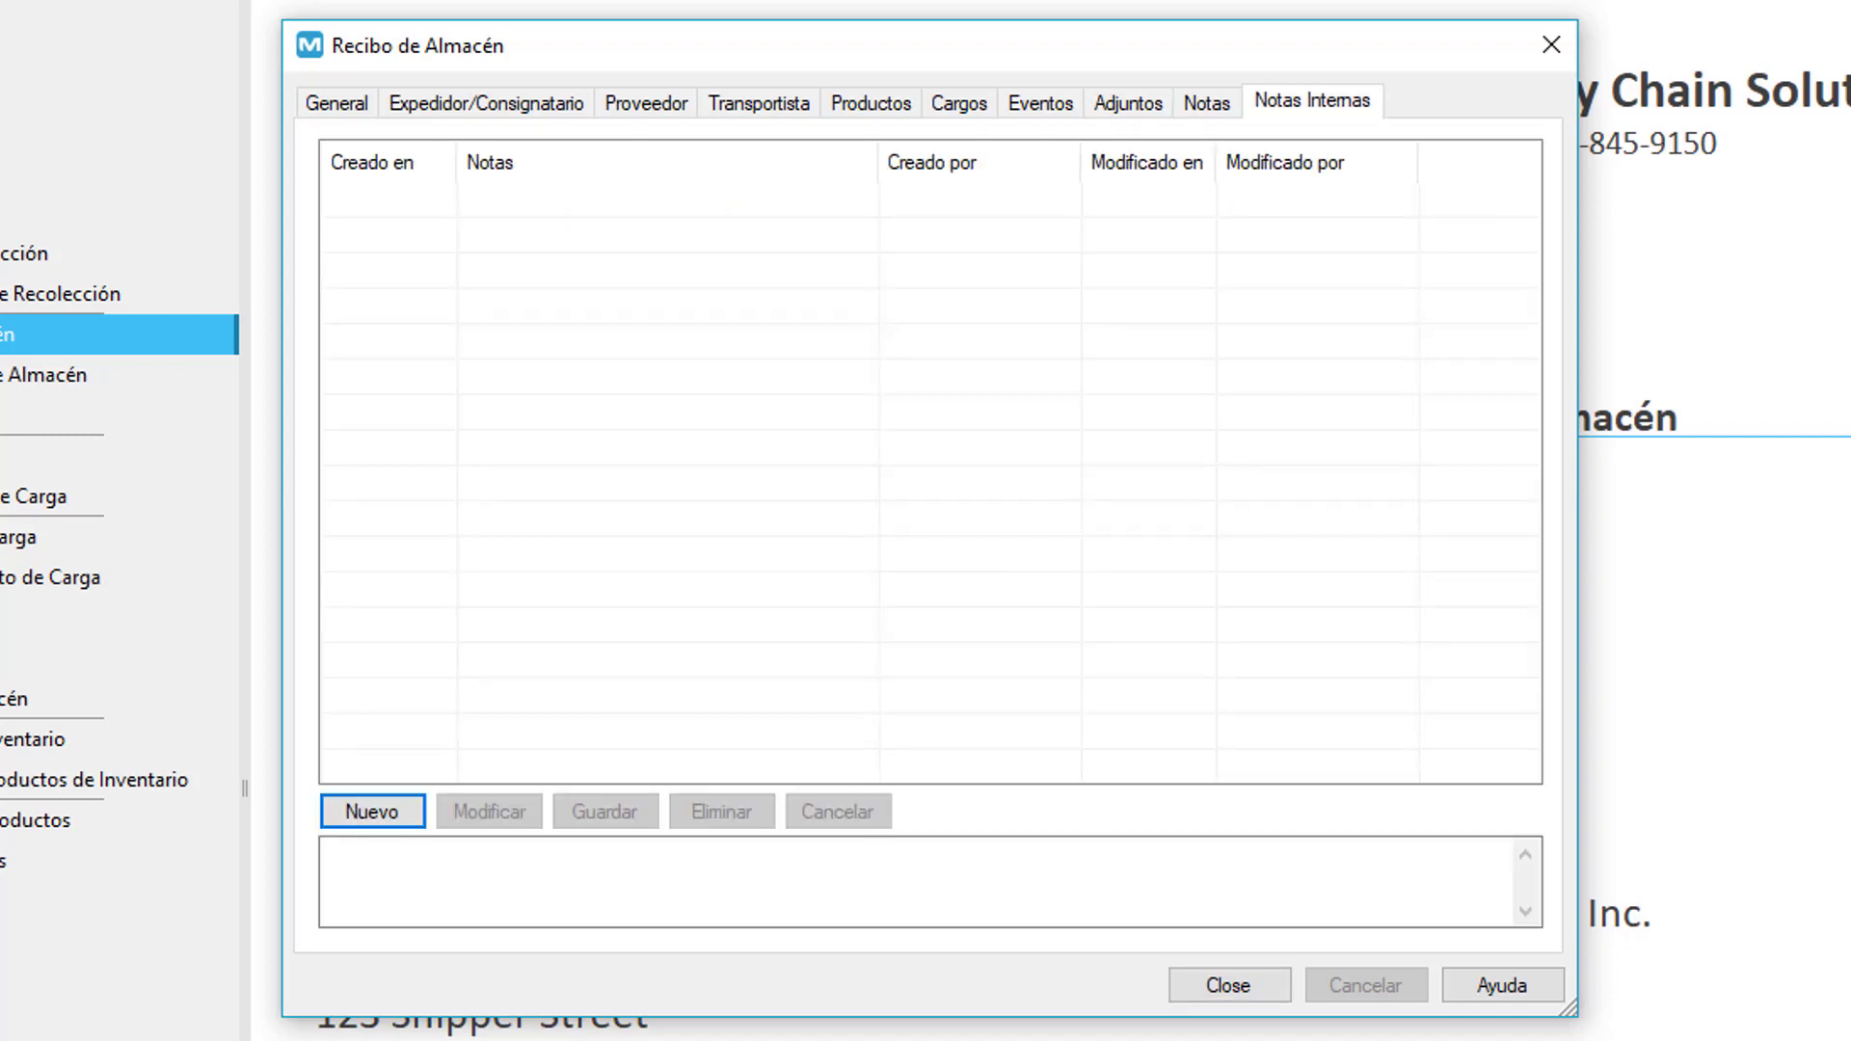
key(Tab)
key(Return)
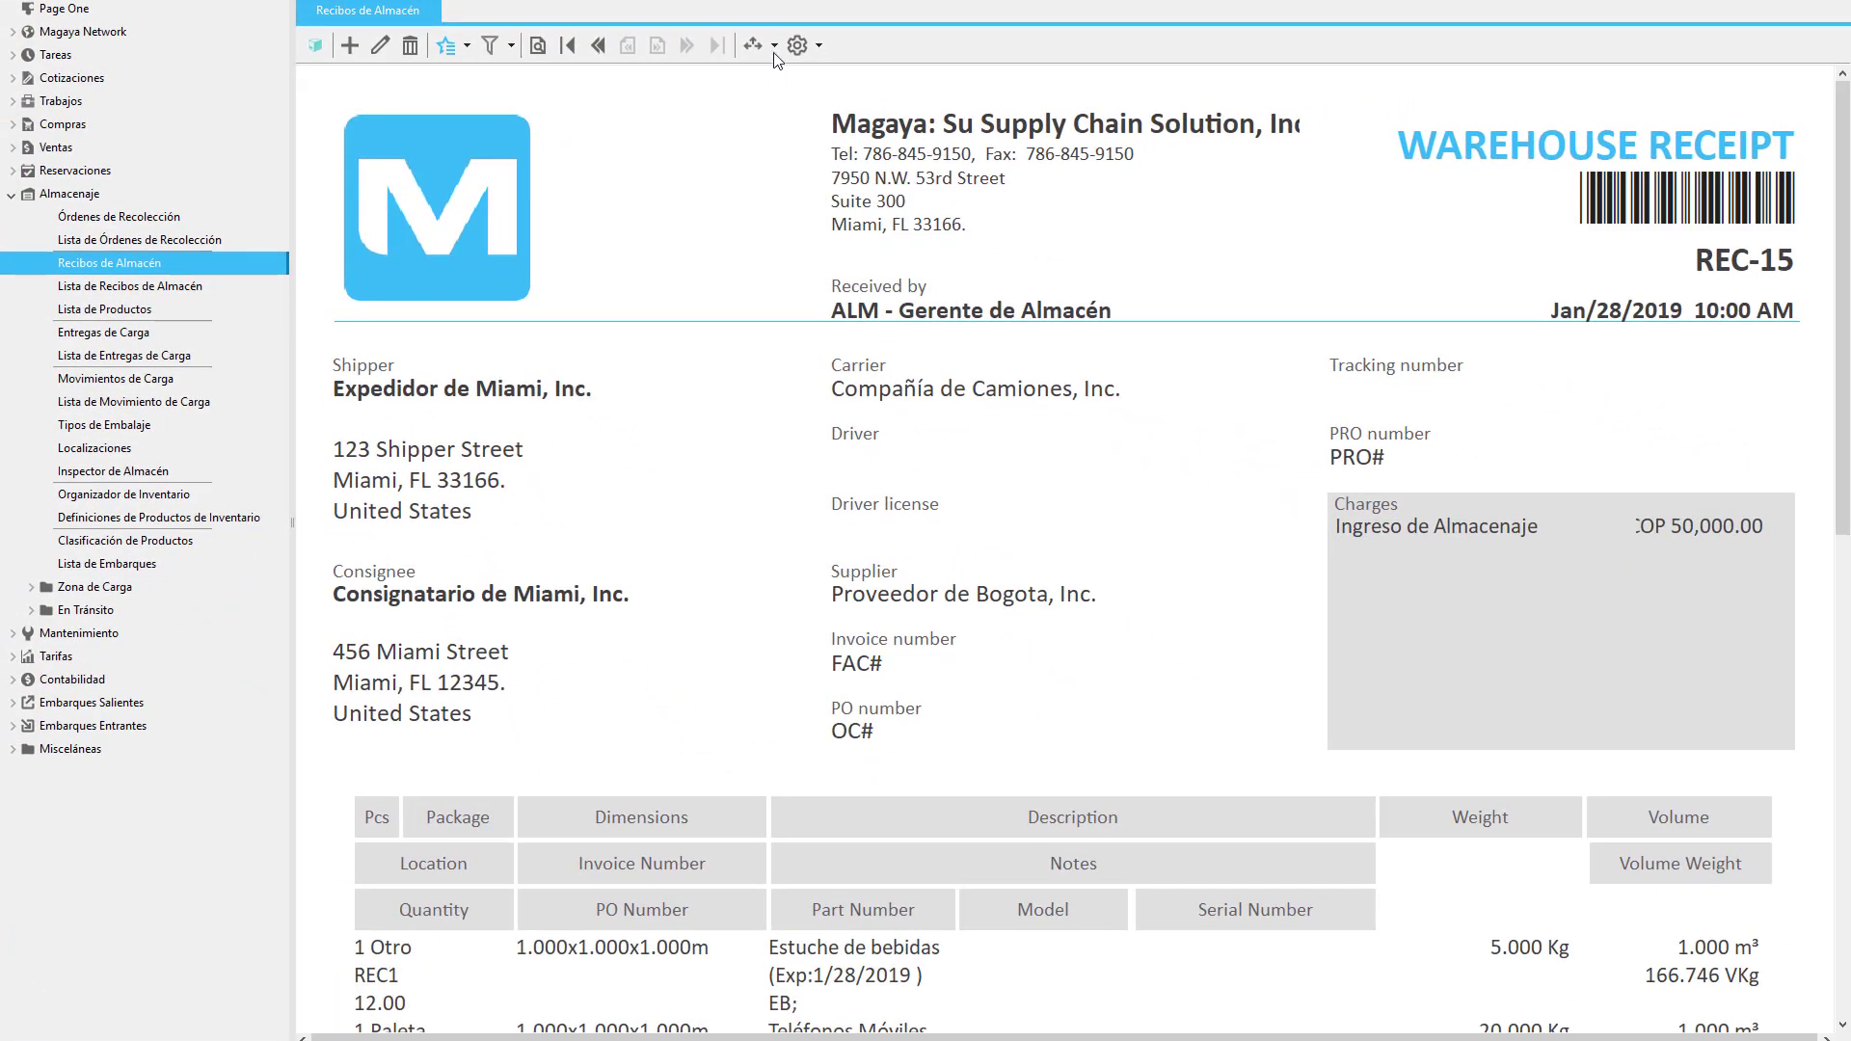
- Examine the document templates available for warehouse receipt REC-15 and the options for sending it by email
click(771, 45)
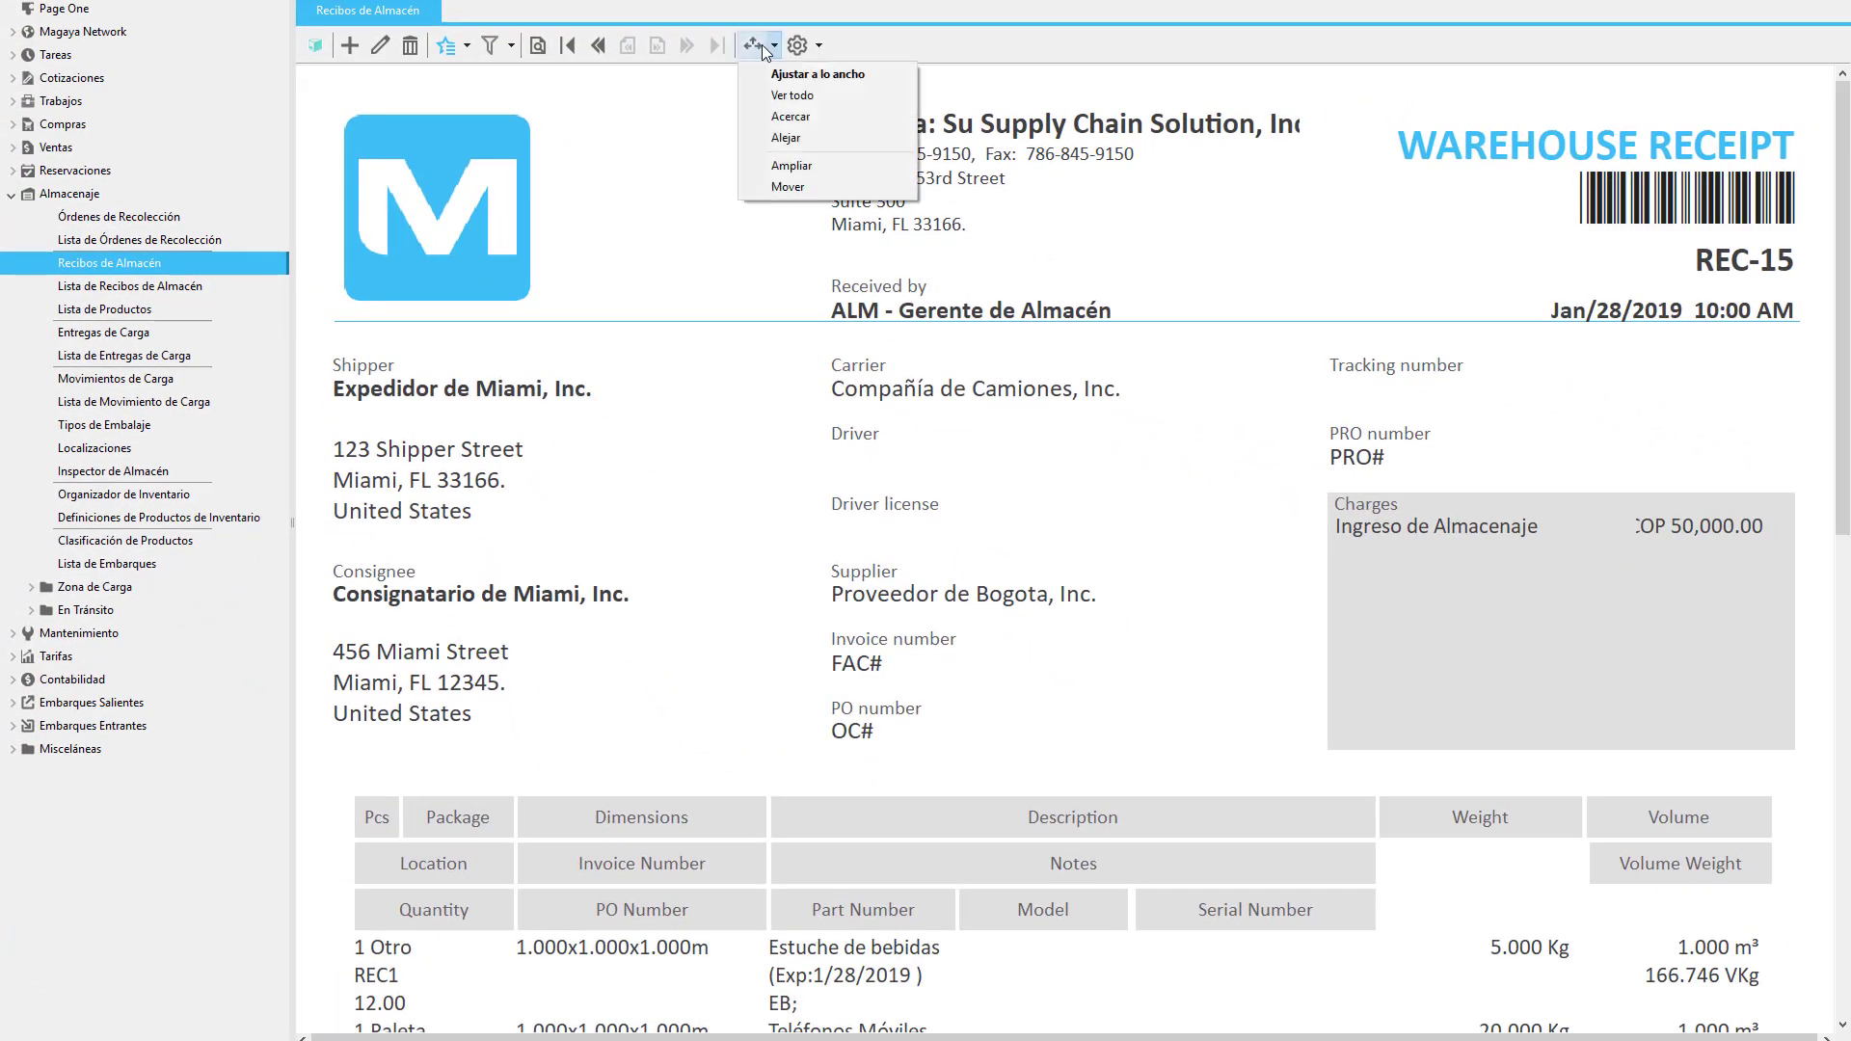
click(748, 94)
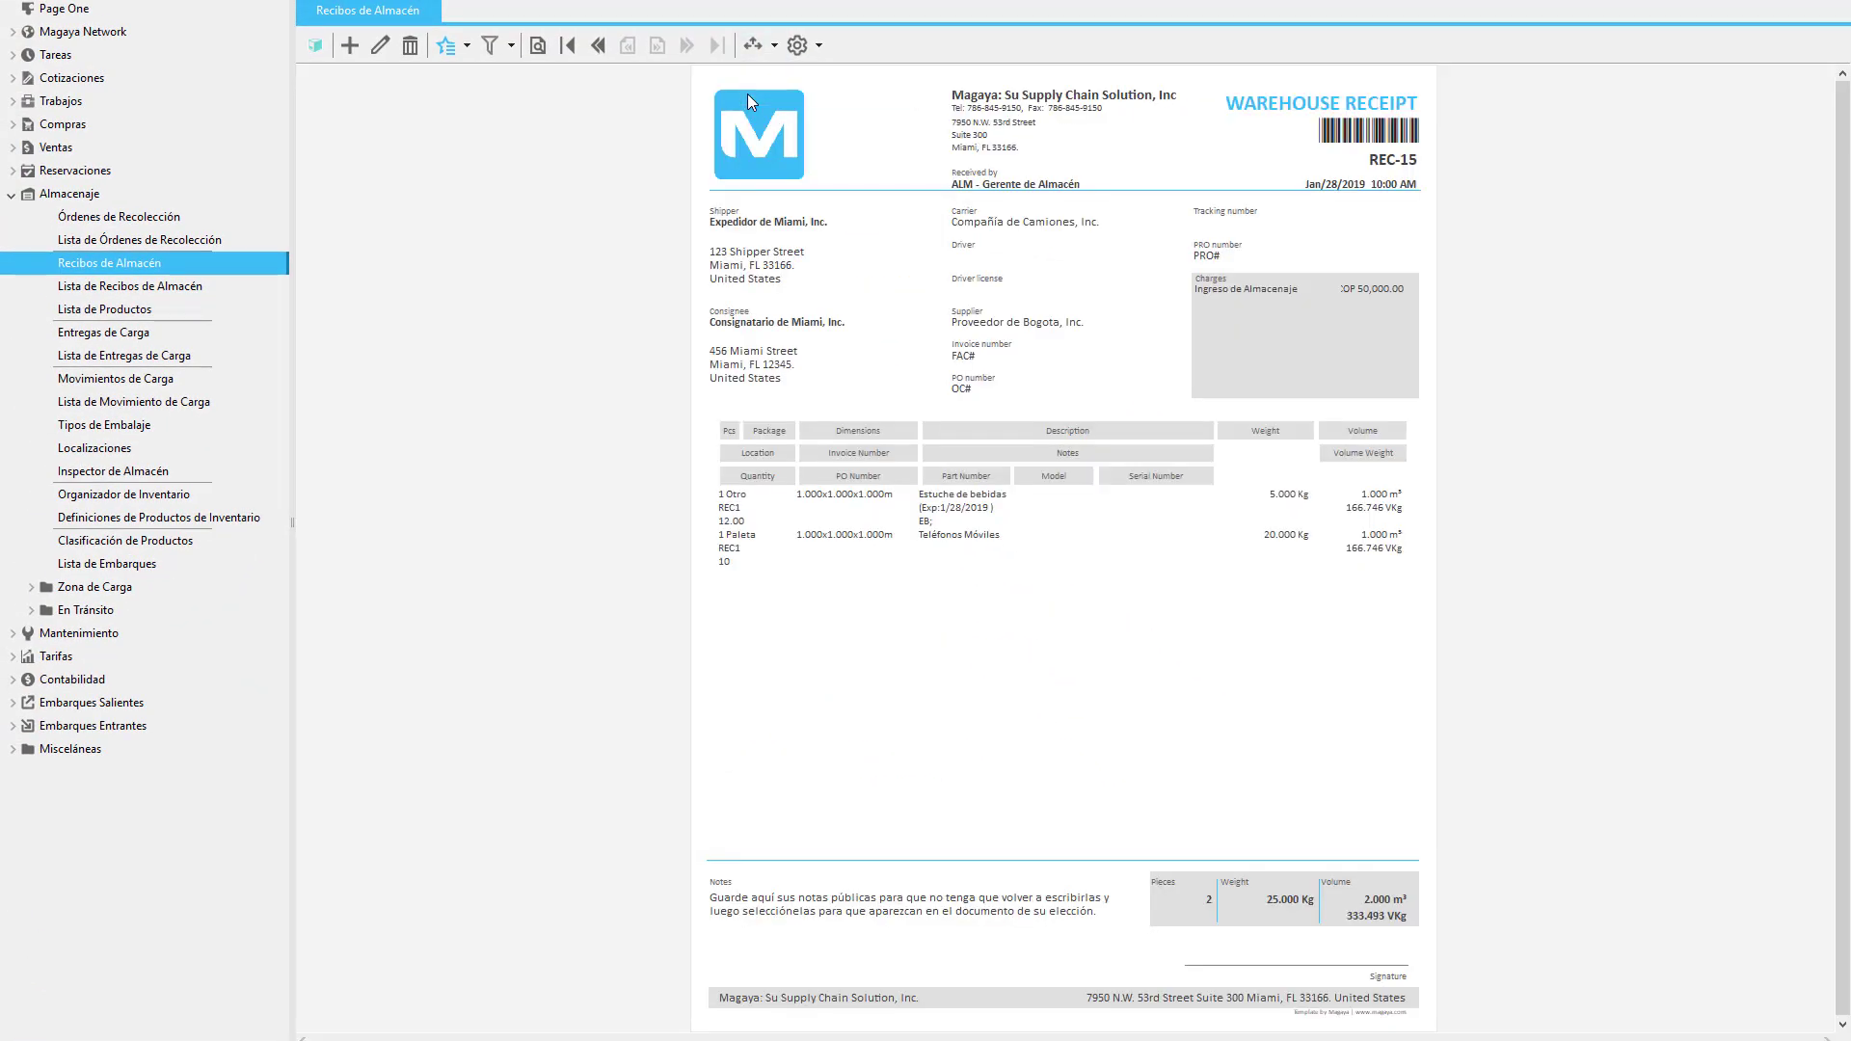
click(466, 45)
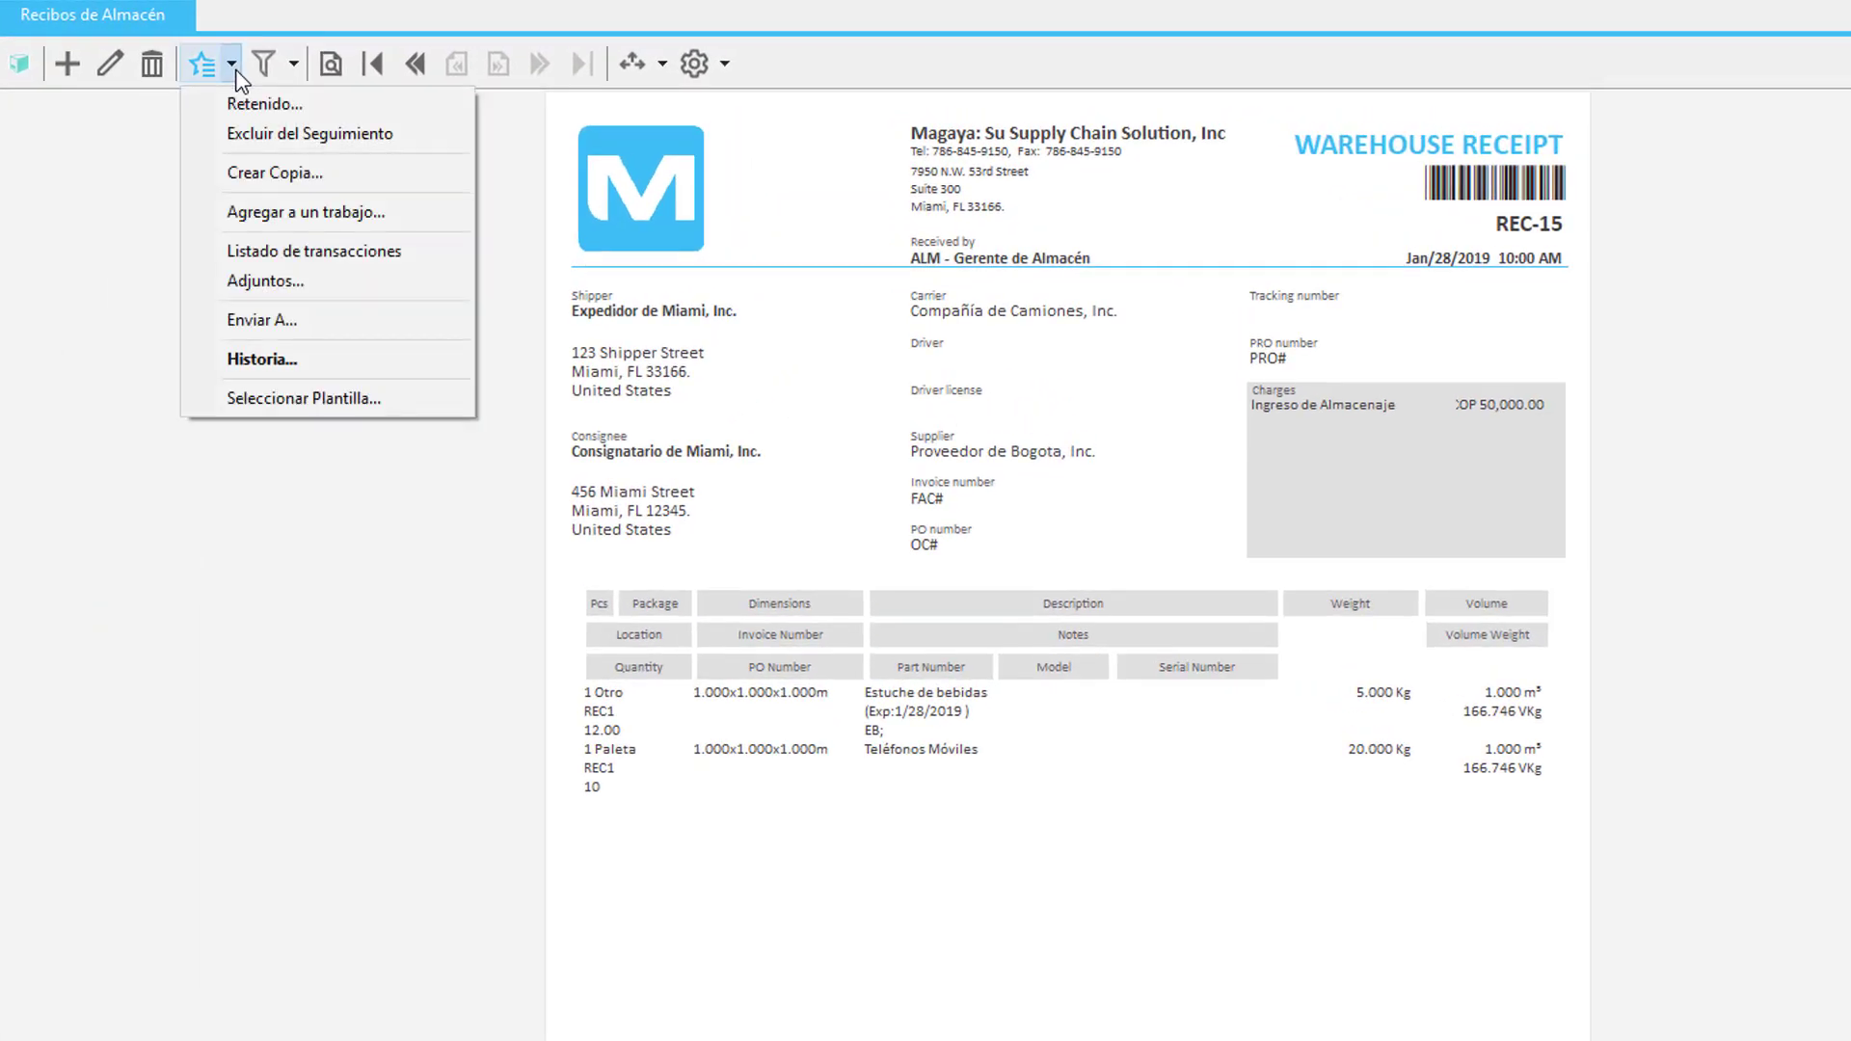
click(230, 410)
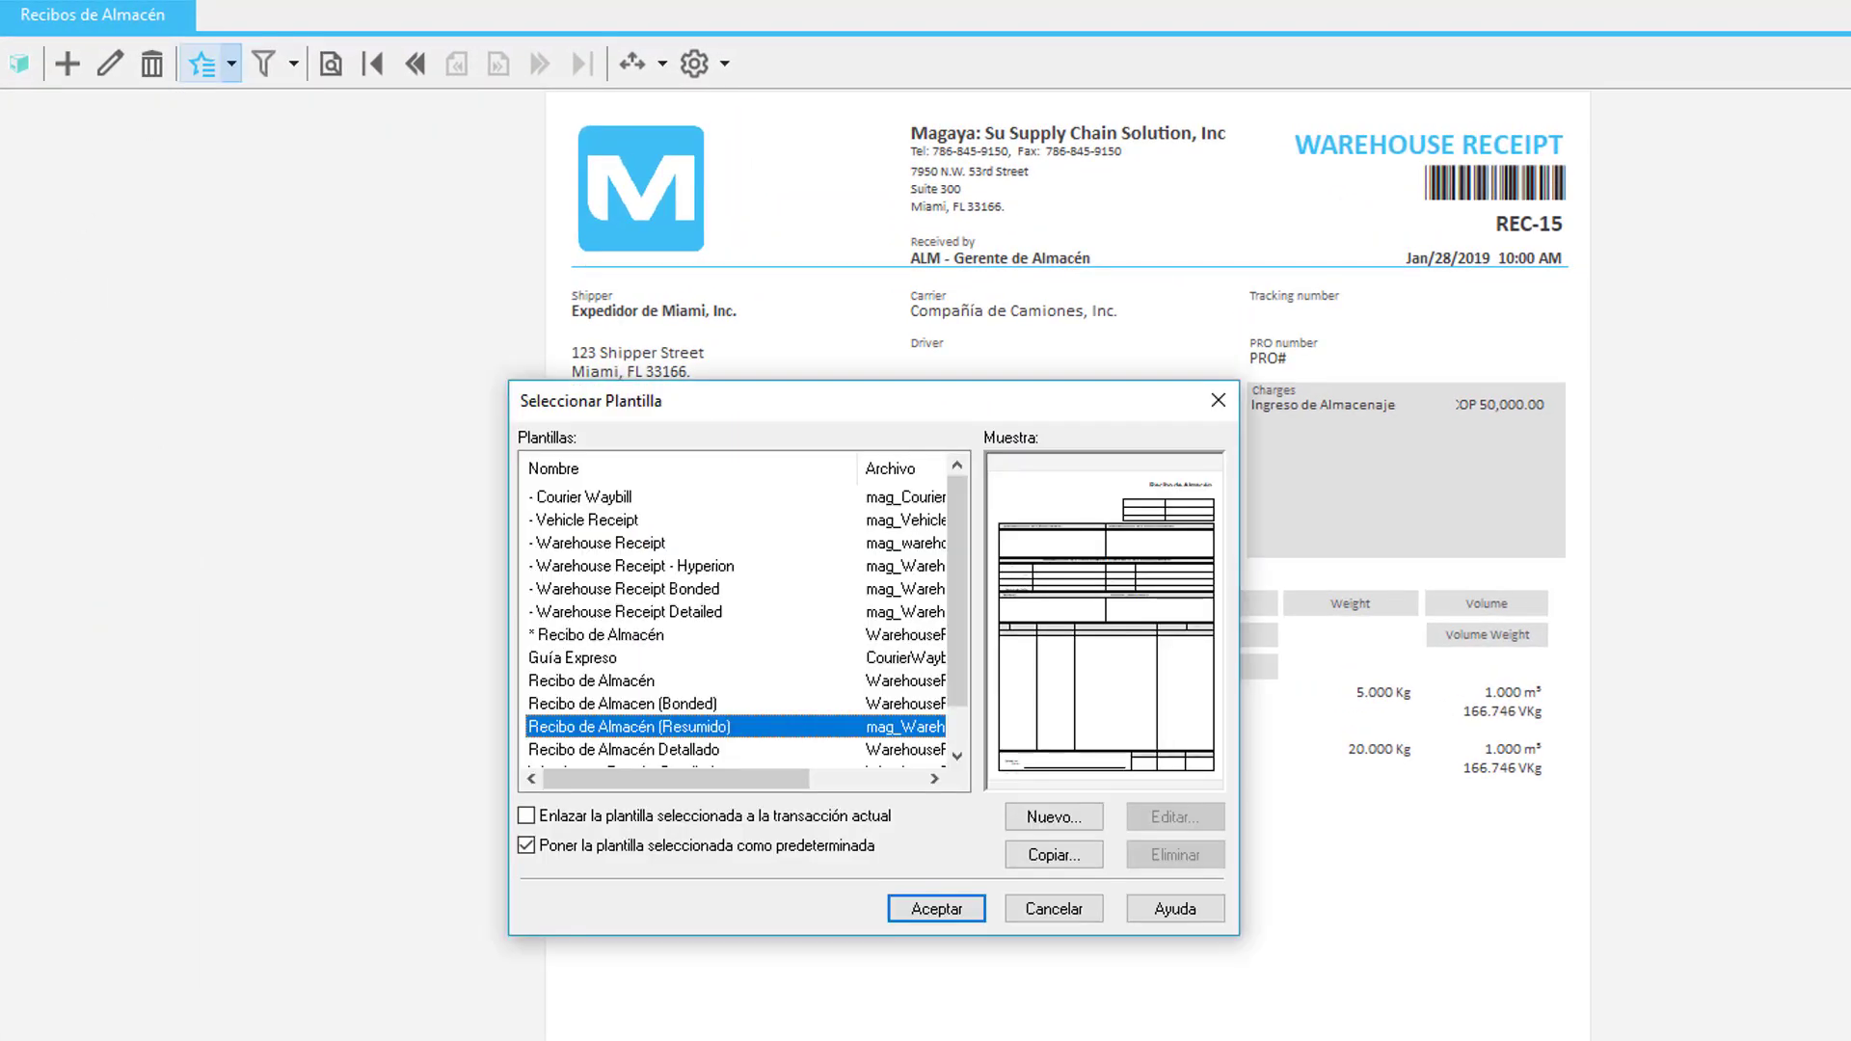
key(Return)
key(Left)
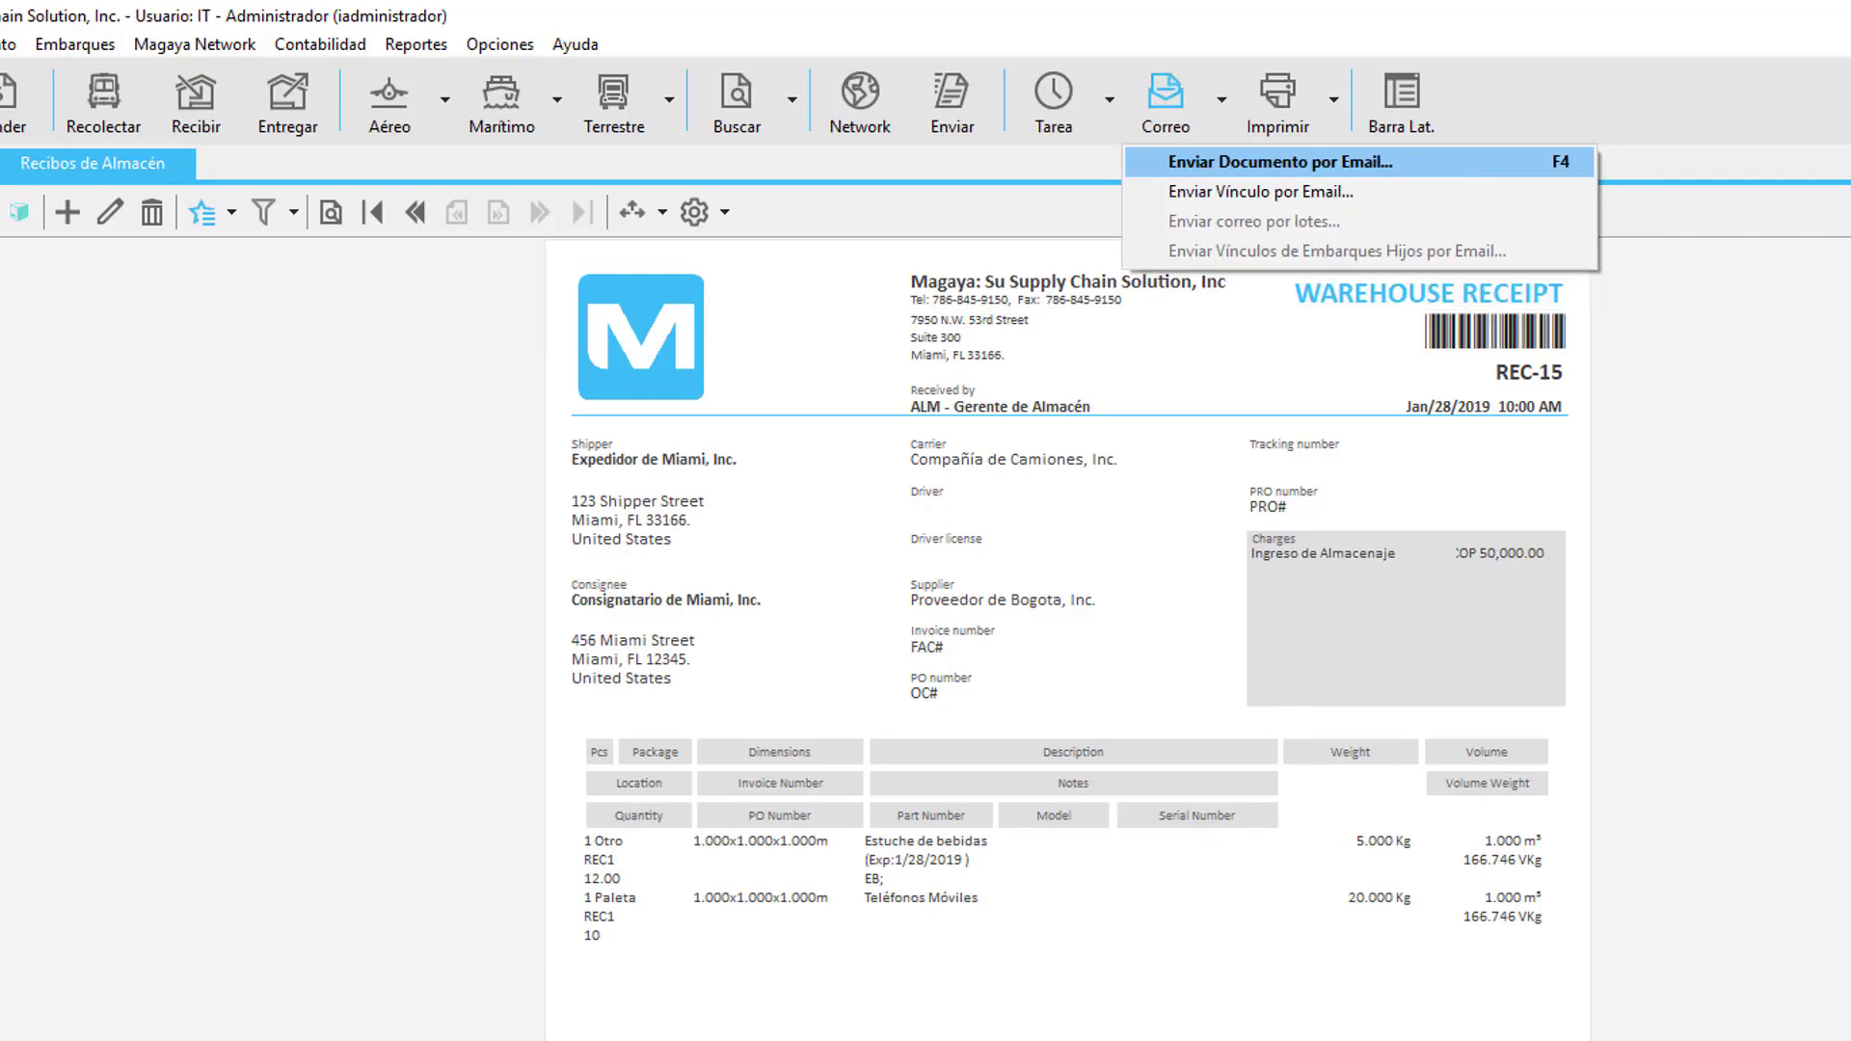
key(Down)
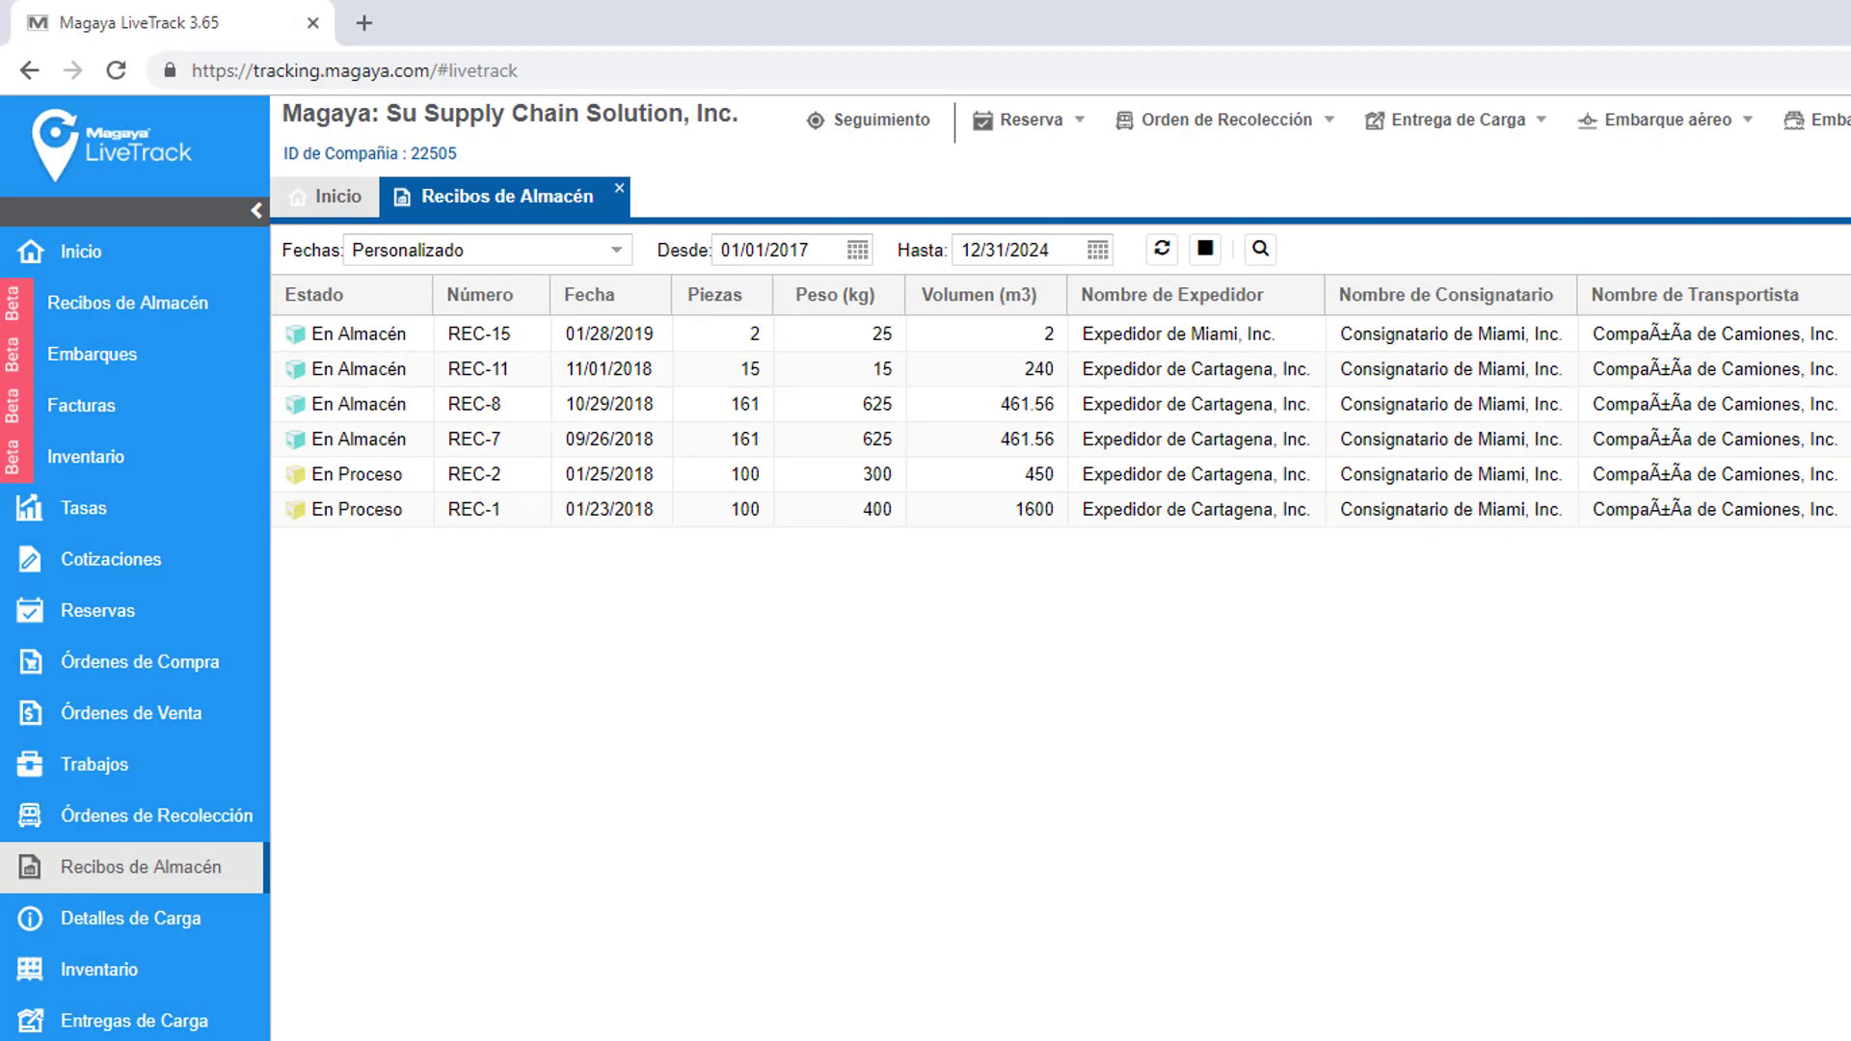
- Switch to Magaya LiveTrack, open warehouse receipt REC-15, and review its details and the cajas attachment
double_click(479, 333)
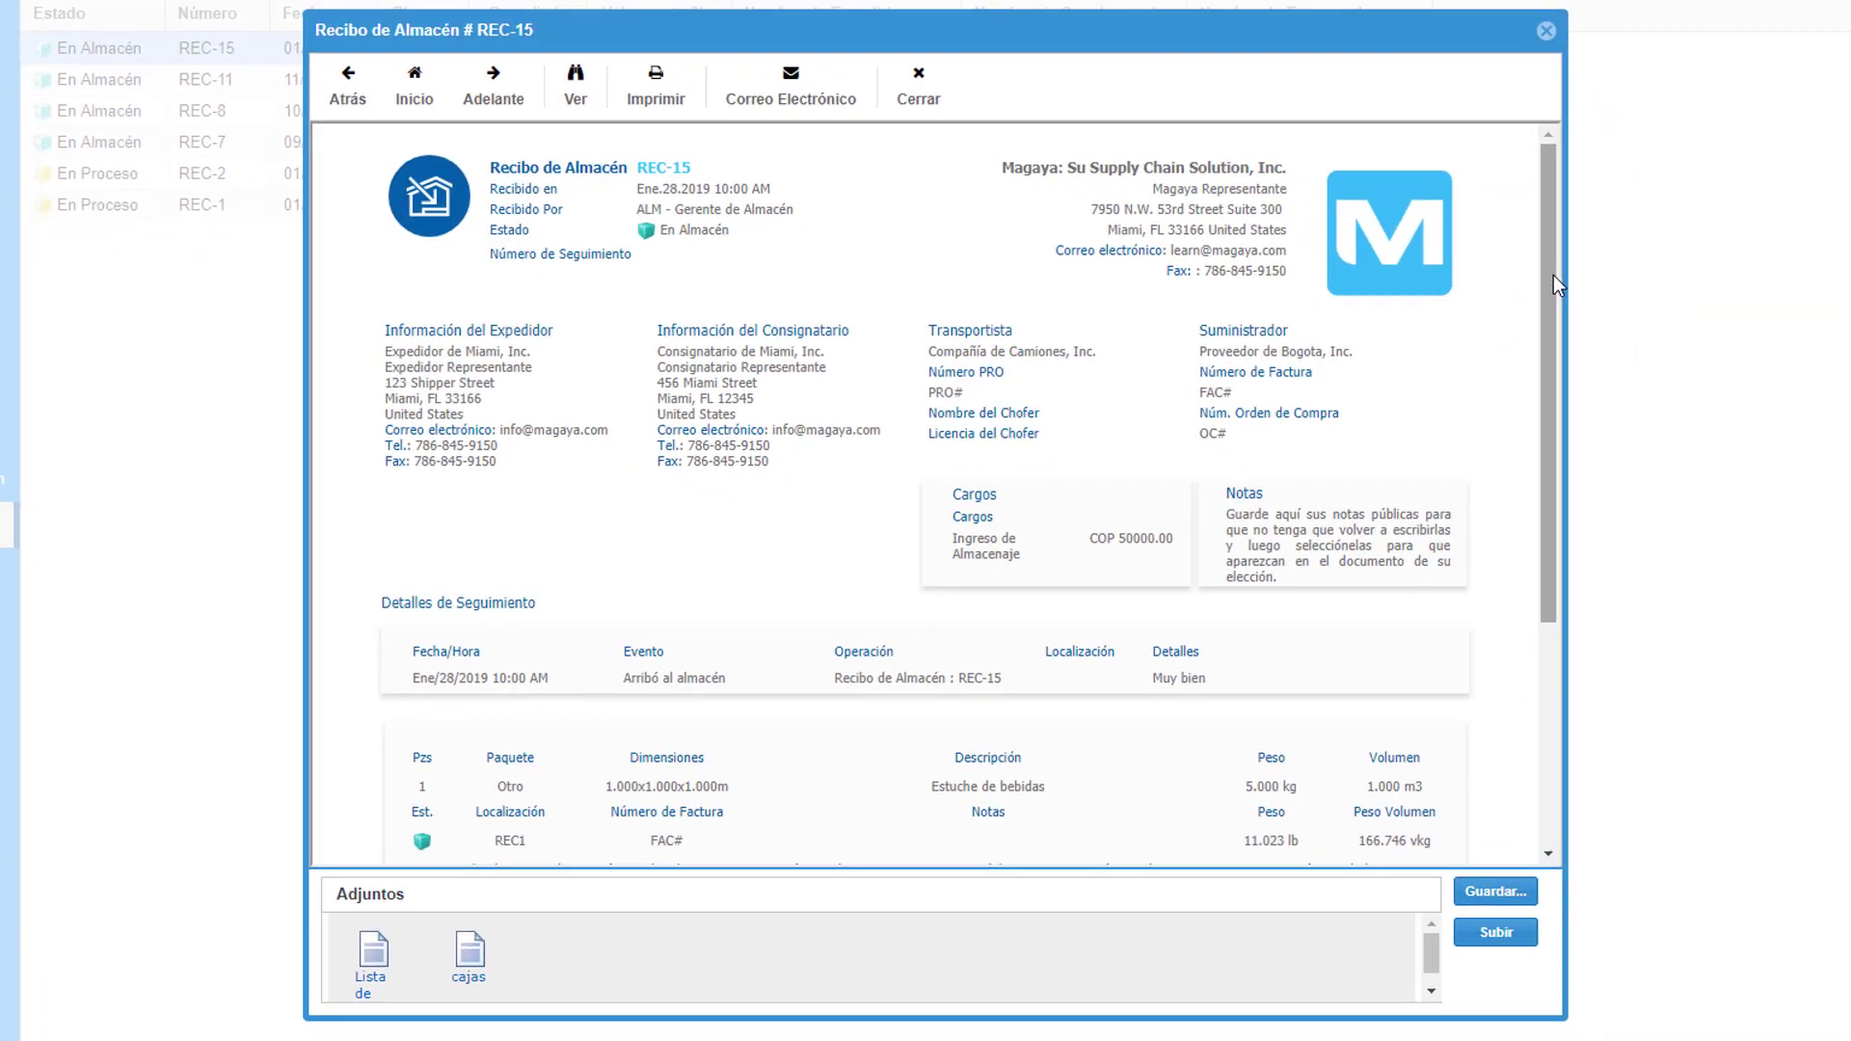
drag(1550, 287, 1543, 532)
click(471, 964)
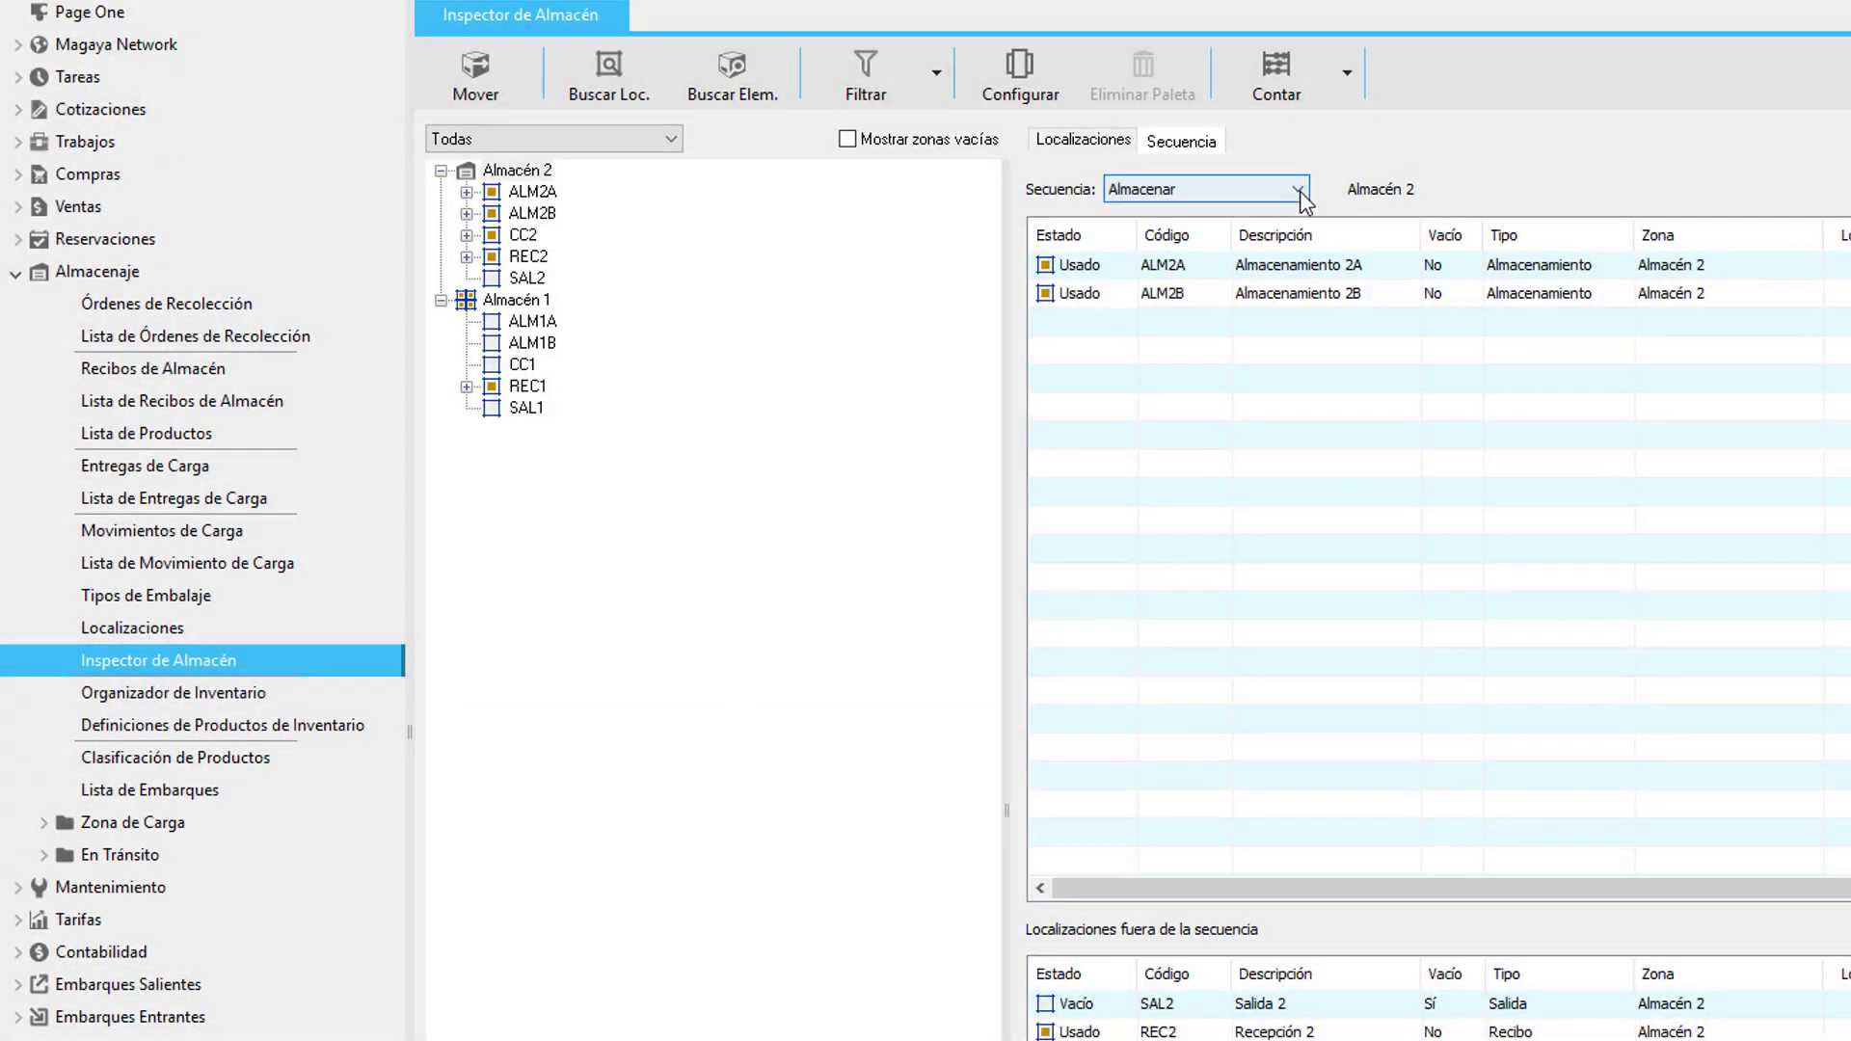
- Switch to Inspector de Almacén in Magaya and examine the location sequence choices for Almacén 2
click(1303, 200)
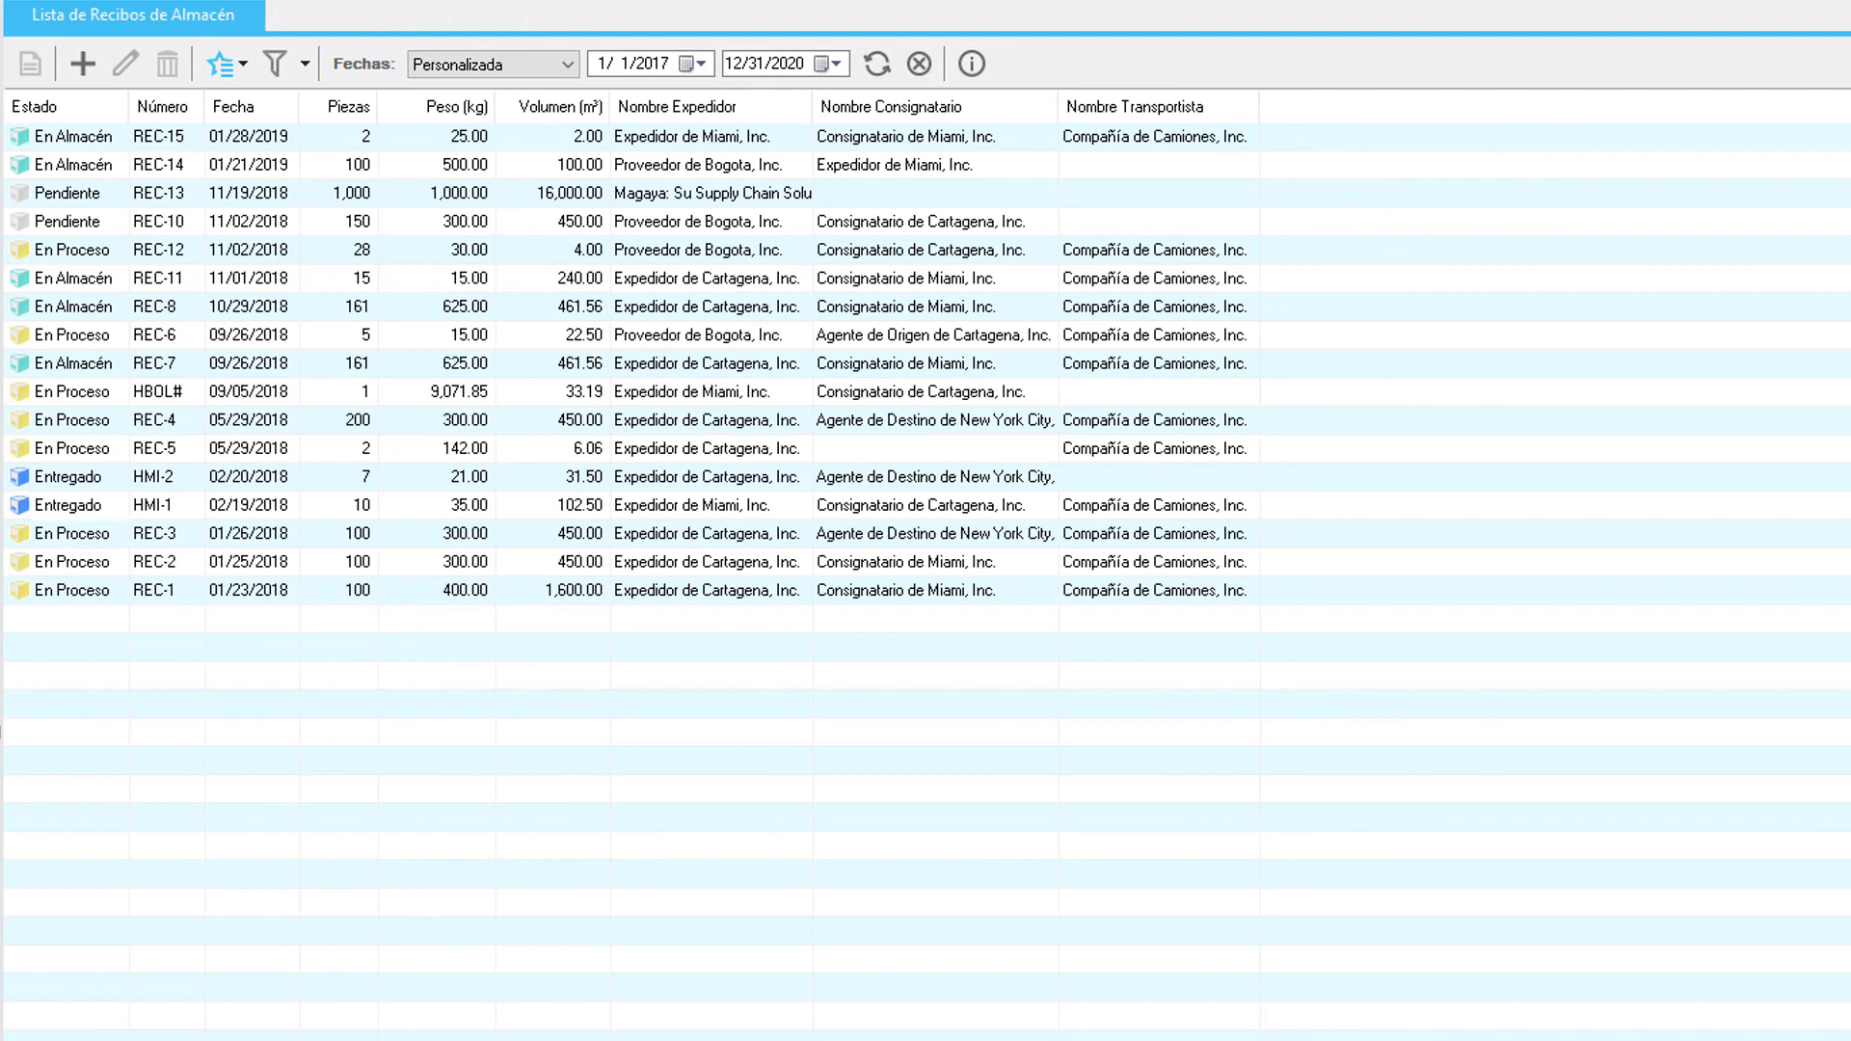
- Show the details pane beside the warehouse receipts list and examine the Inventario Detallado of receipts REC-1 up to HMI-2, and of REC-15
click(984, 58)
click(1364, 106)
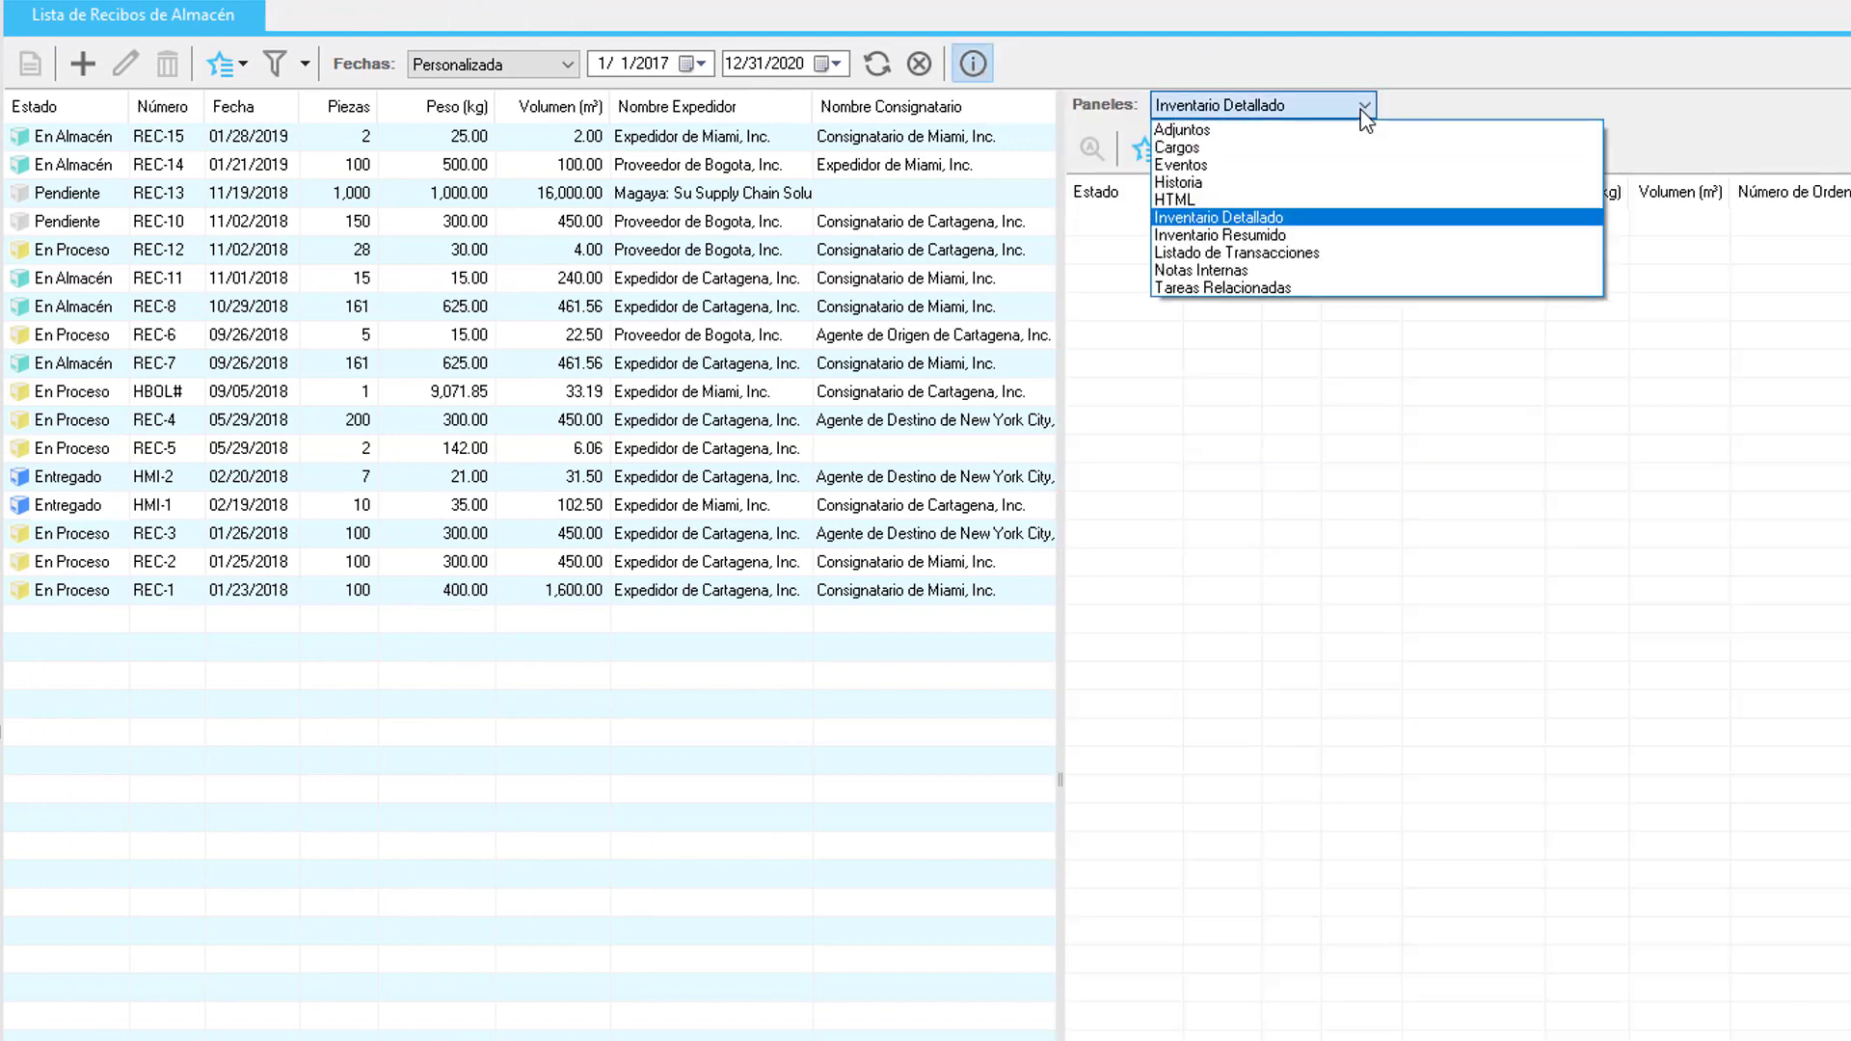
click(176, 584)
click(175, 584)
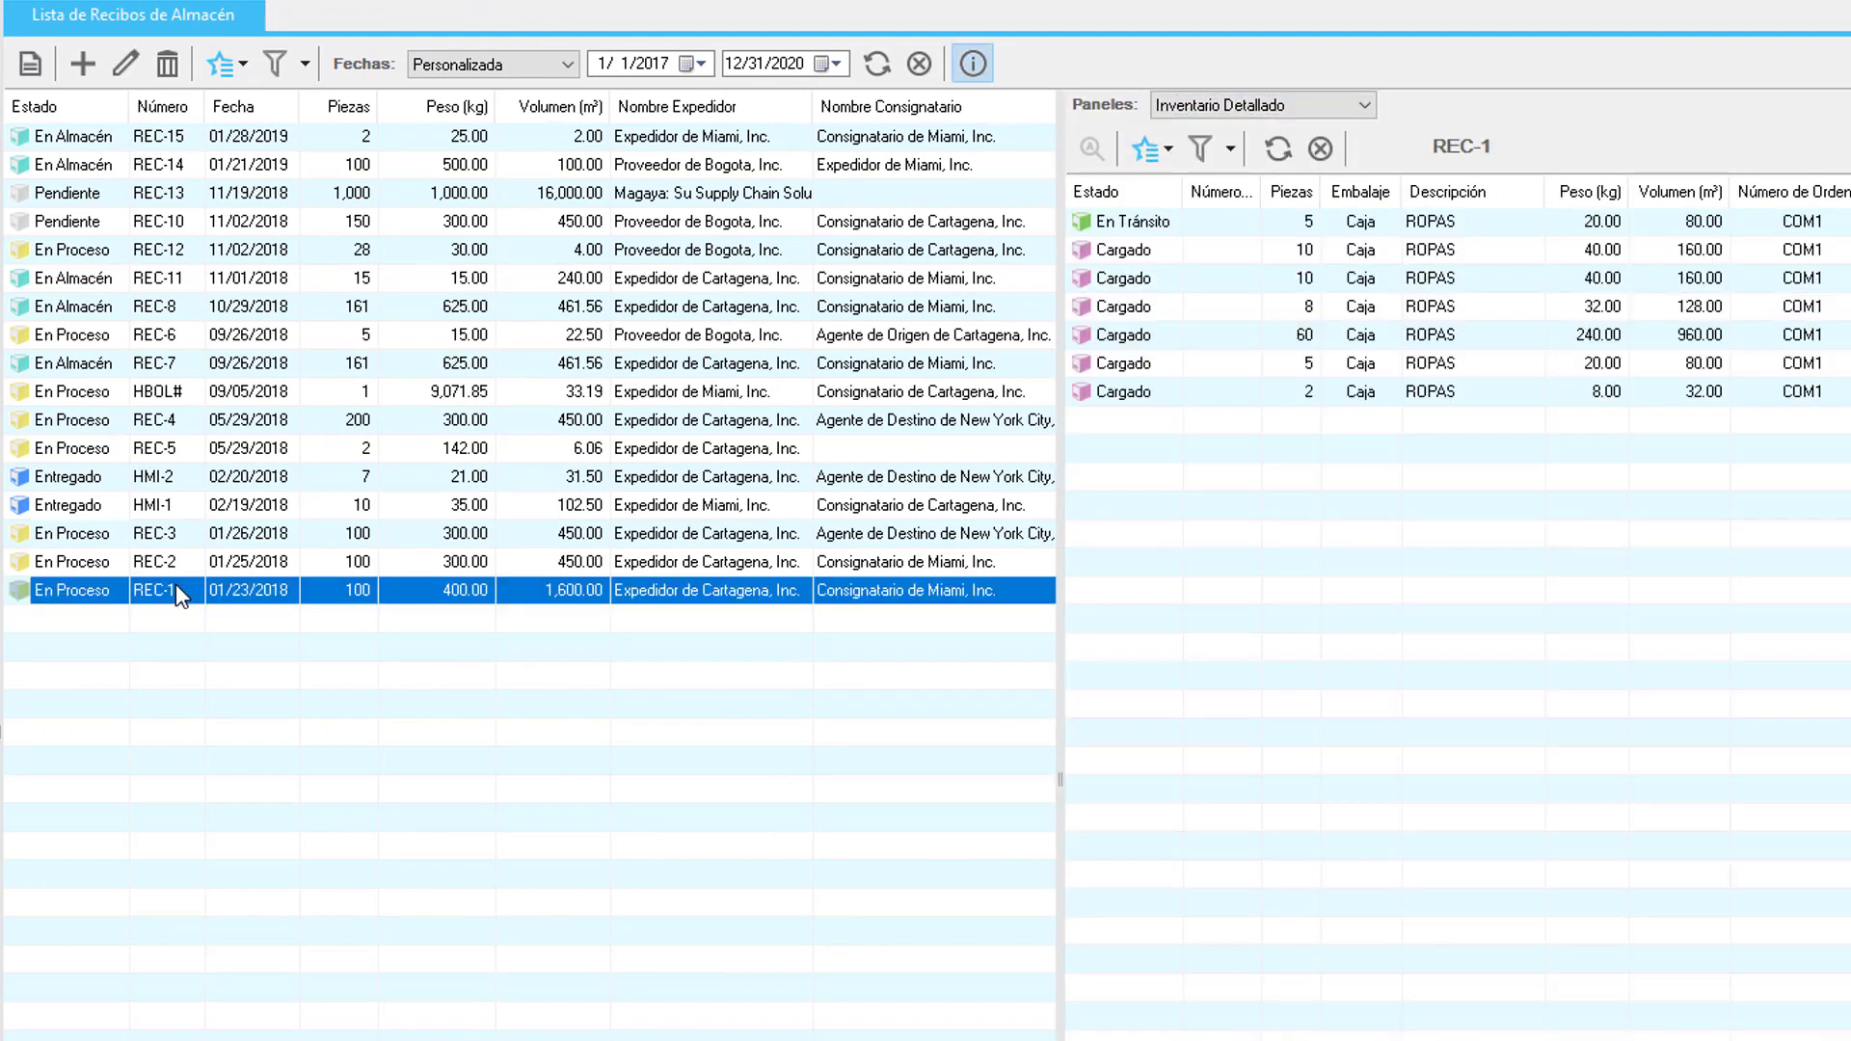
key(Up)
key(Up)
key(Up)
key(Up)
key(Up)
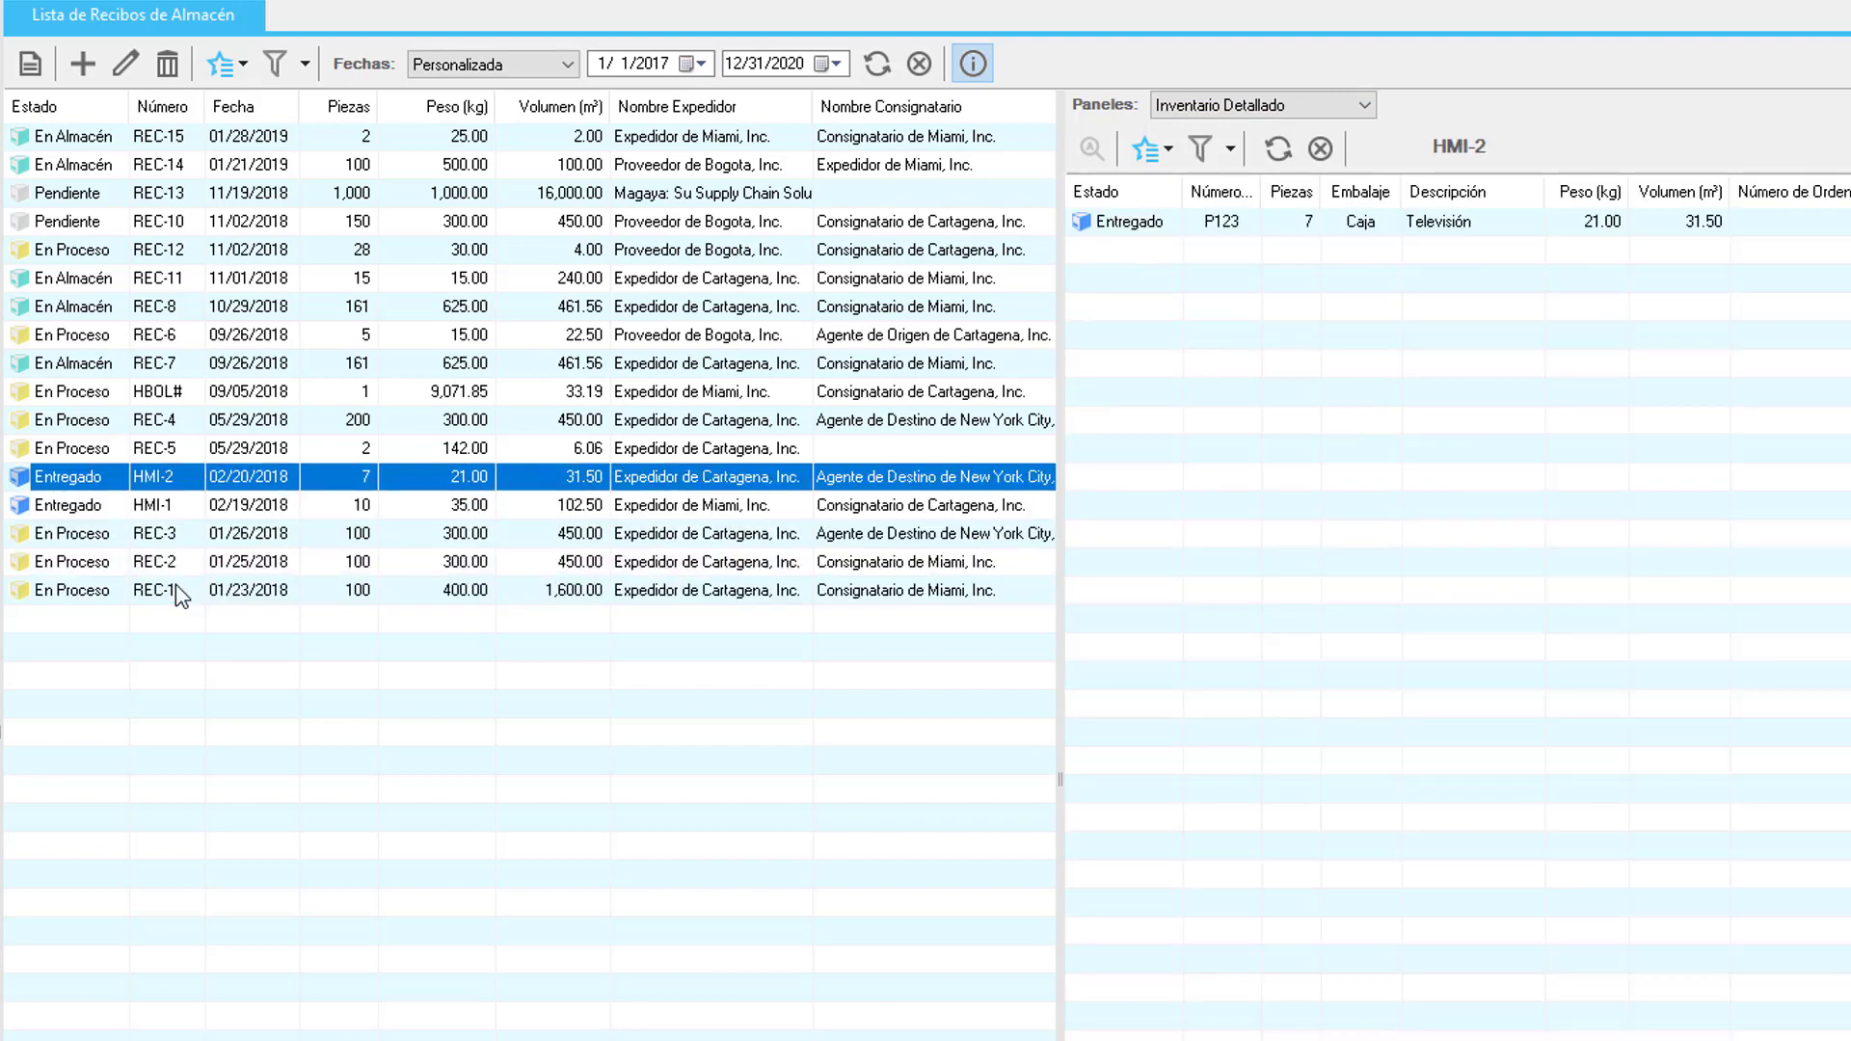
click(197, 143)
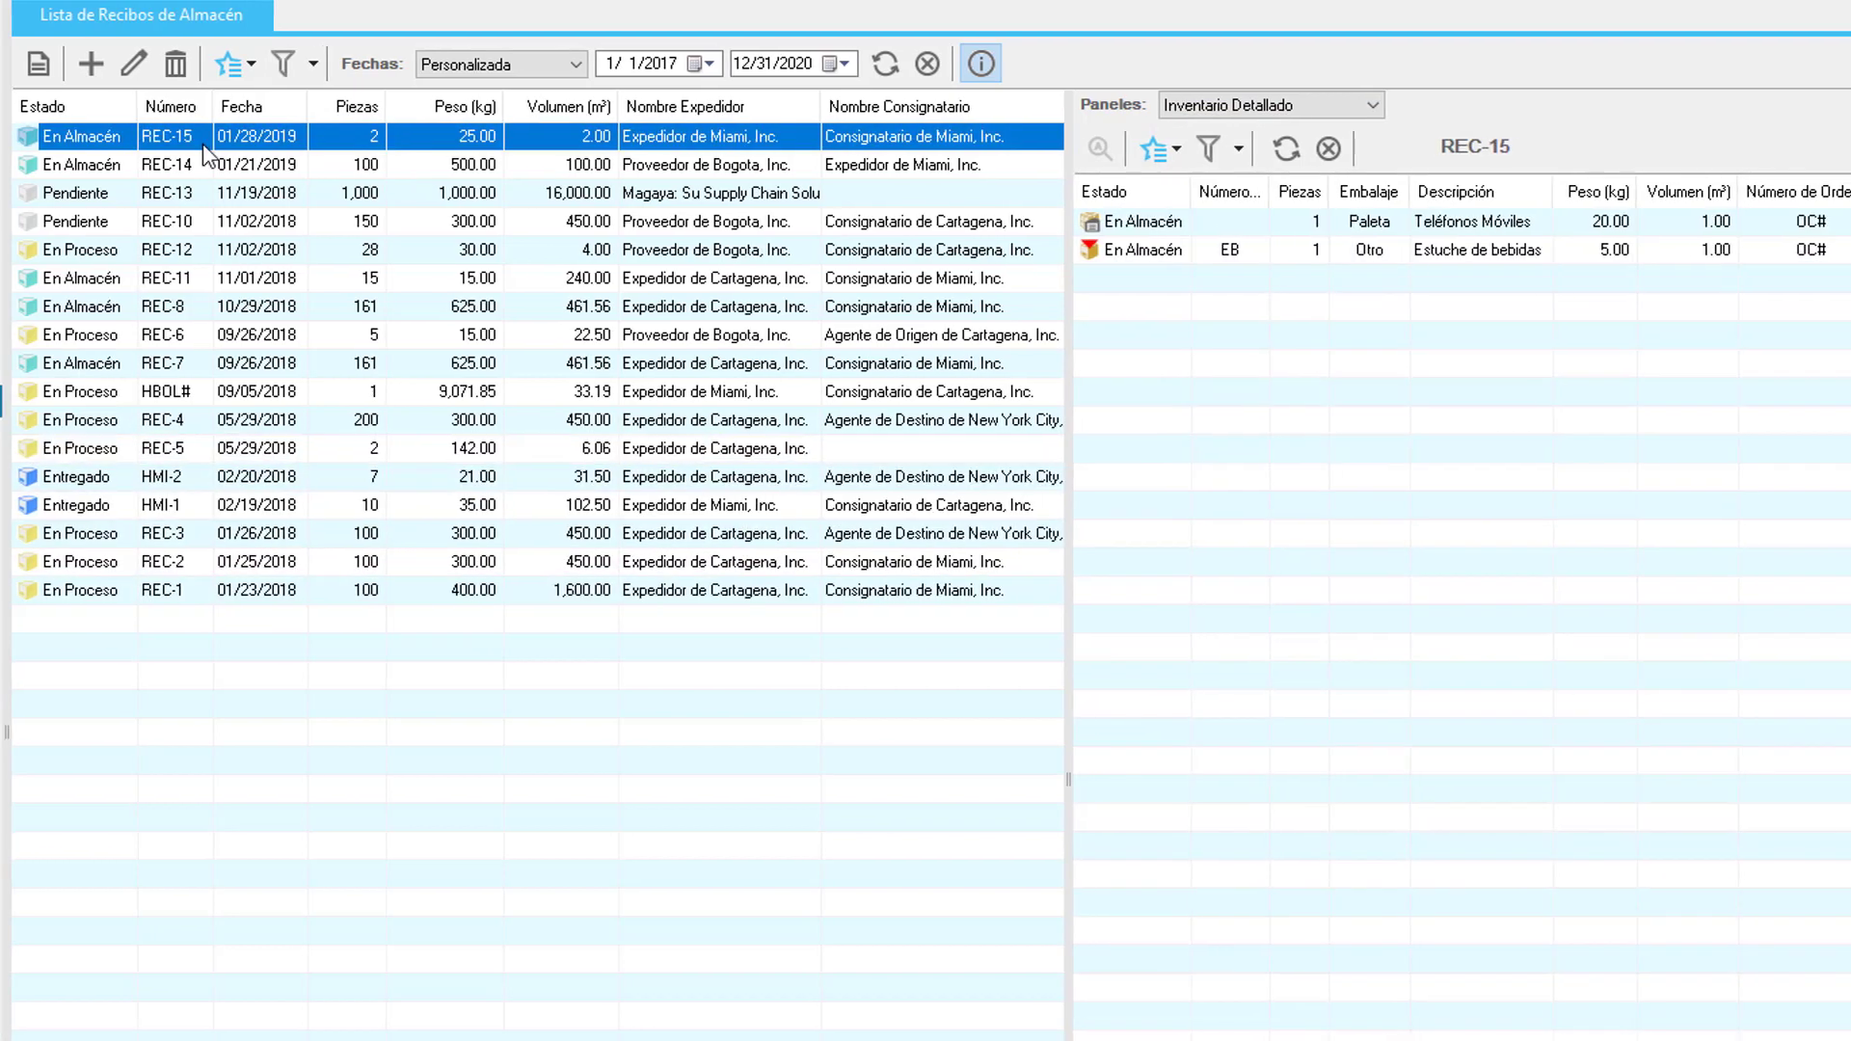
- Examine the reports offered for warehouse receipts and product definitions, including the Reporte de entradas y salidas por número de parte
click(243, 64)
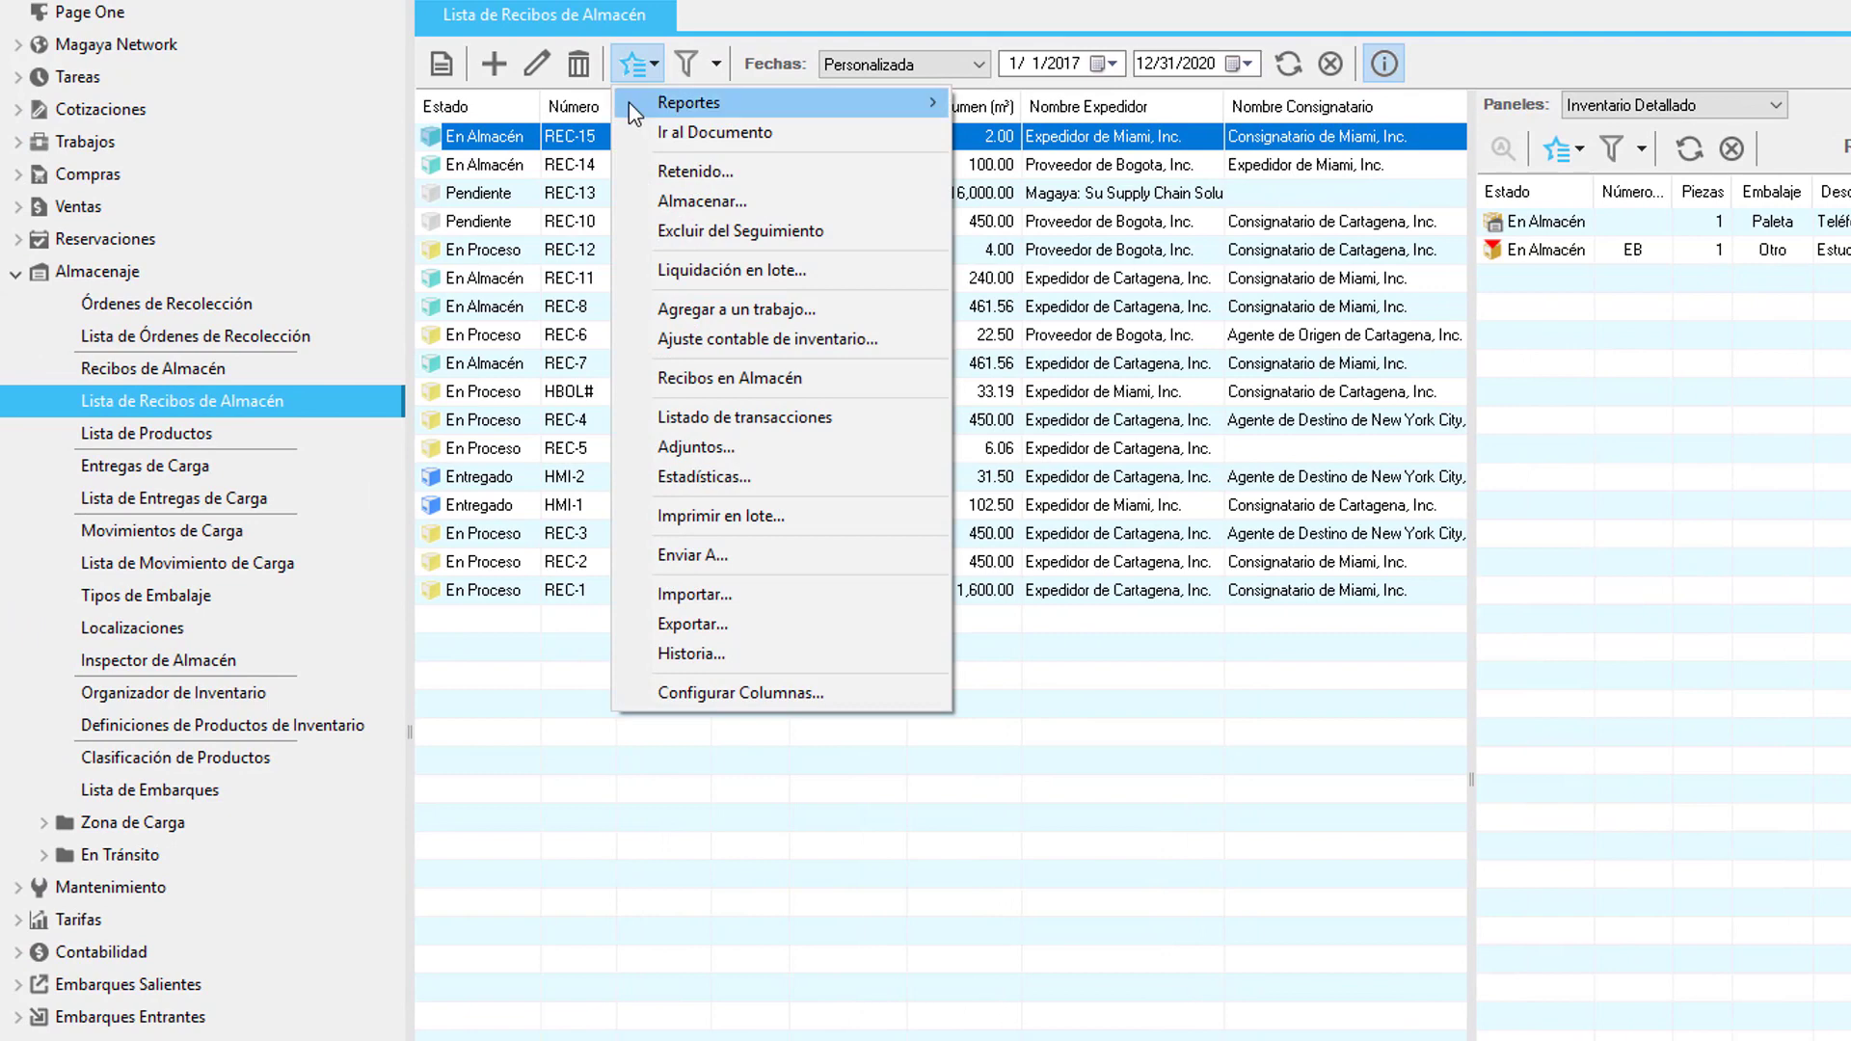
mouse_move(629, 101)
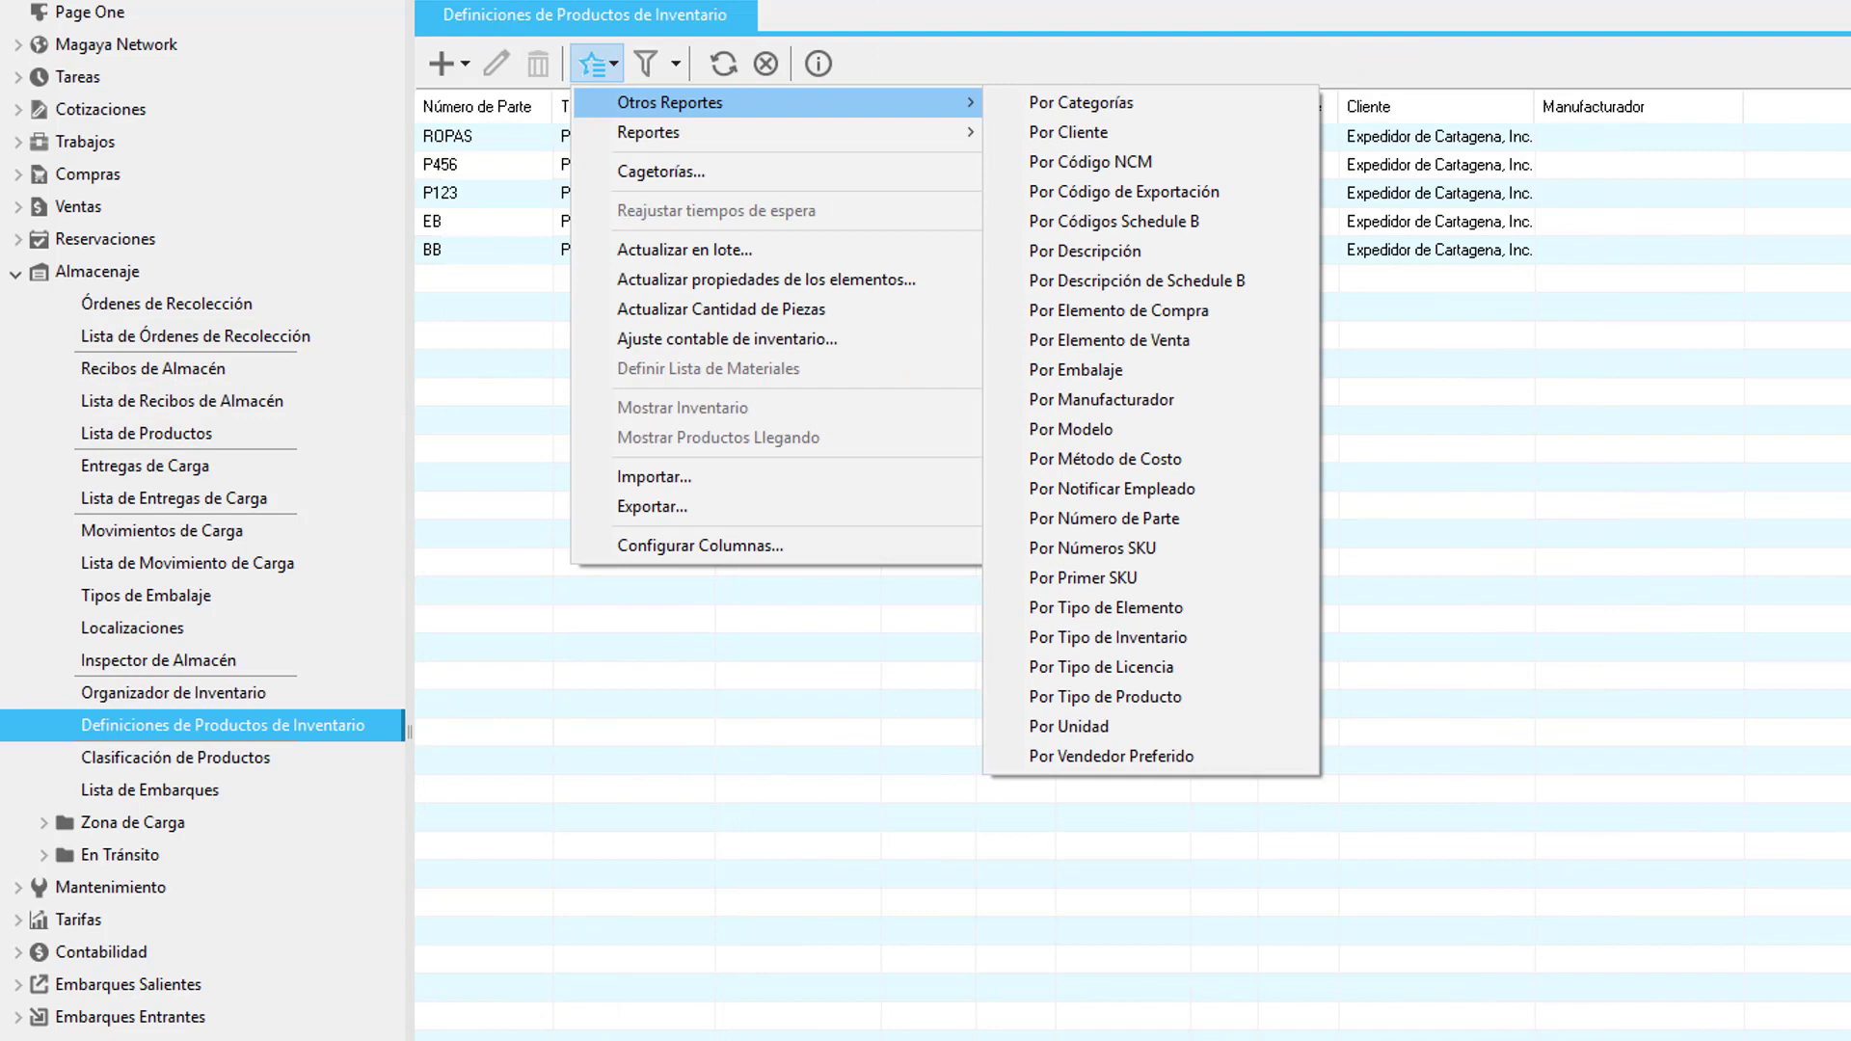
mouse_move(648, 132)
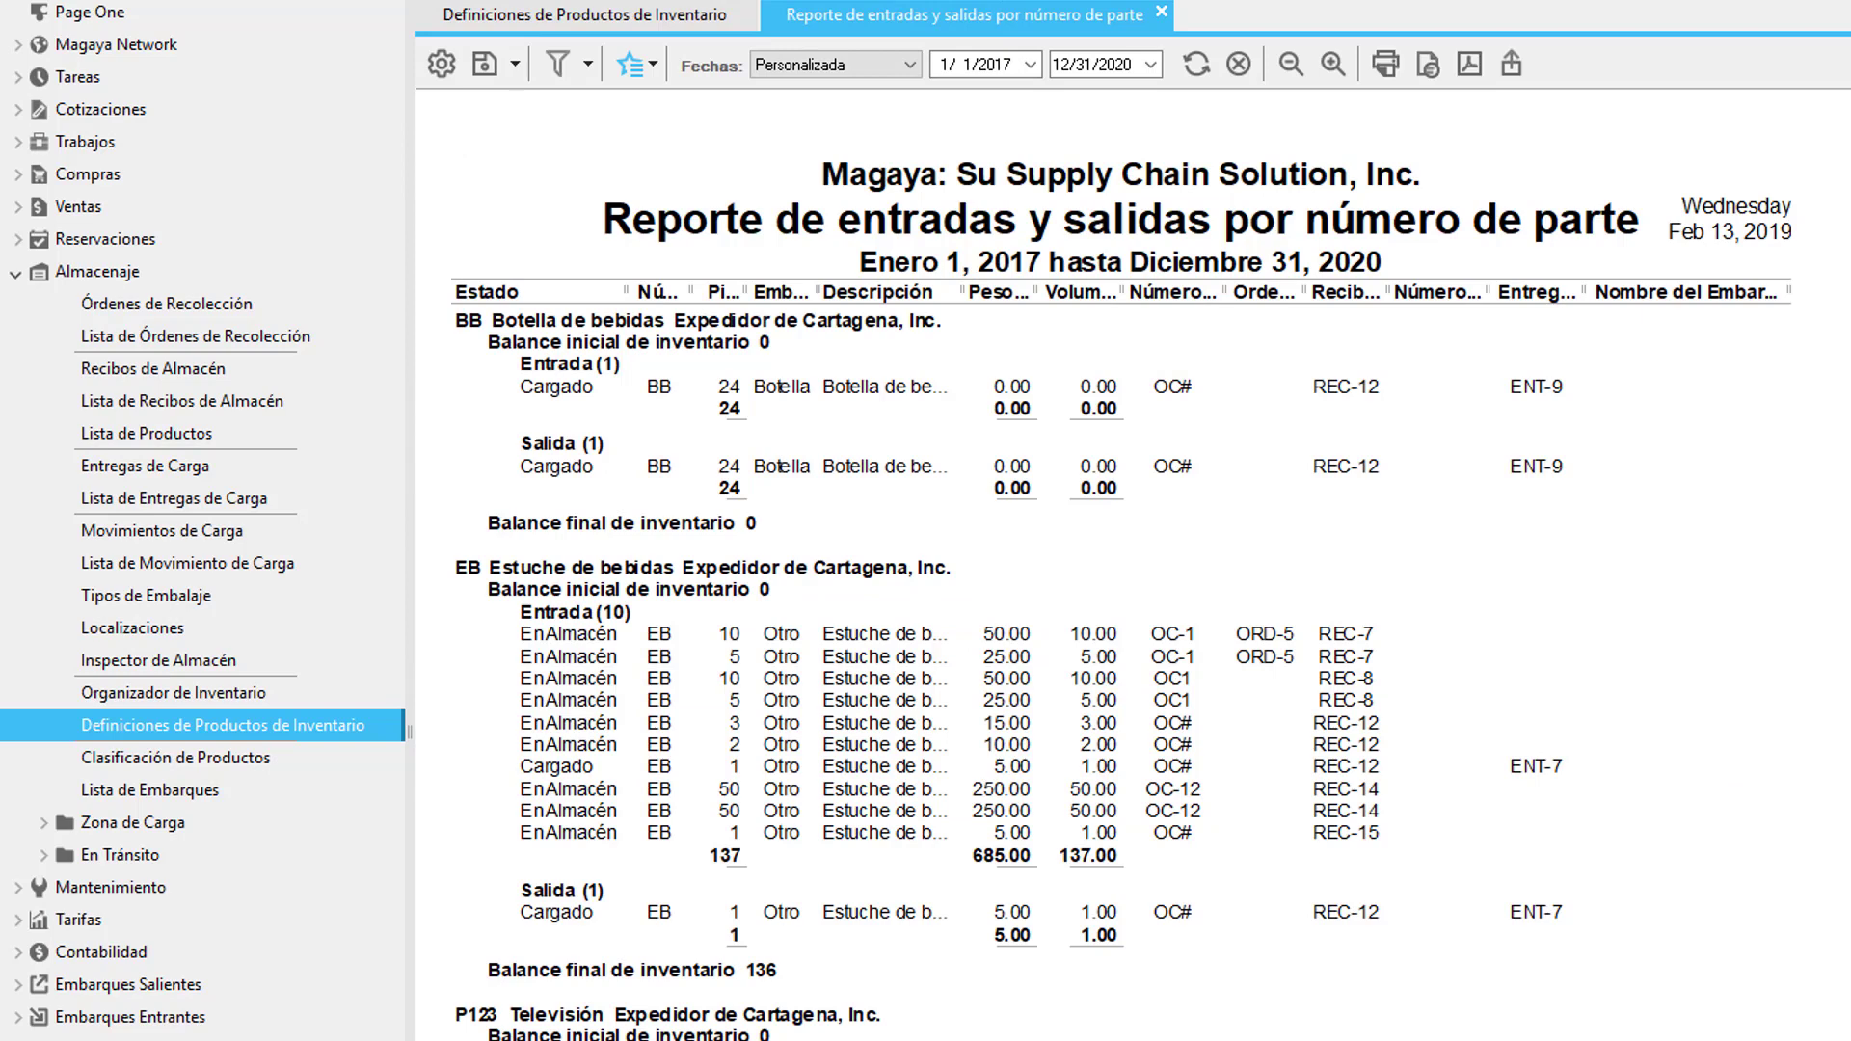
click(909, 64)
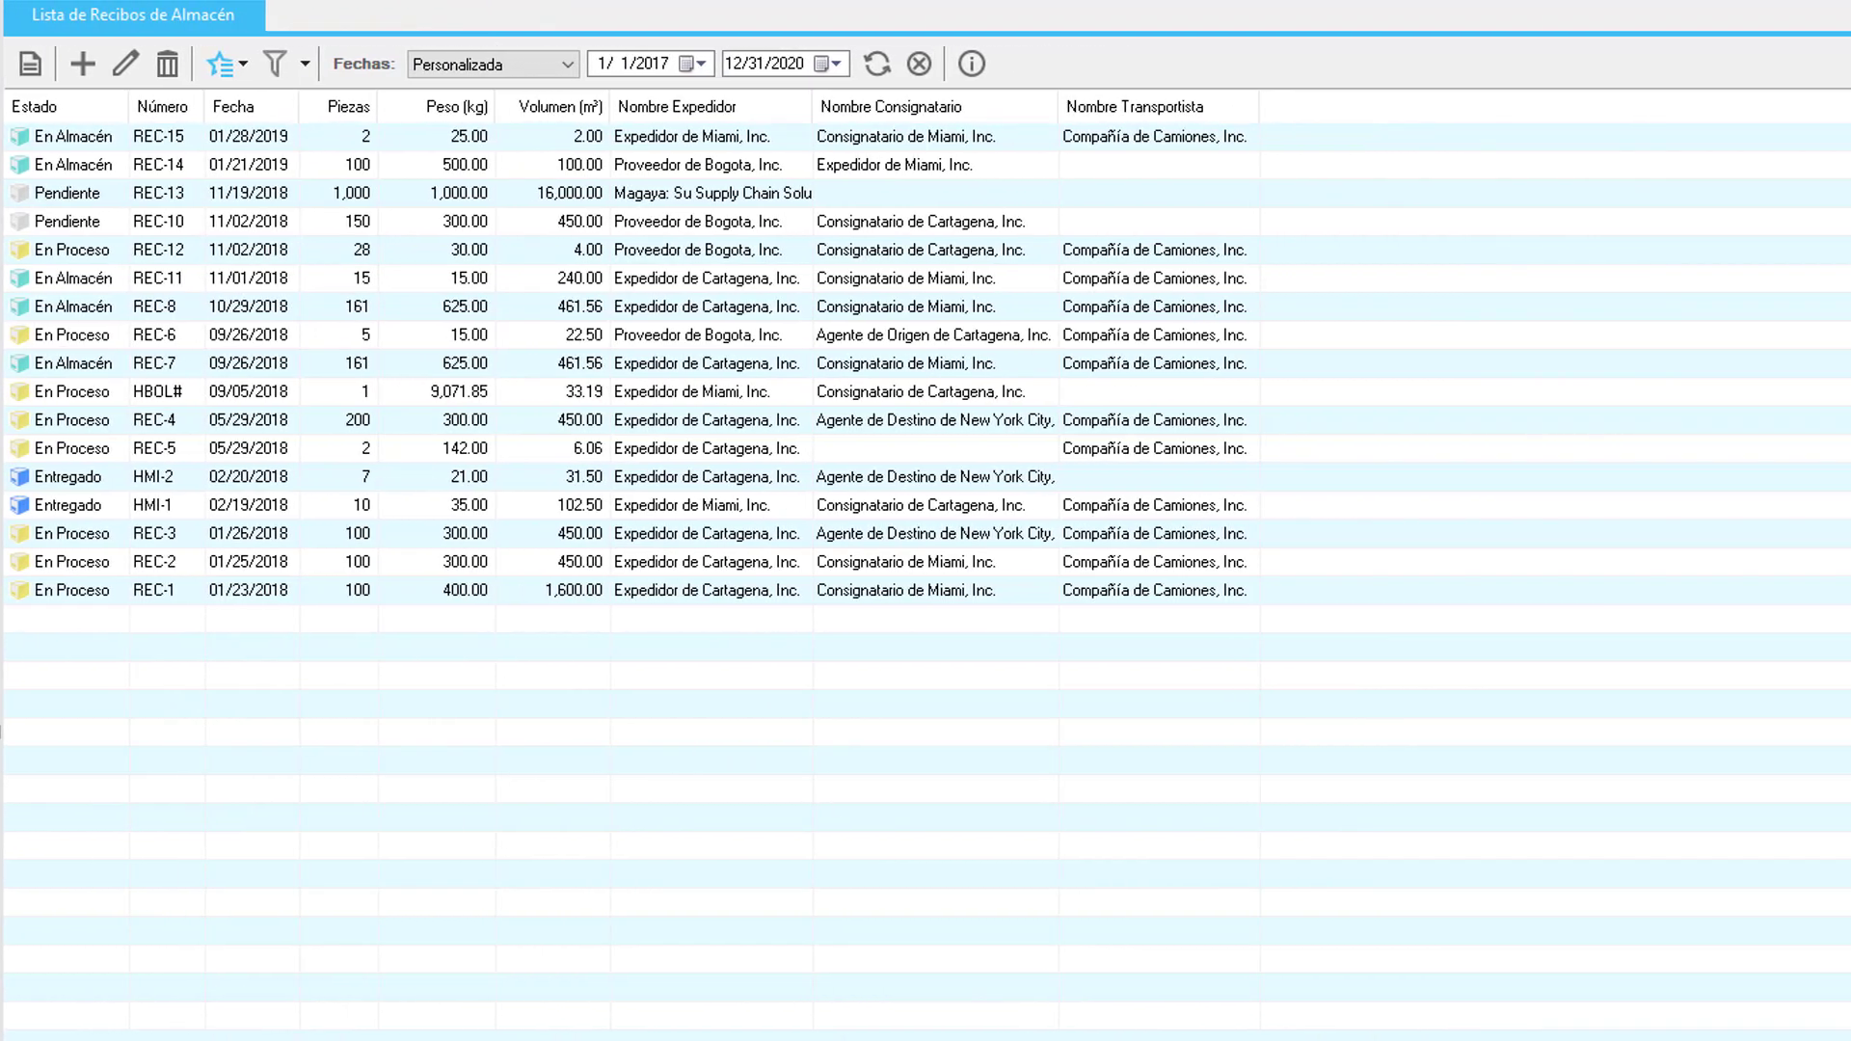
- Examine the column configuration and the predefined date ranges available for the warehouse receipts list
click(221, 64)
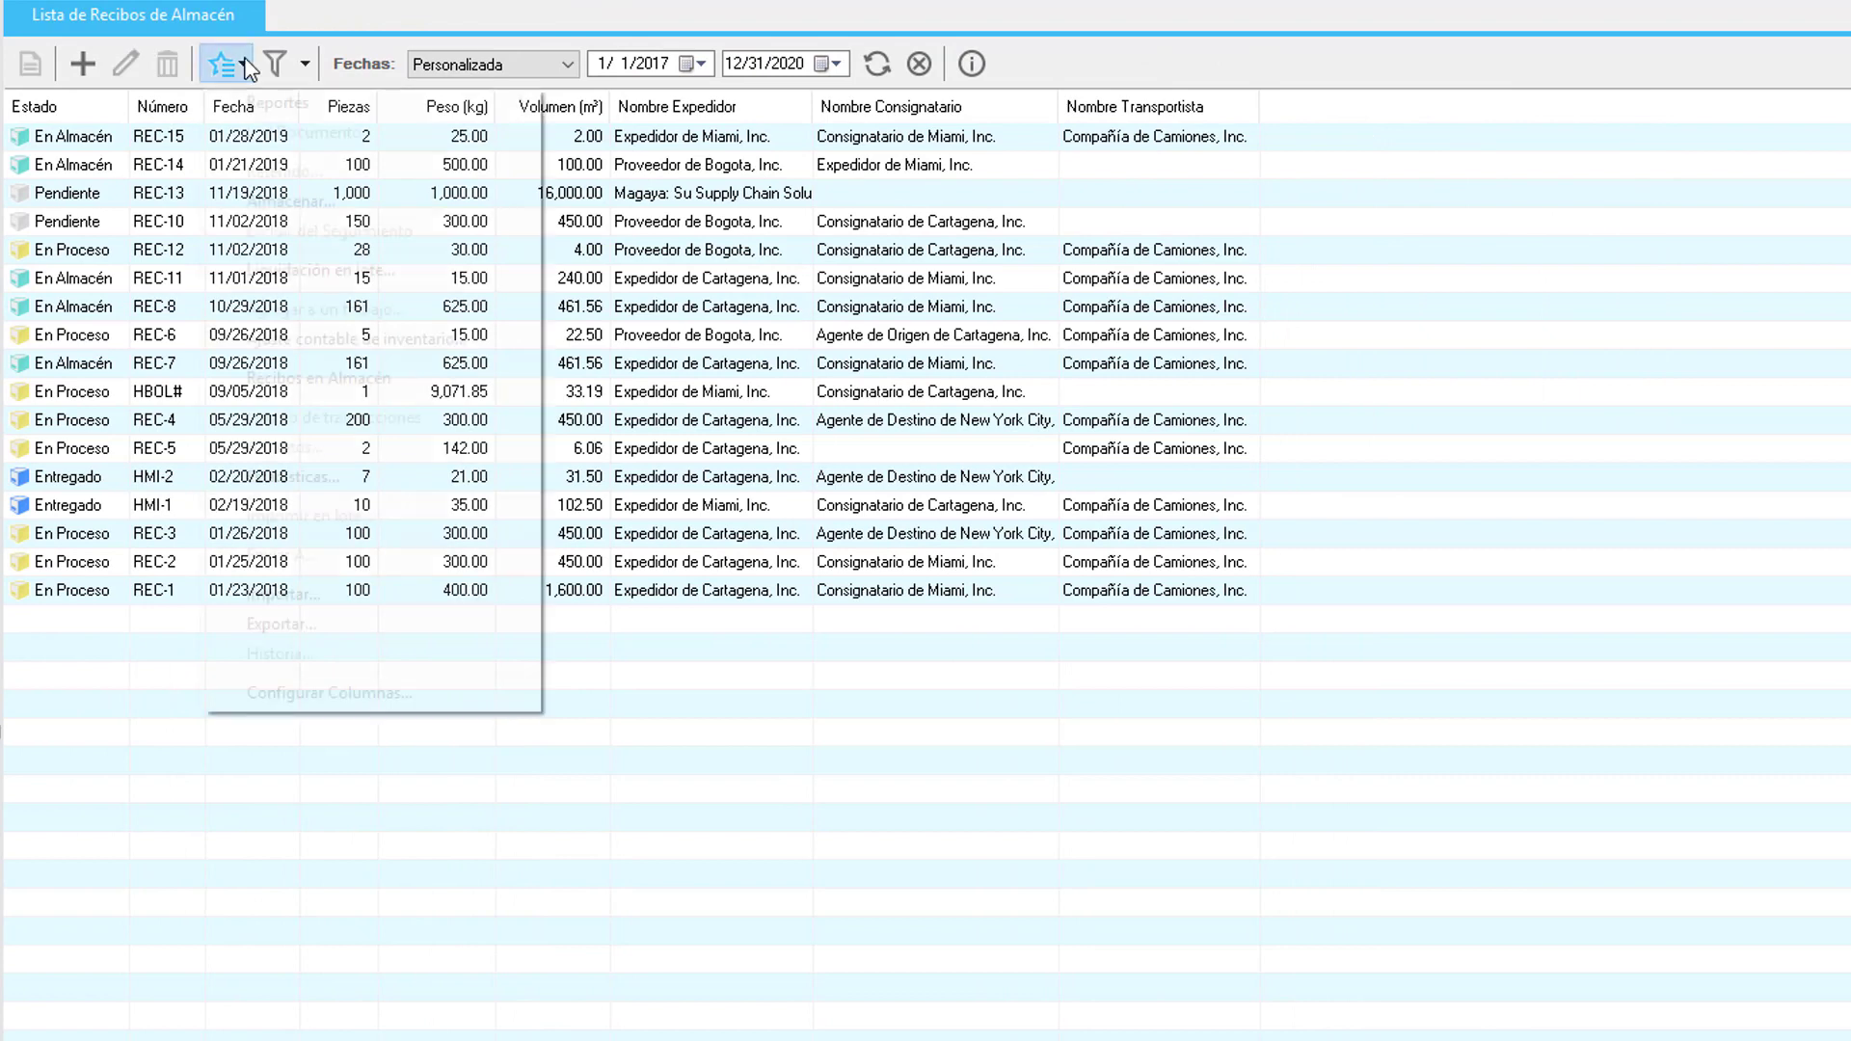
click(217, 700)
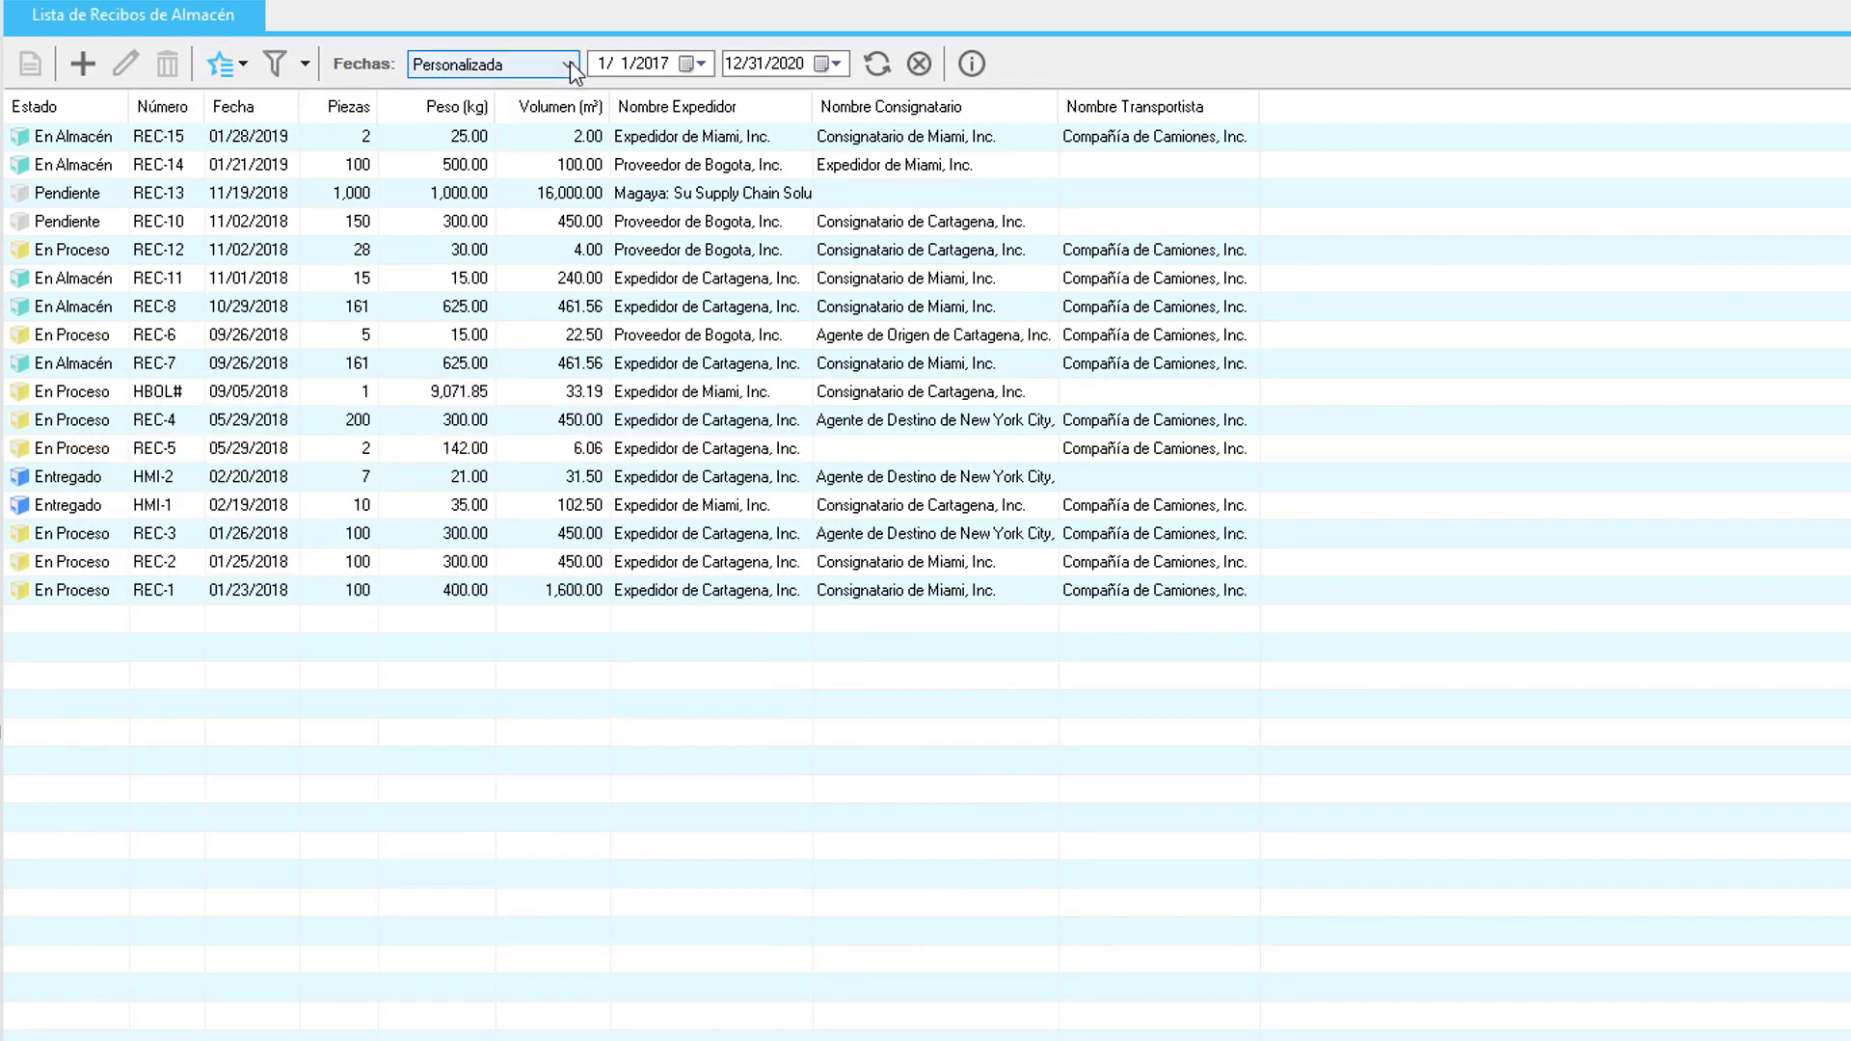
click(570, 63)
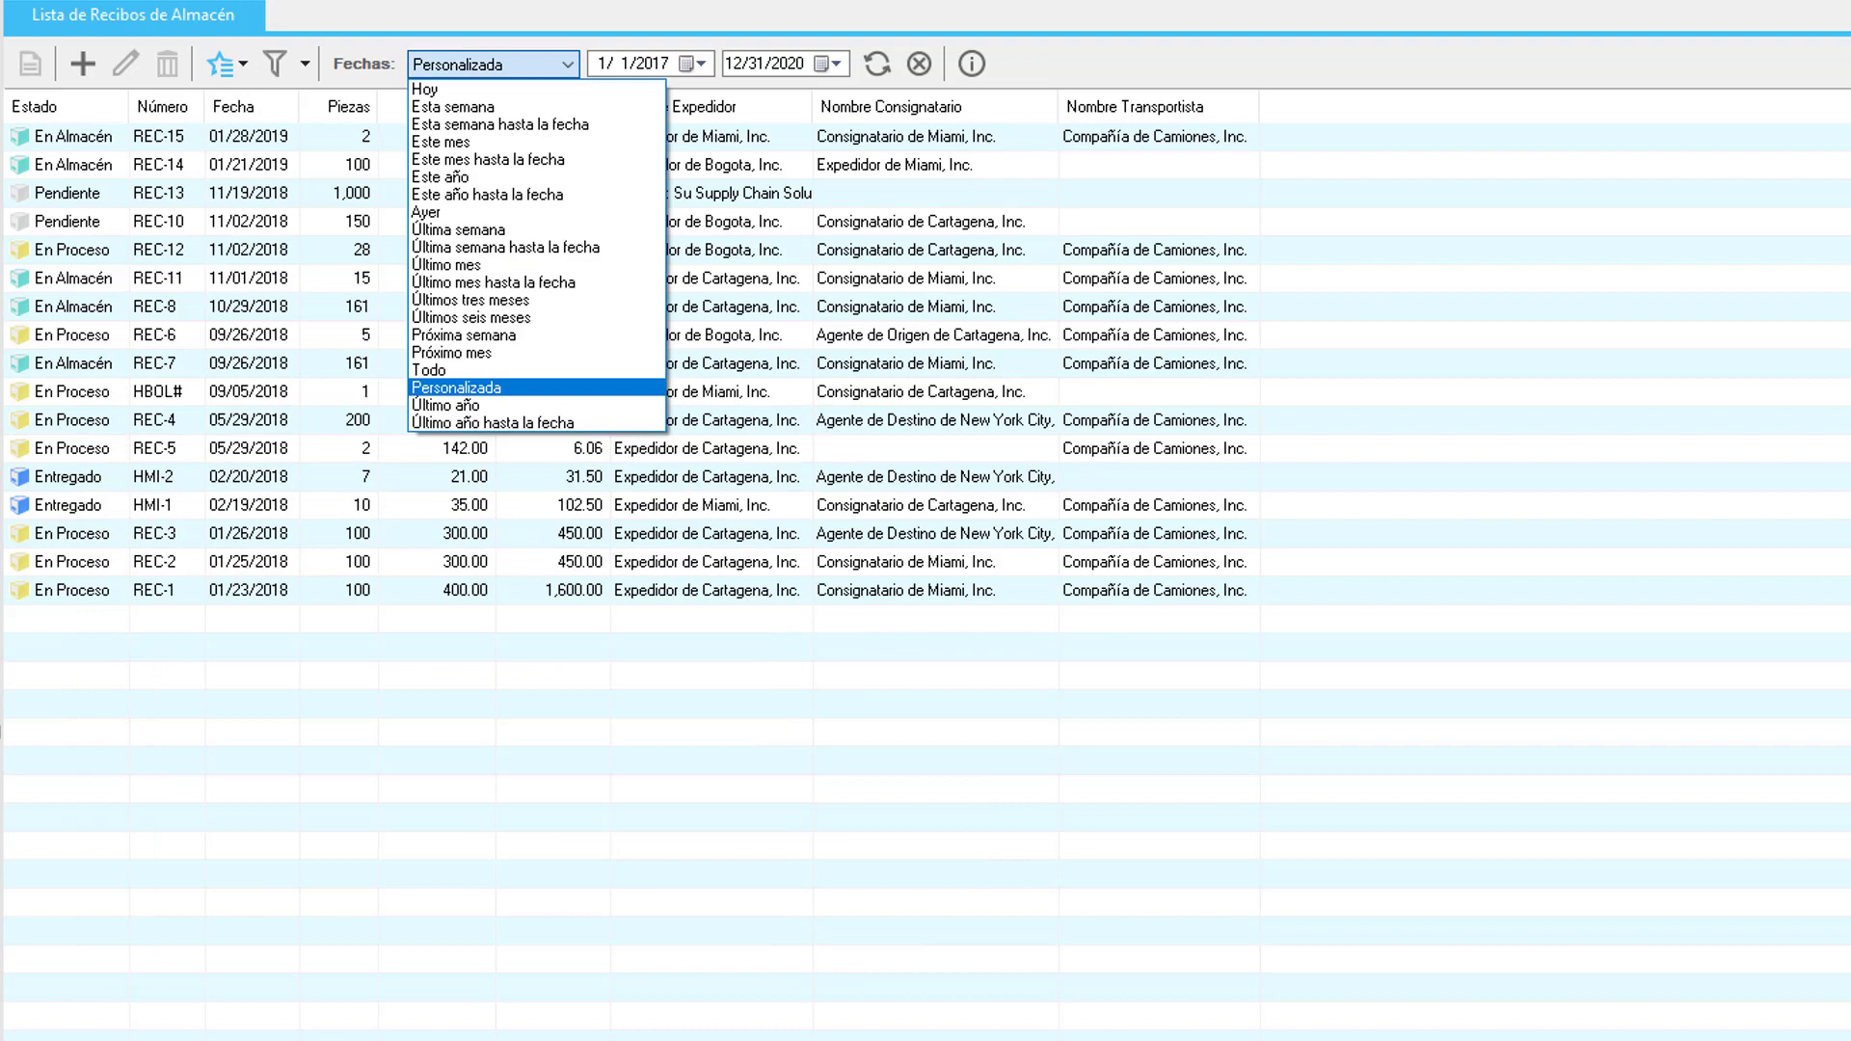
click(300, 25)
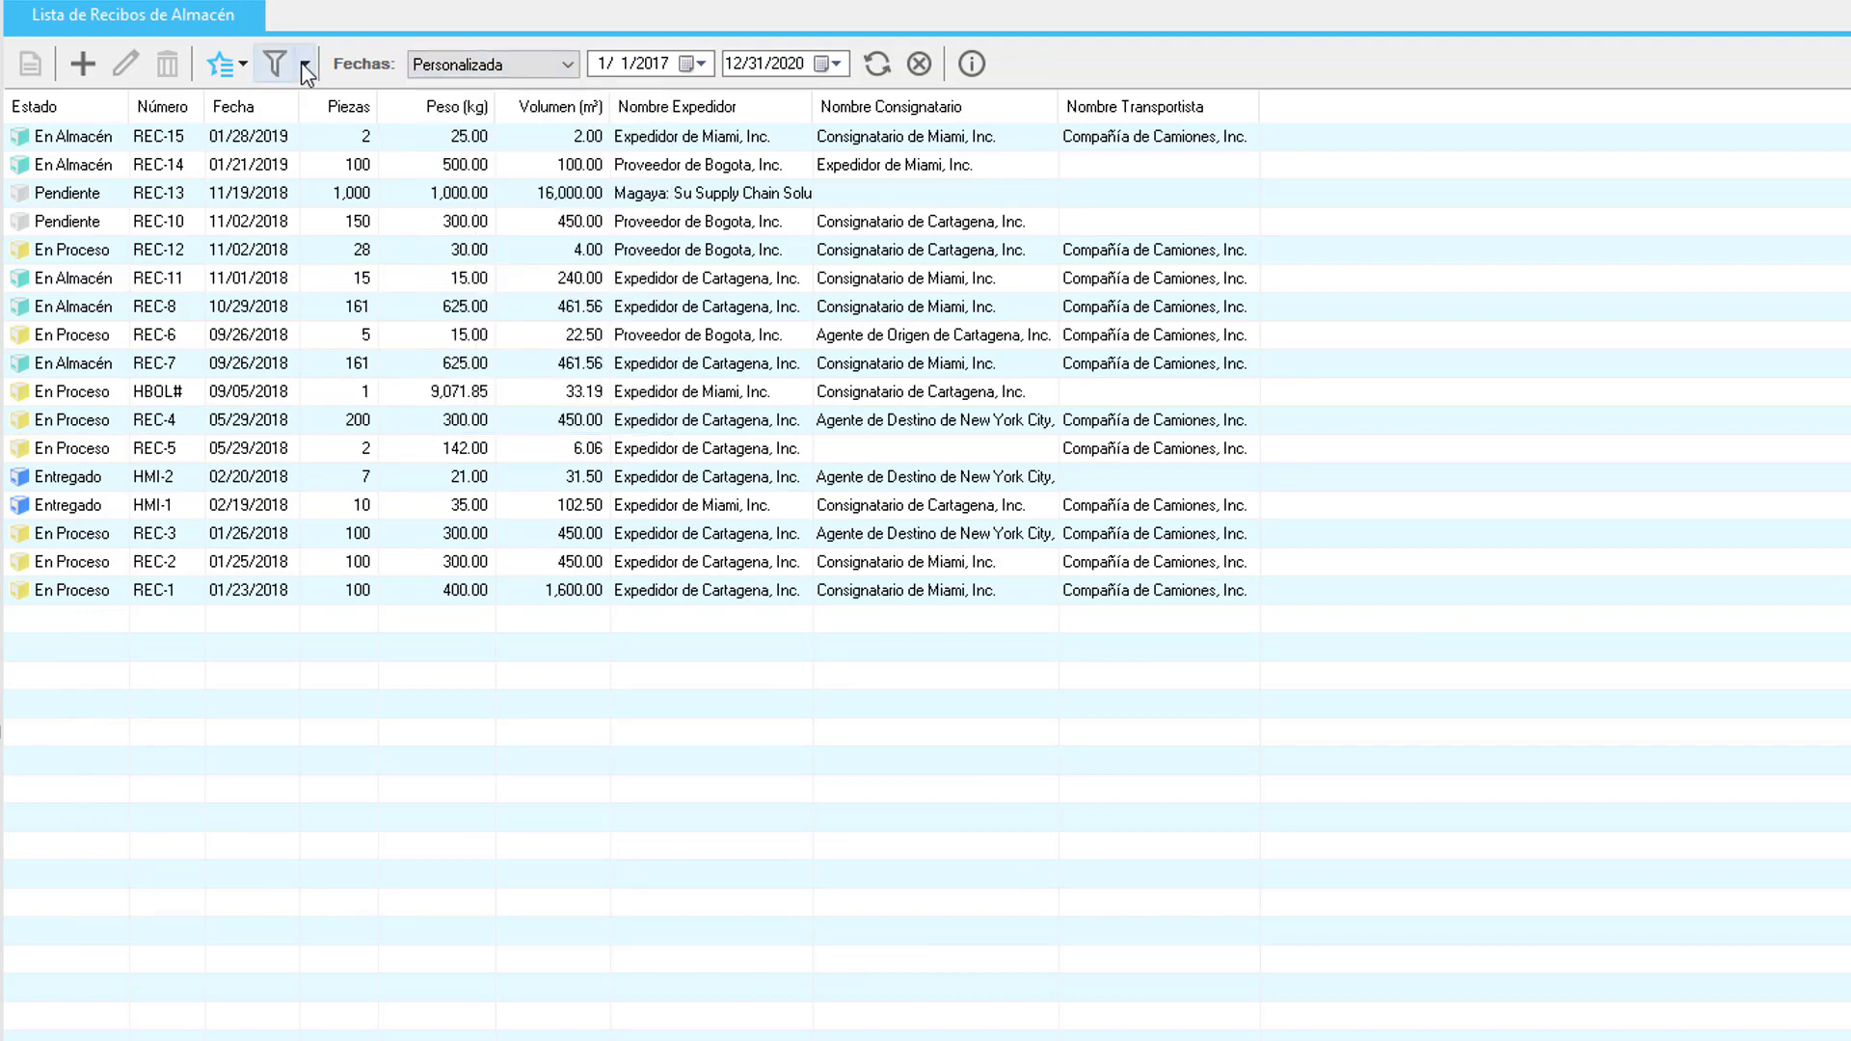
- Examine the advanced filter fields of the warehouse receipts list without applying a filter, and its options for saving and managing views
click(303, 64)
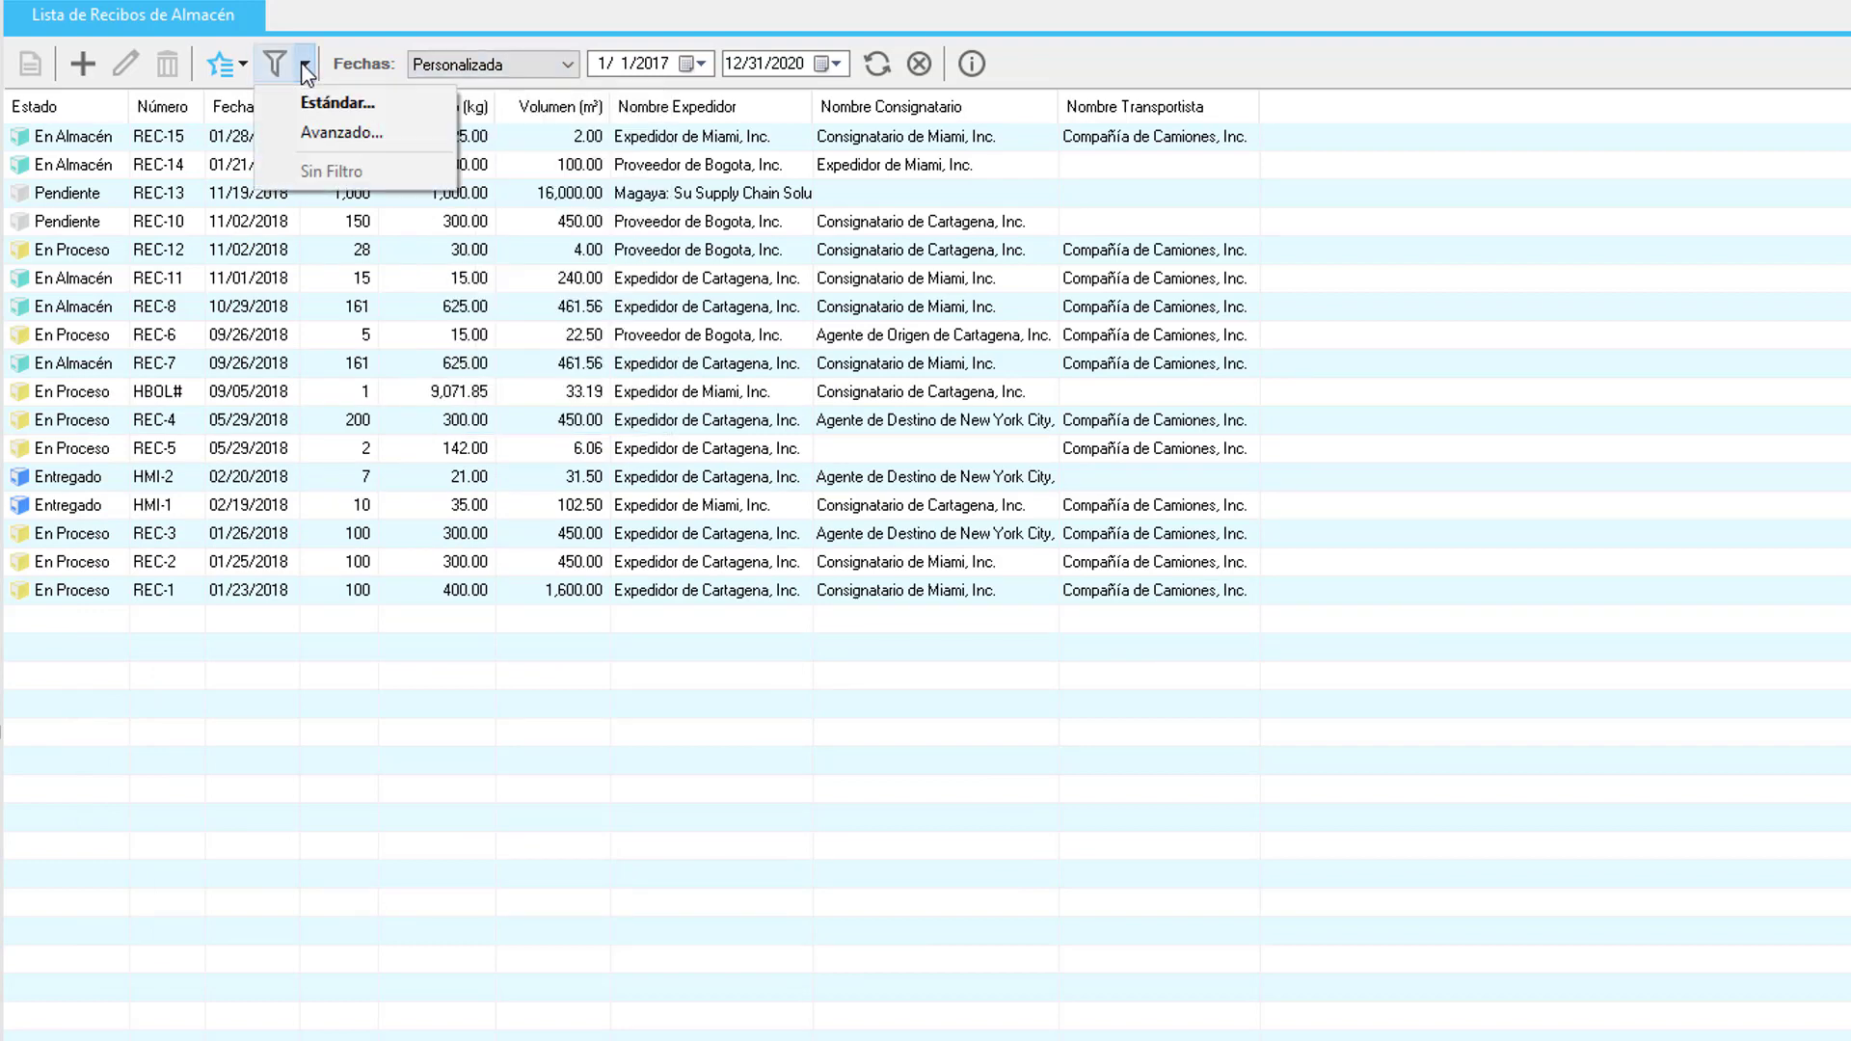
click(274, 130)
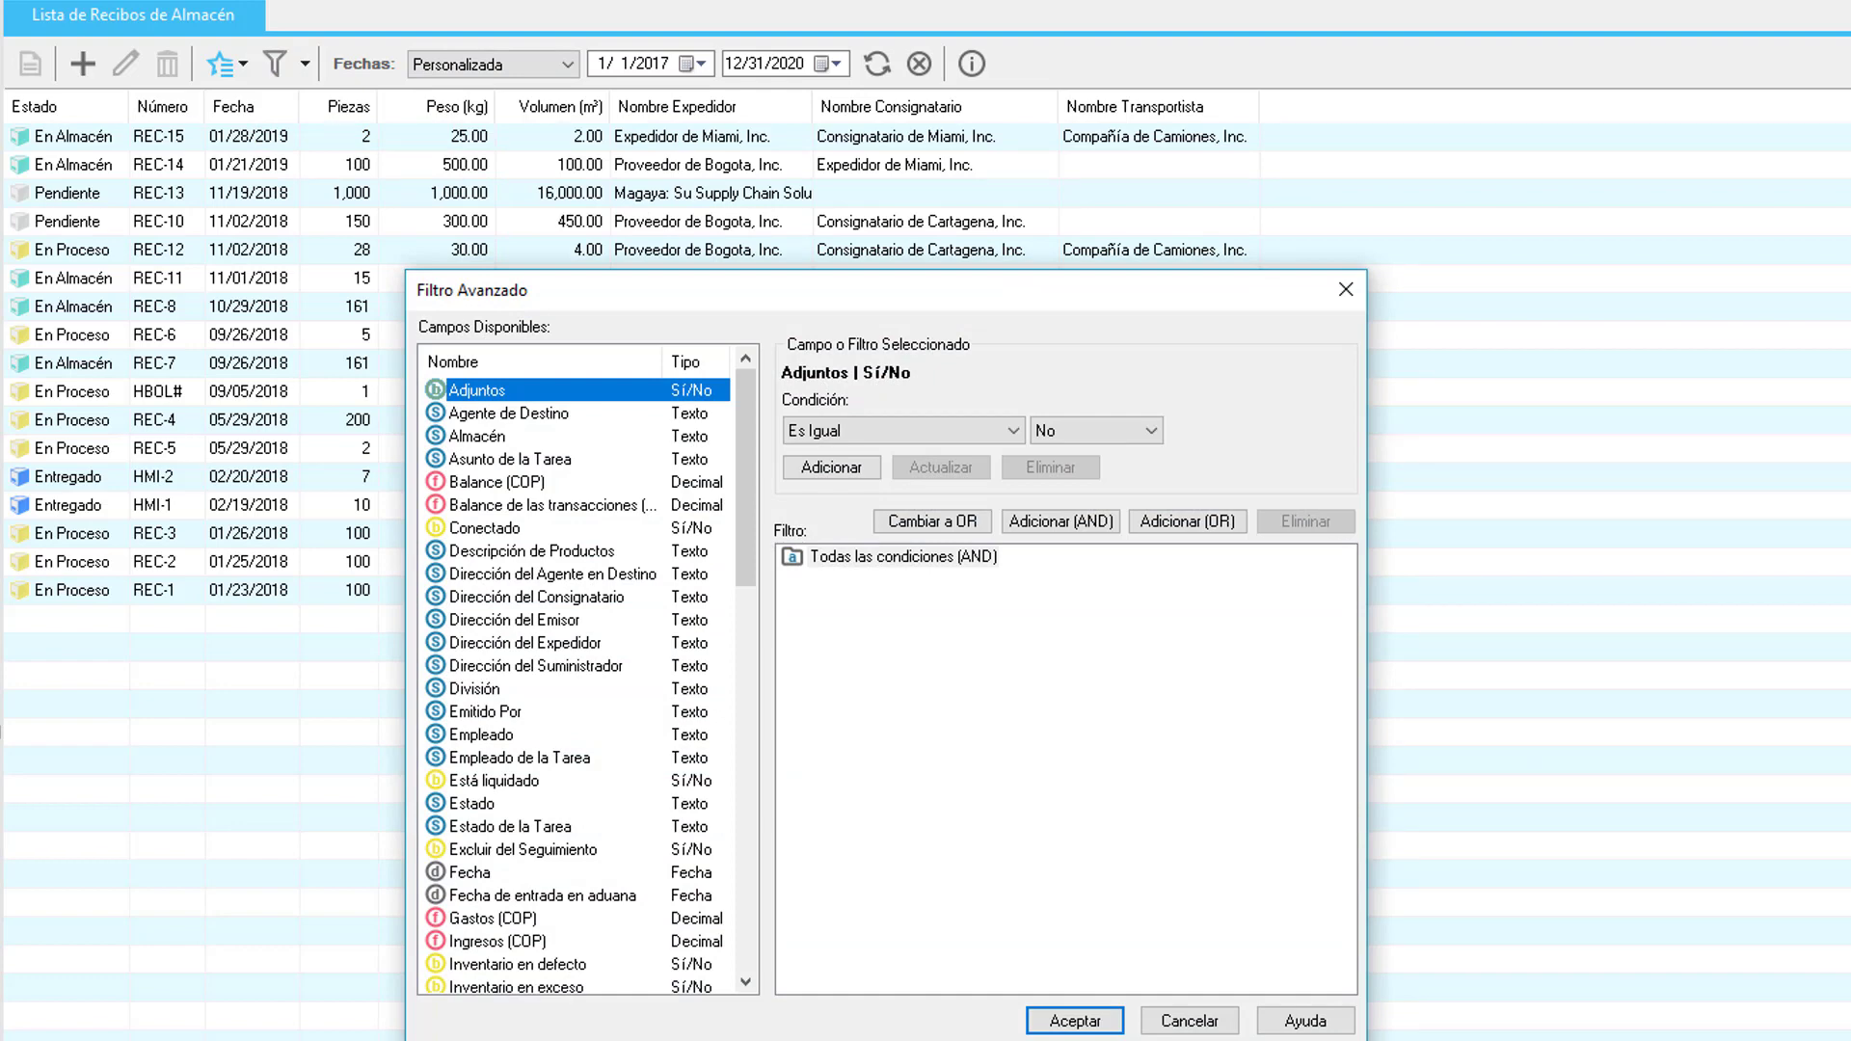
key(Escape)
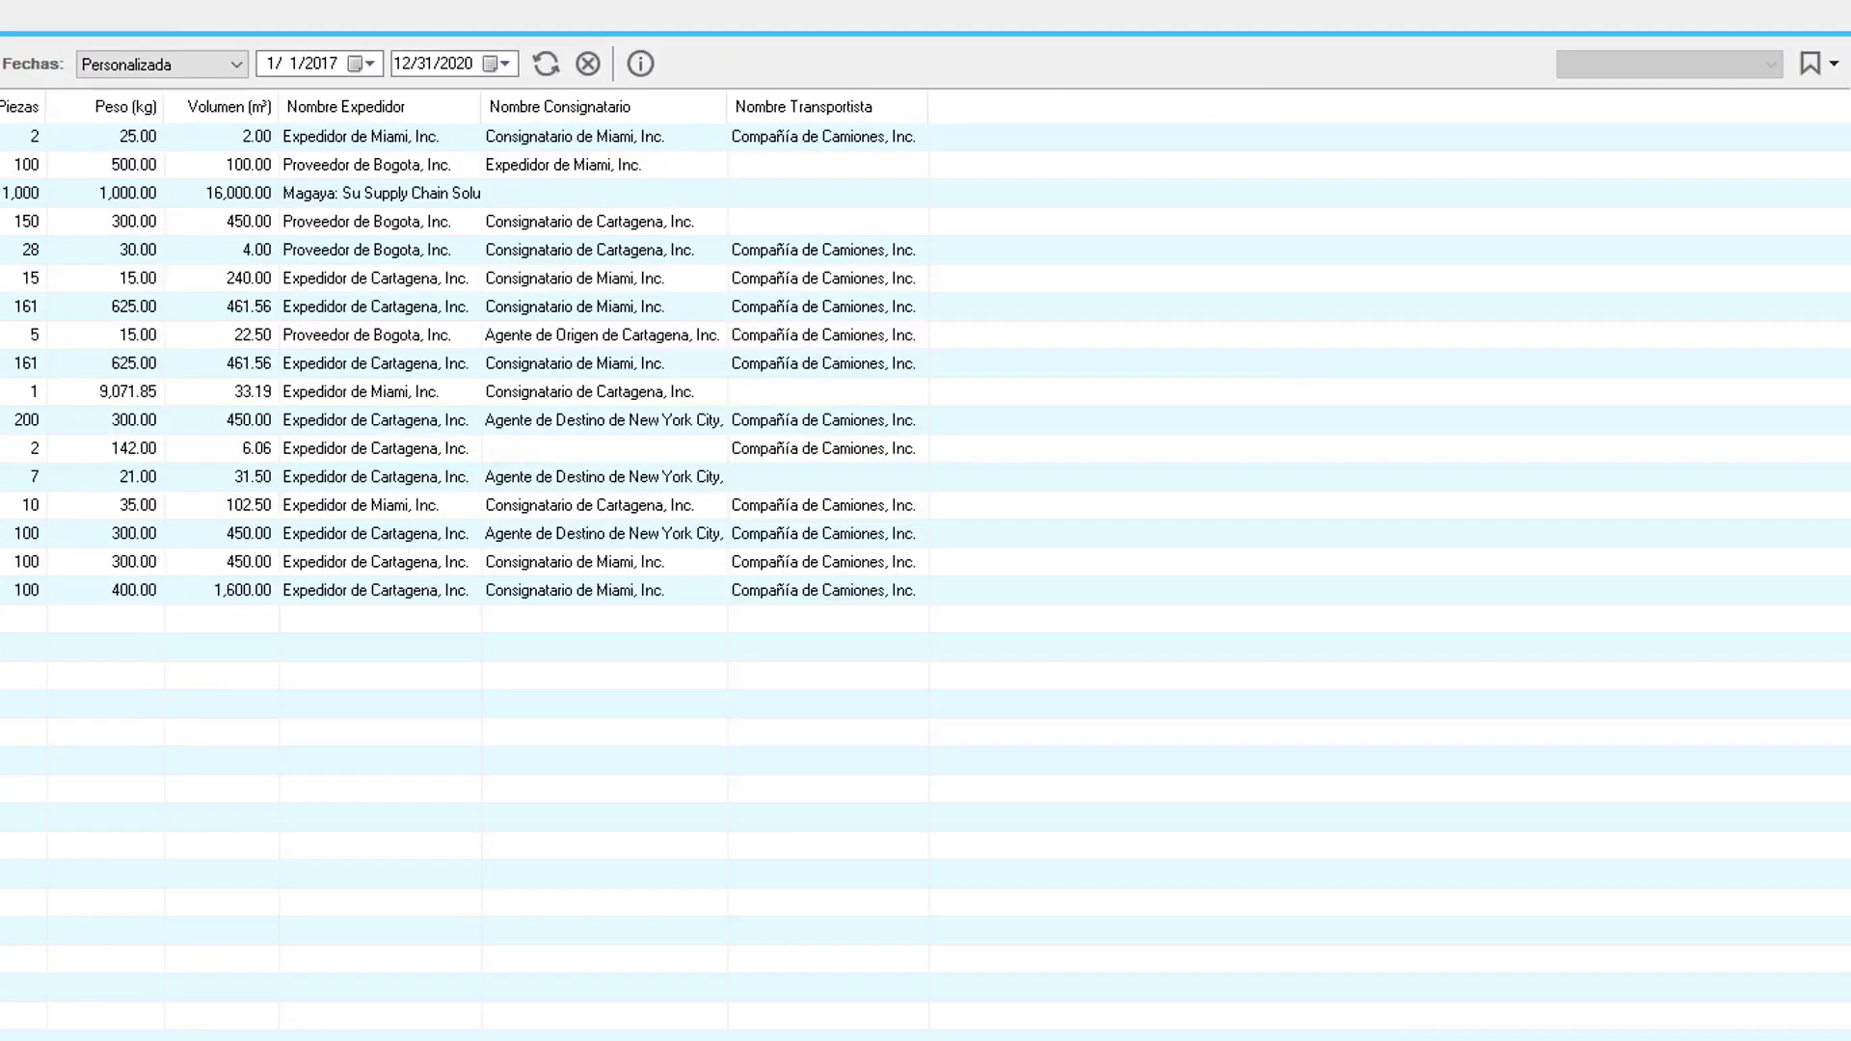
click(1825, 65)
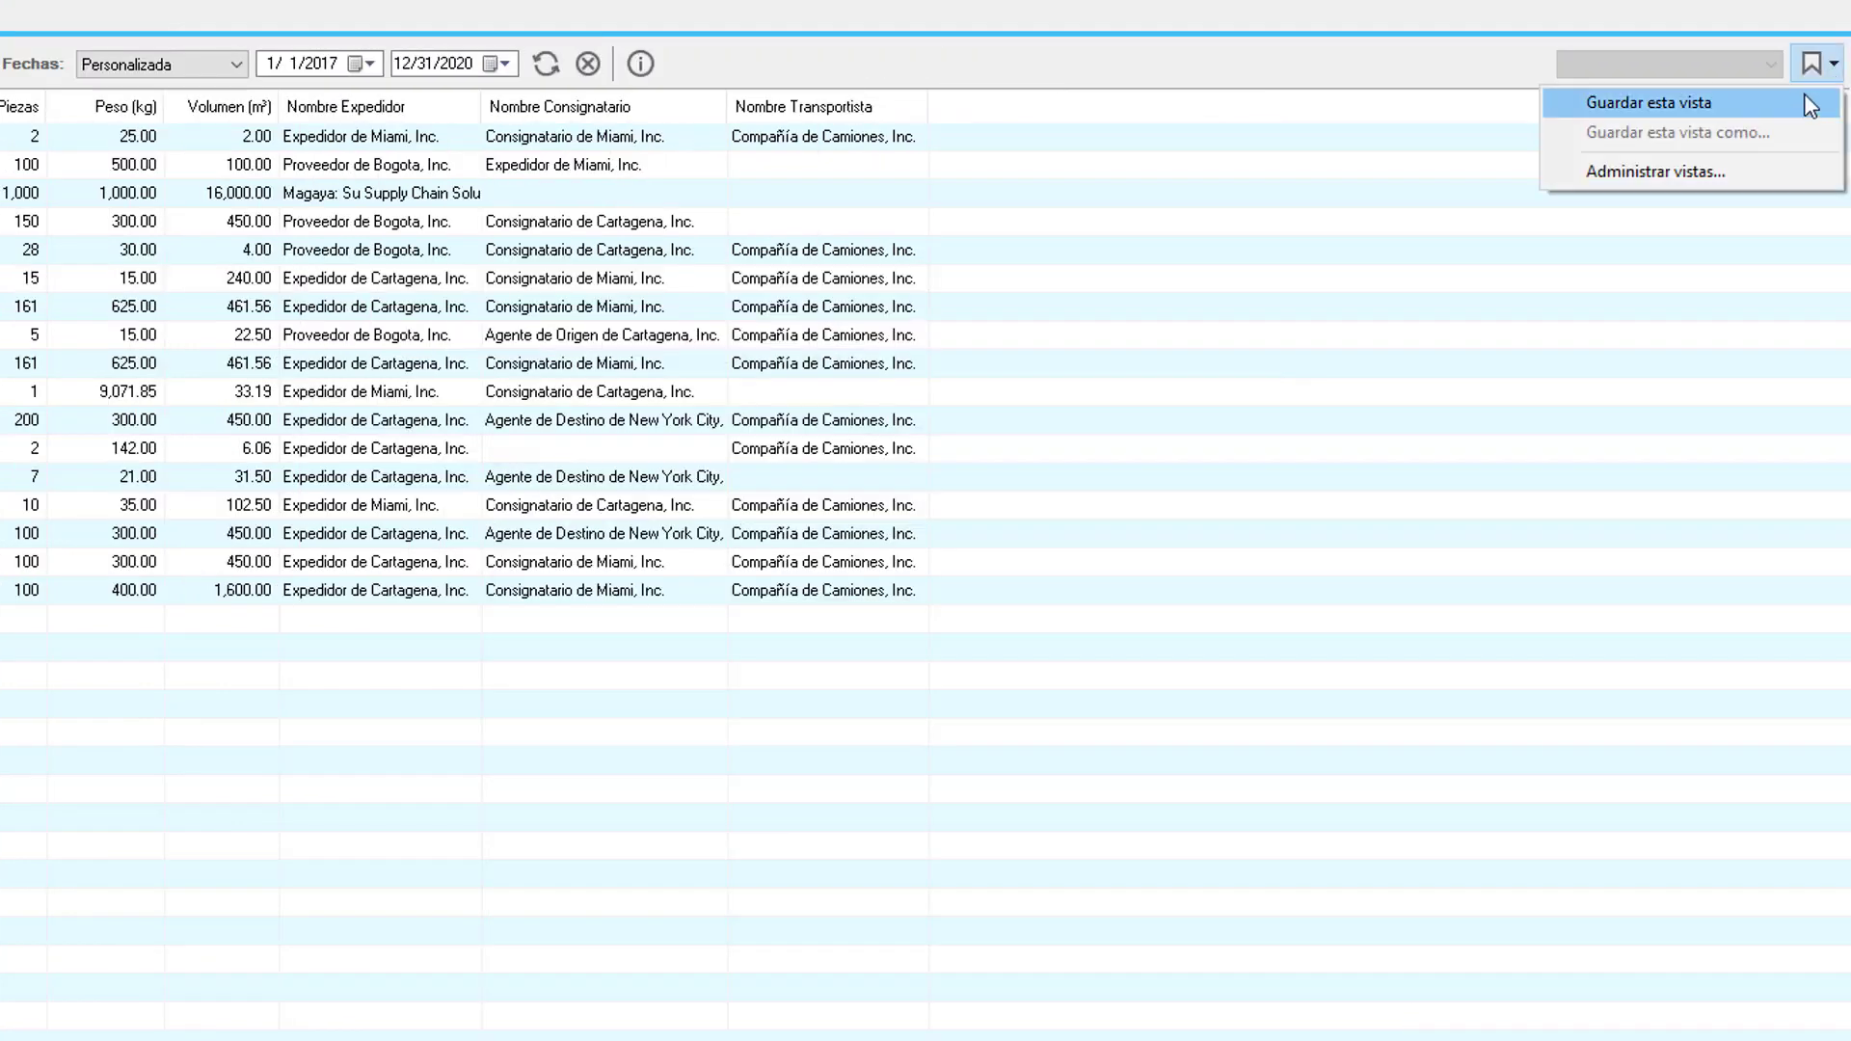